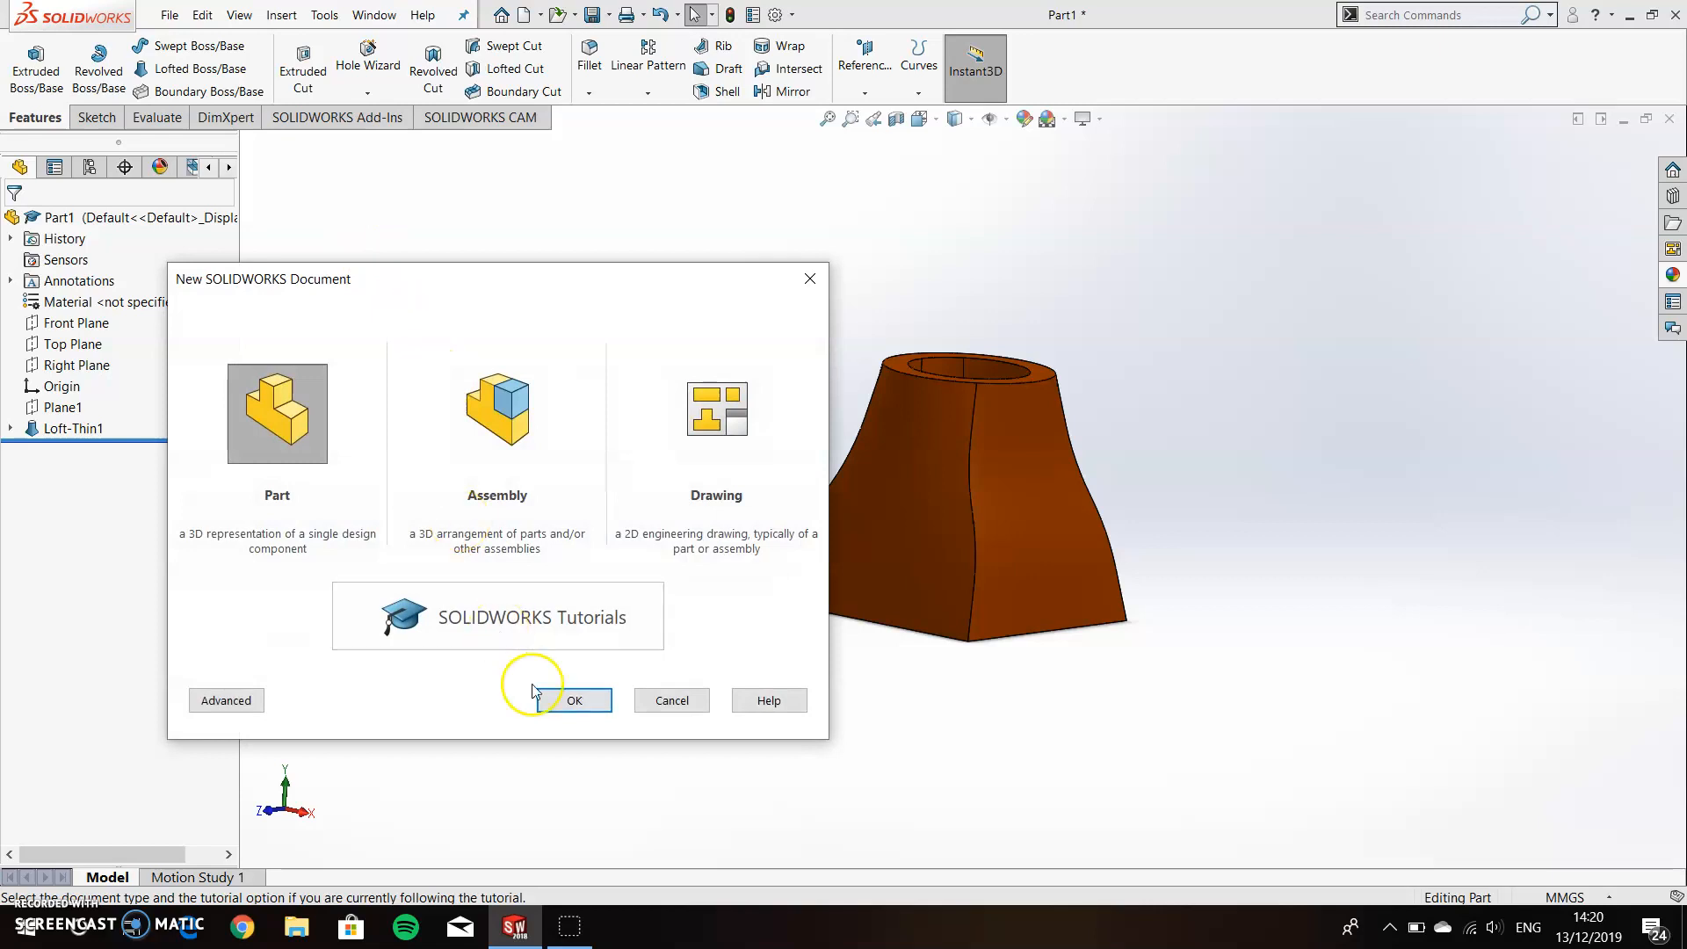
Start a new part and sketch a center rectangle about 77.5 mm wide on the Top Plane, centred on the origin.
click(573, 703)
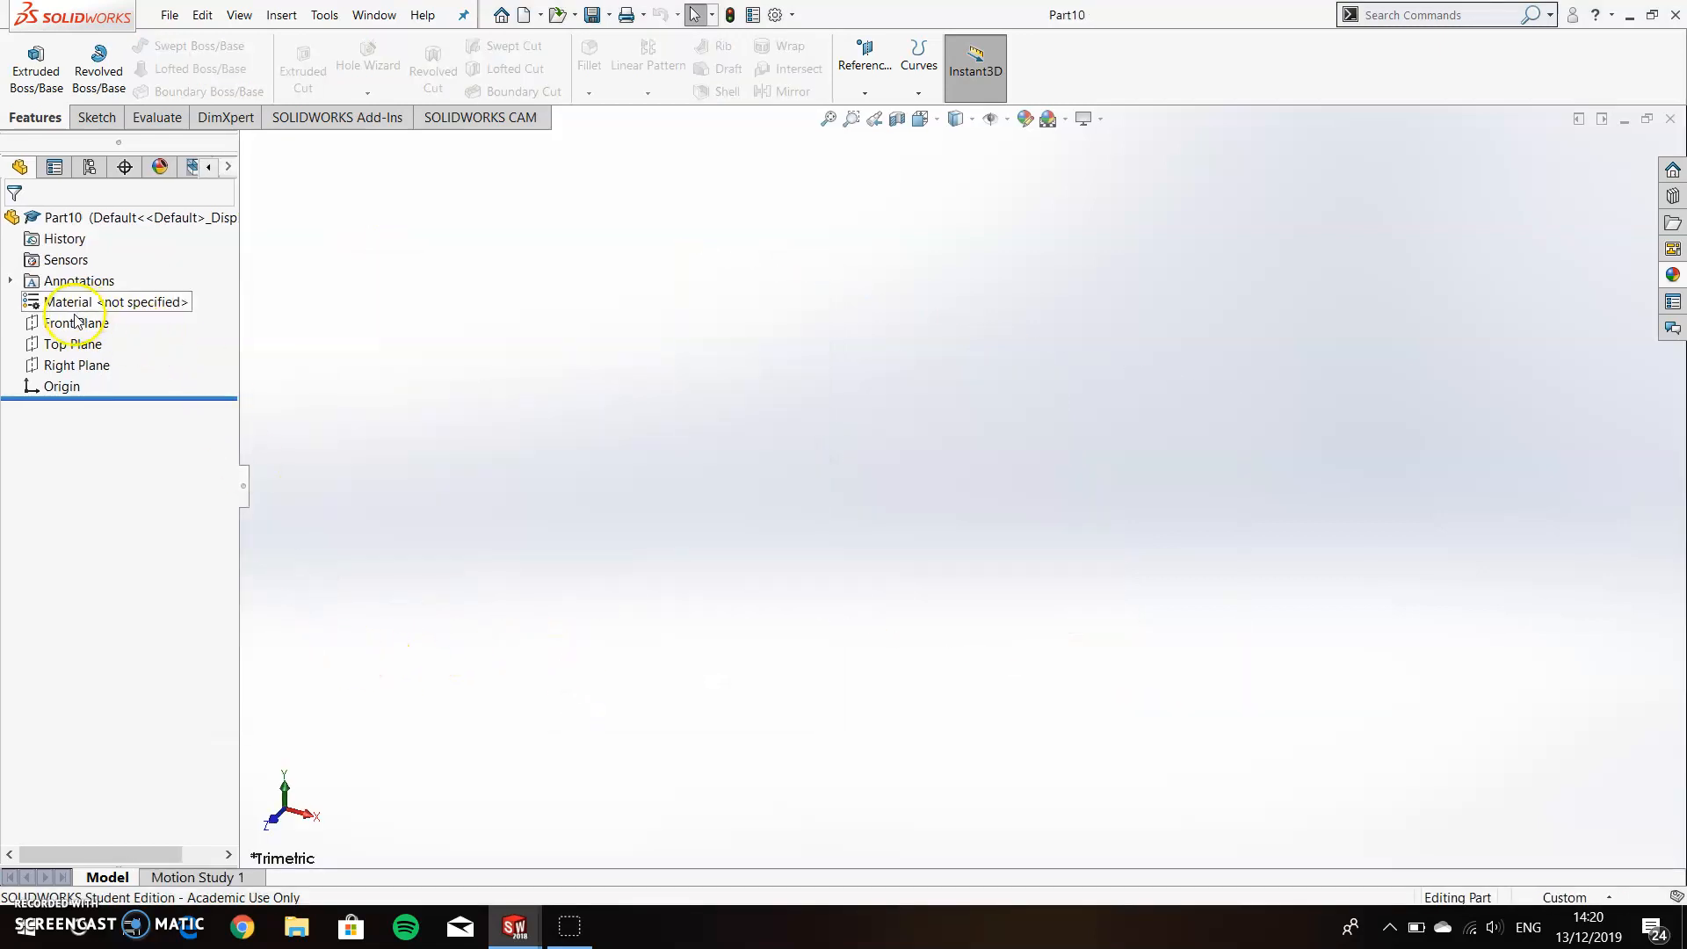
right_click(70, 347)
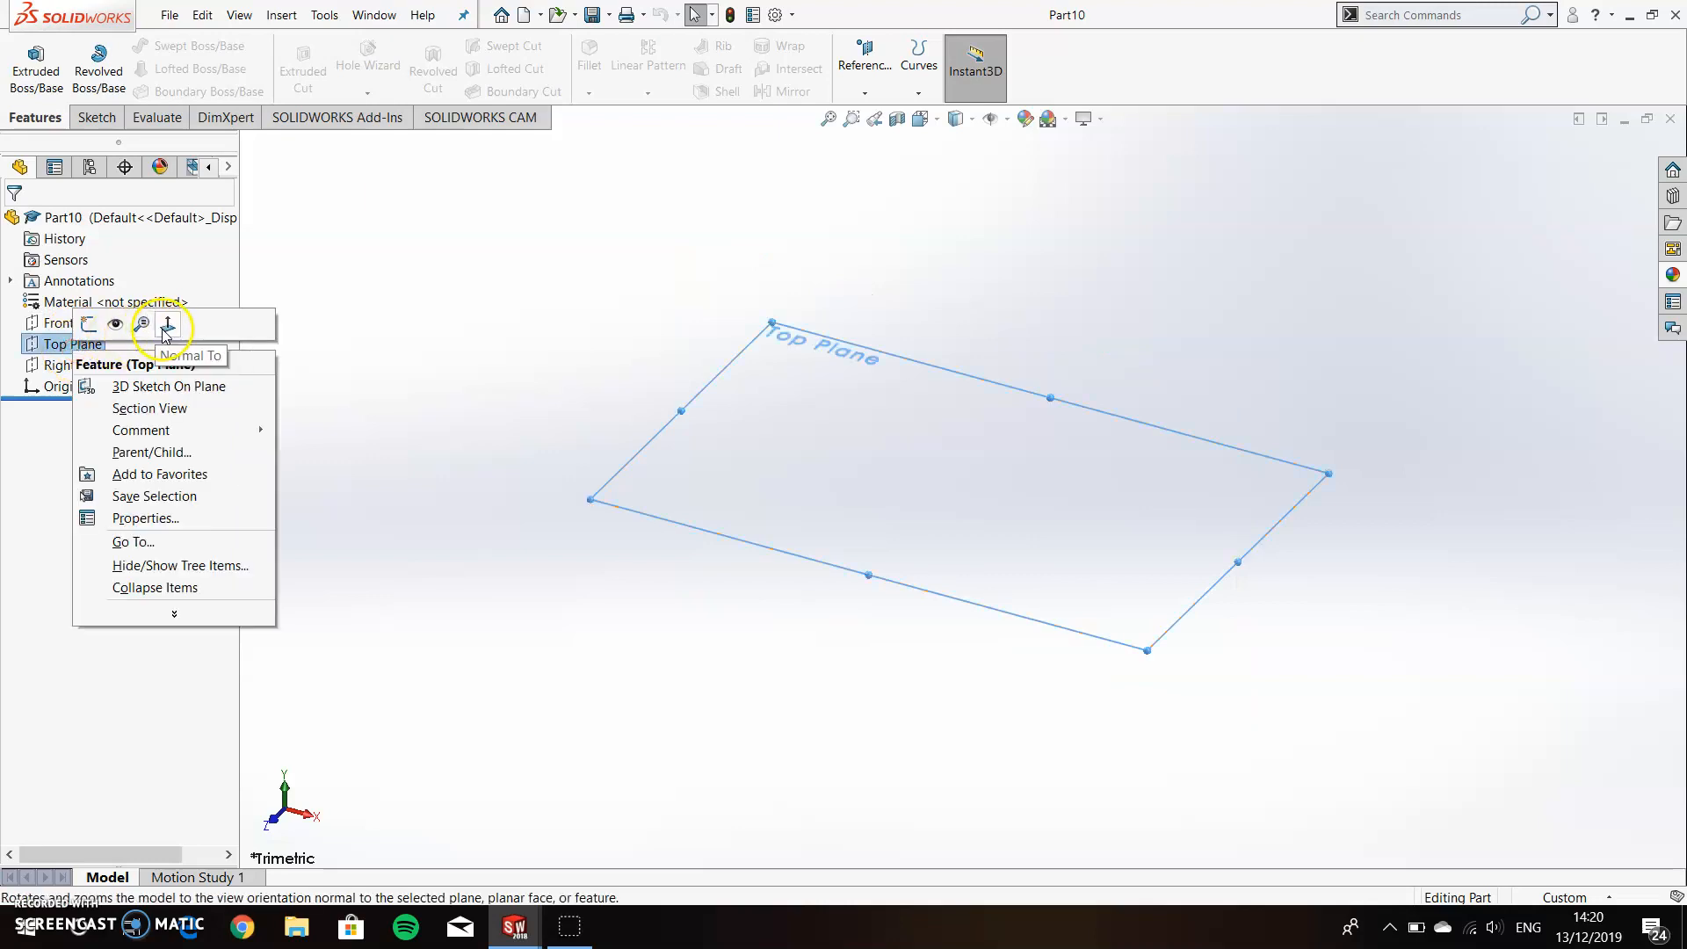
click(164, 327)
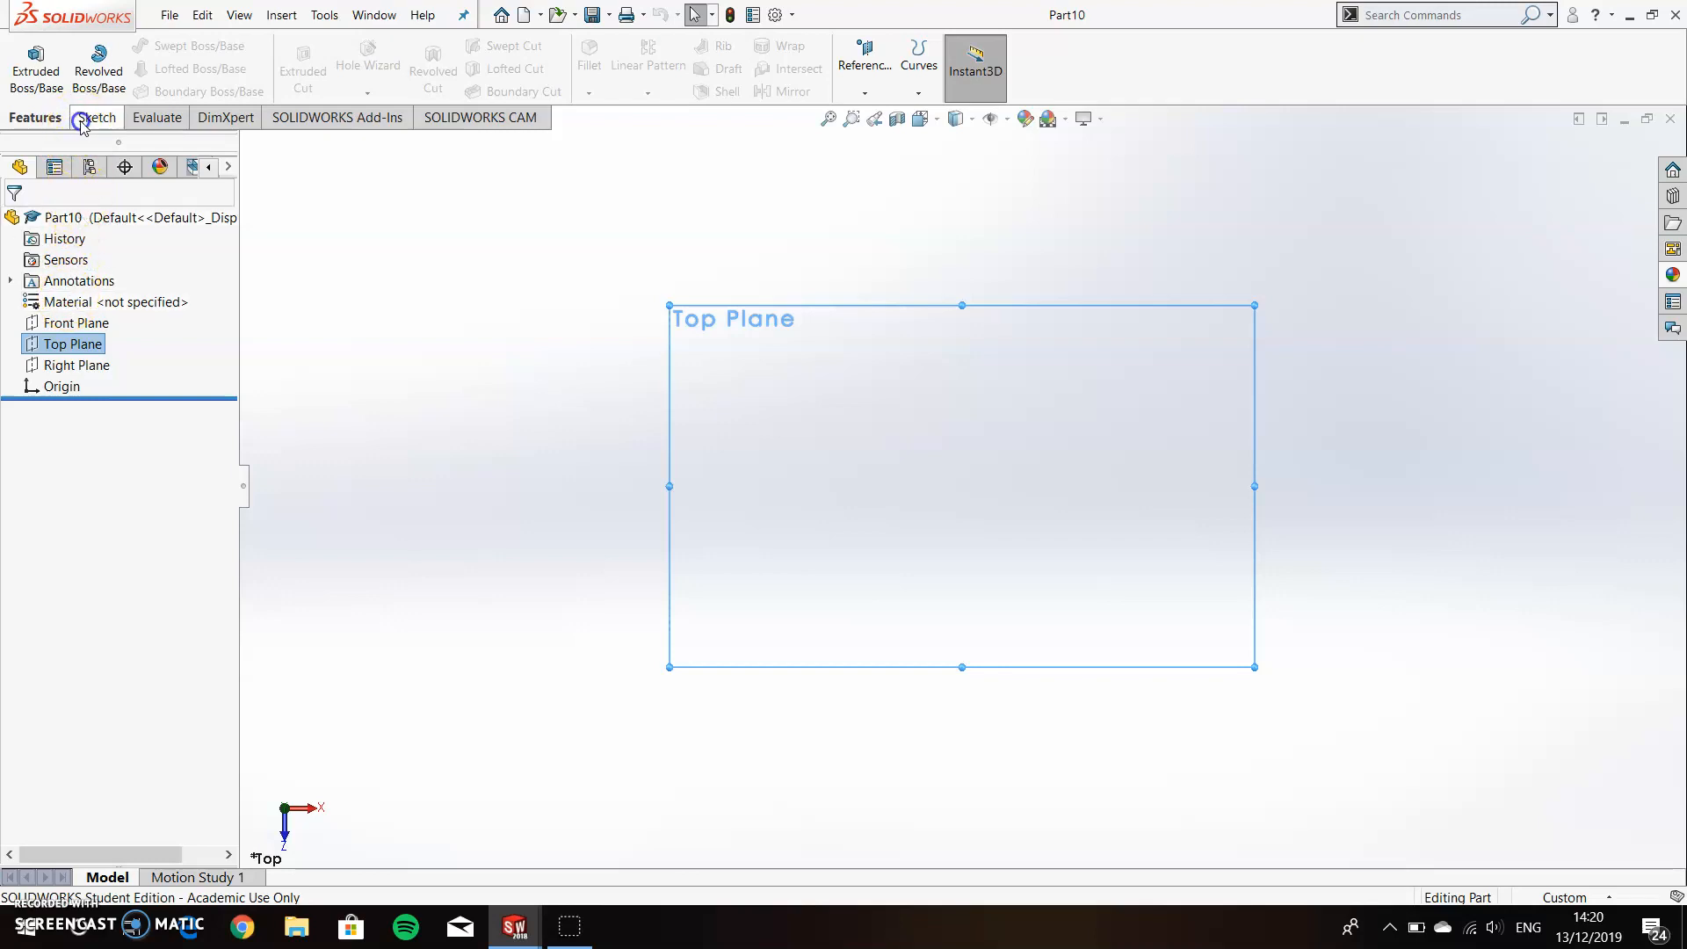
click(82, 120)
click(26, 55)
click(166, 69)
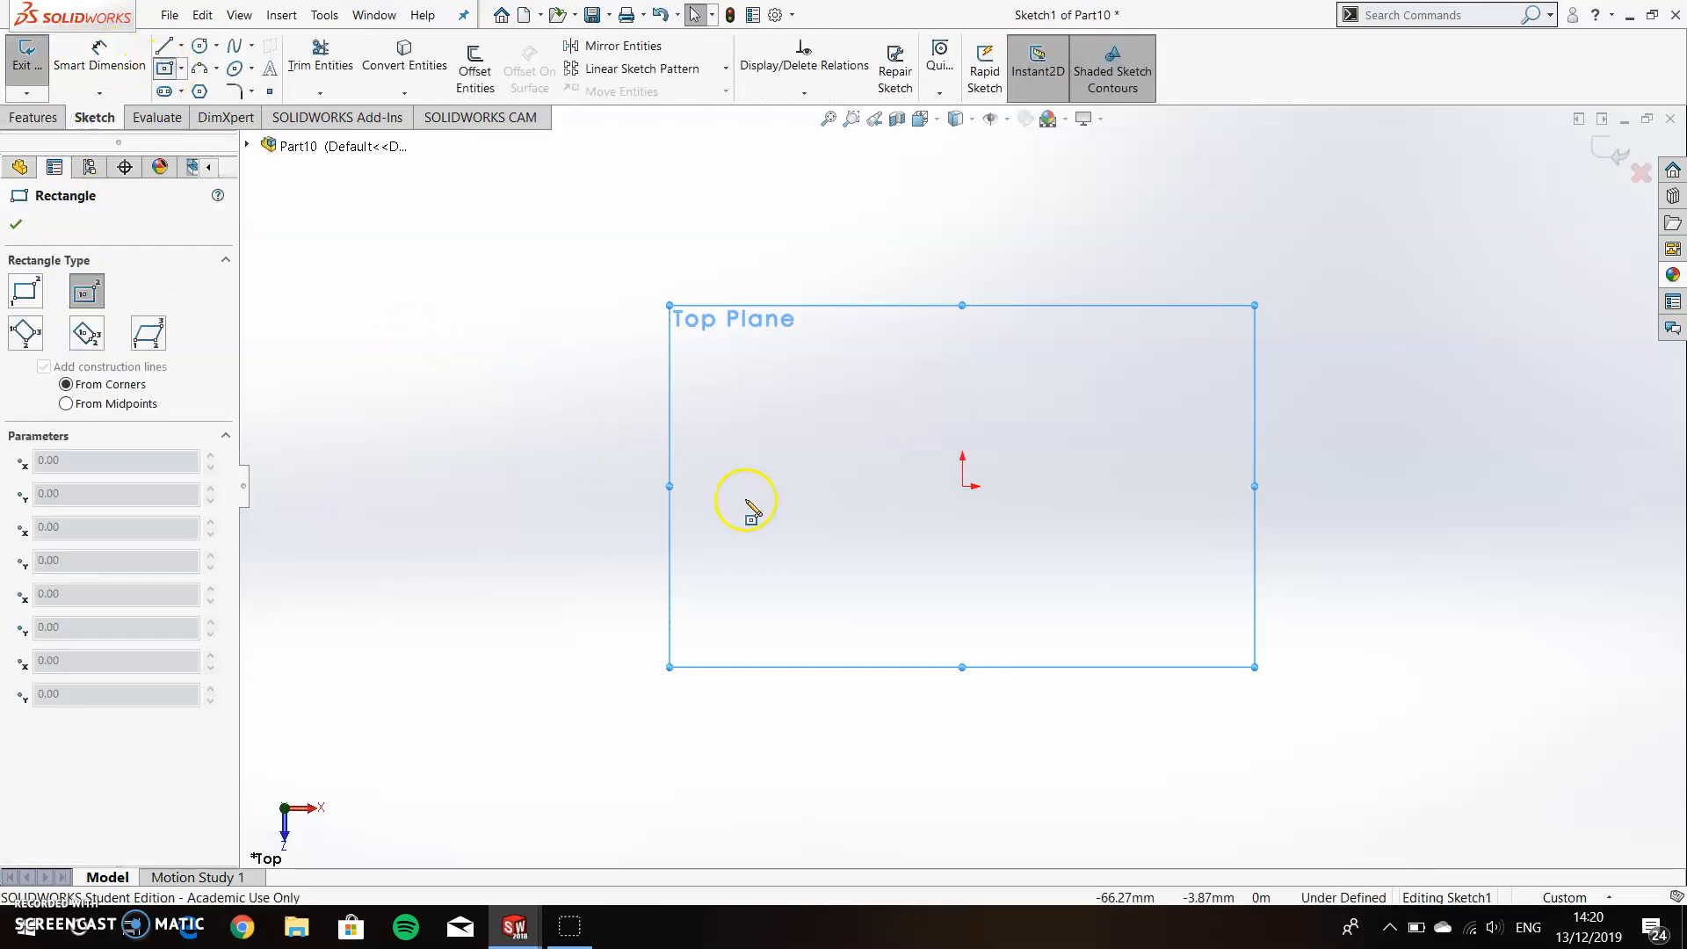
click(963, 489)
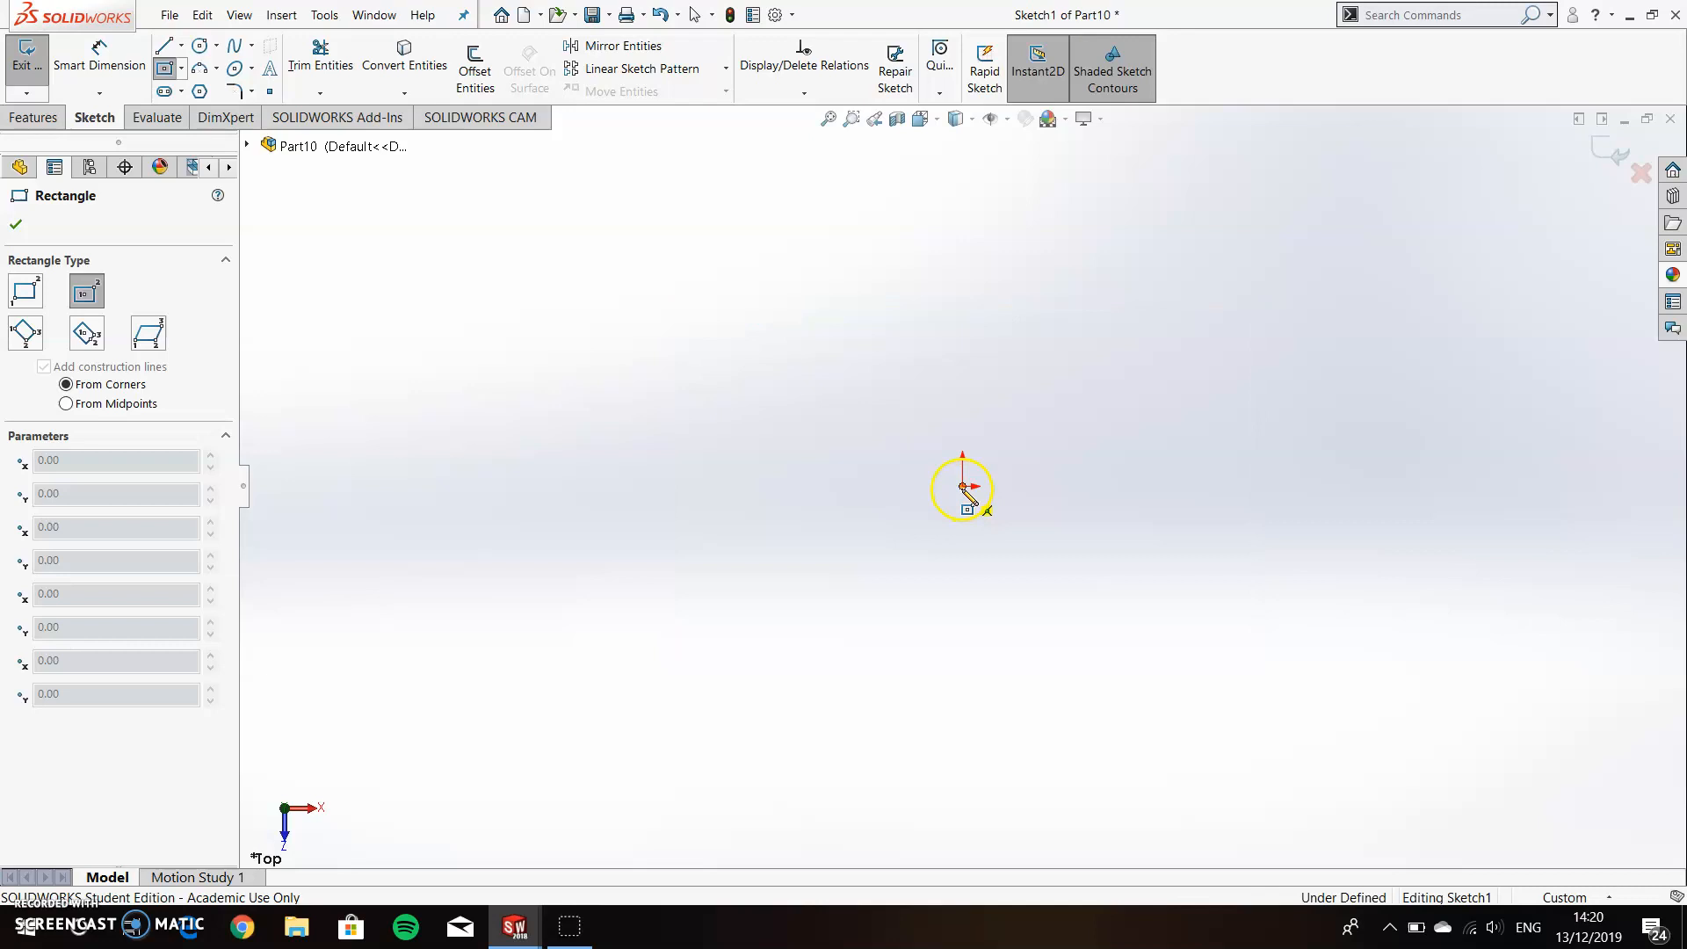
click(1089, 593)
Dimension the rectangle's horizontal side as 50 and set the document units to MMGS.
click(92, 81)
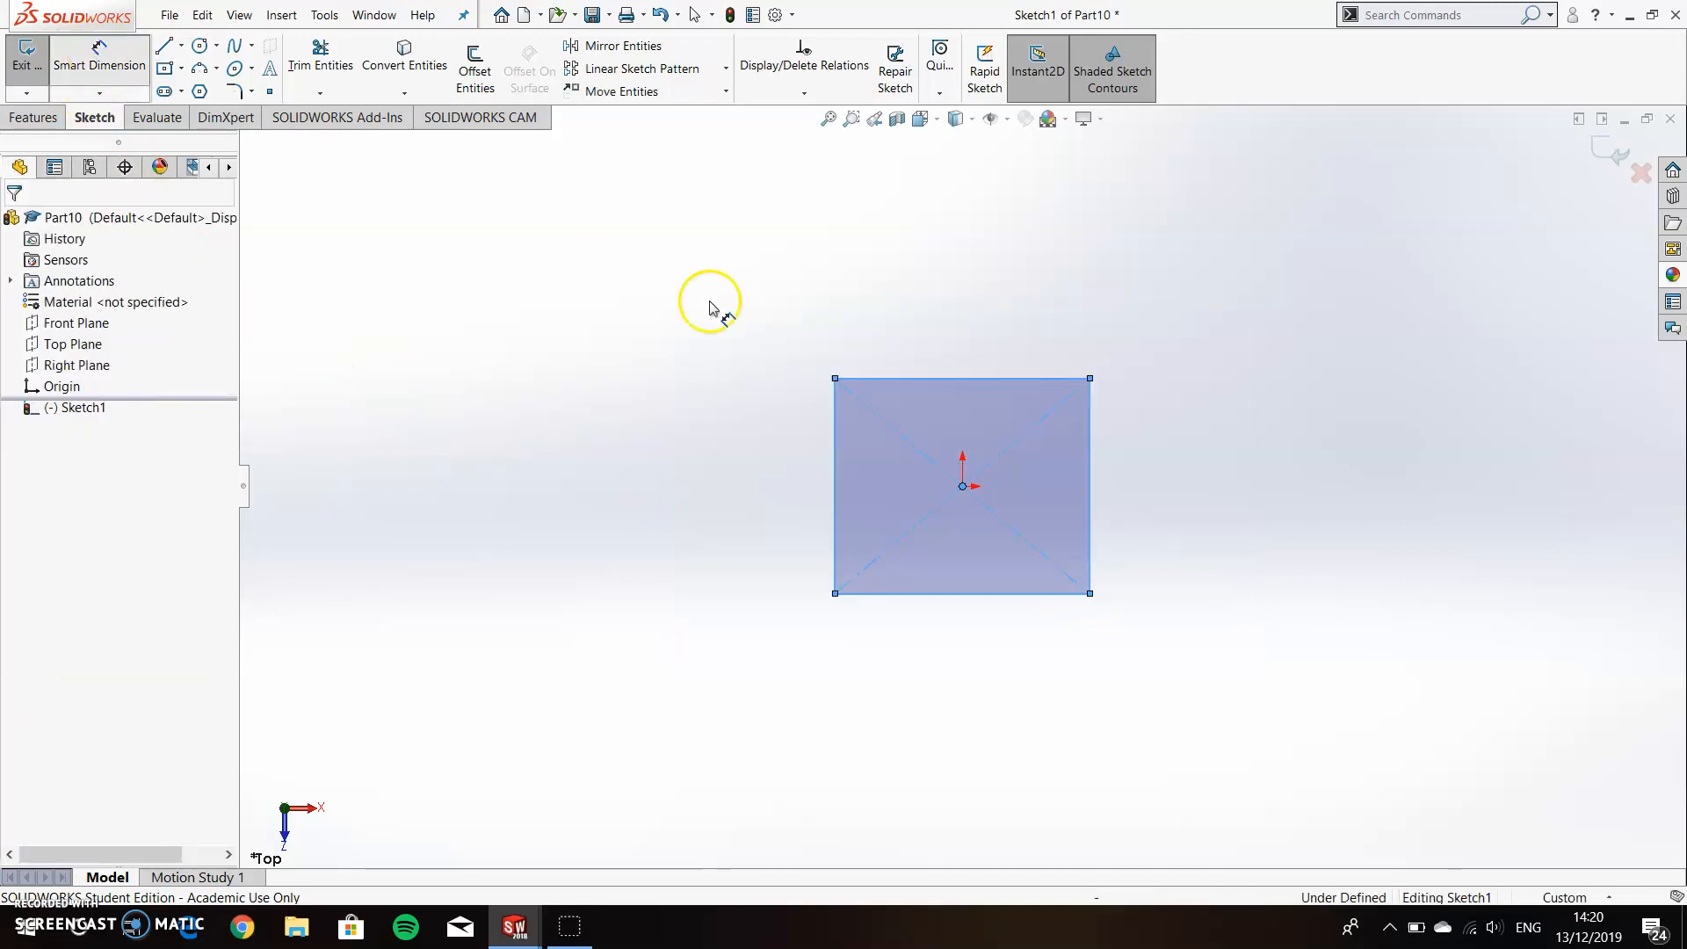
click(907, 379)
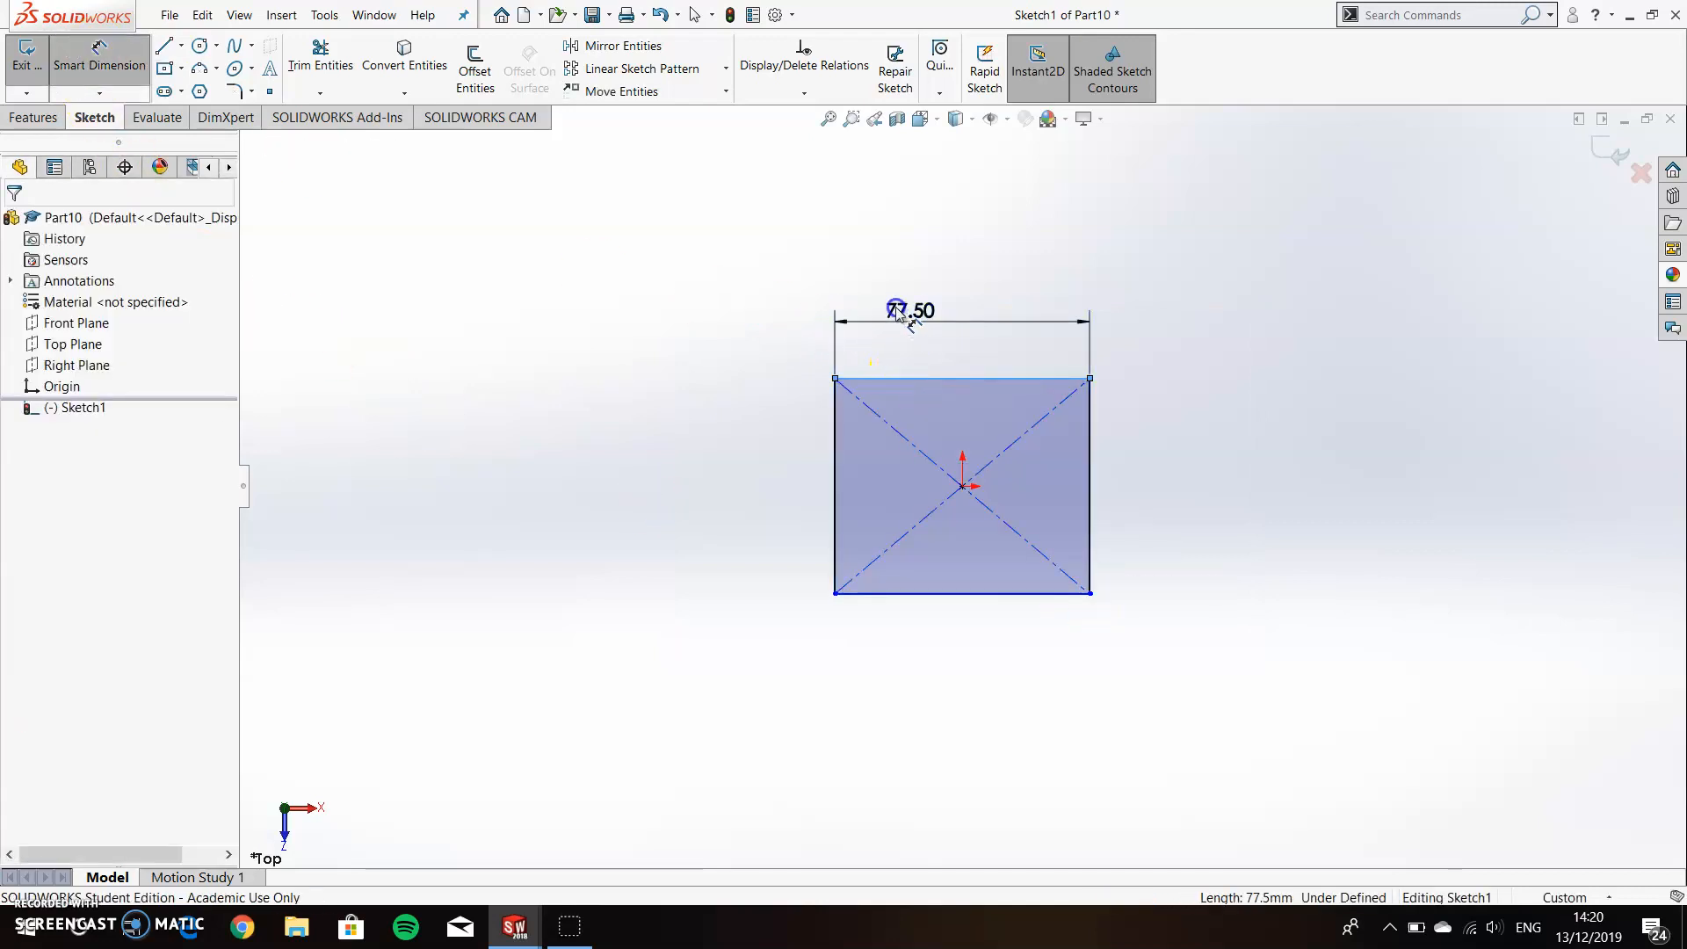
click(900, 309)
text(50)
key(Return)
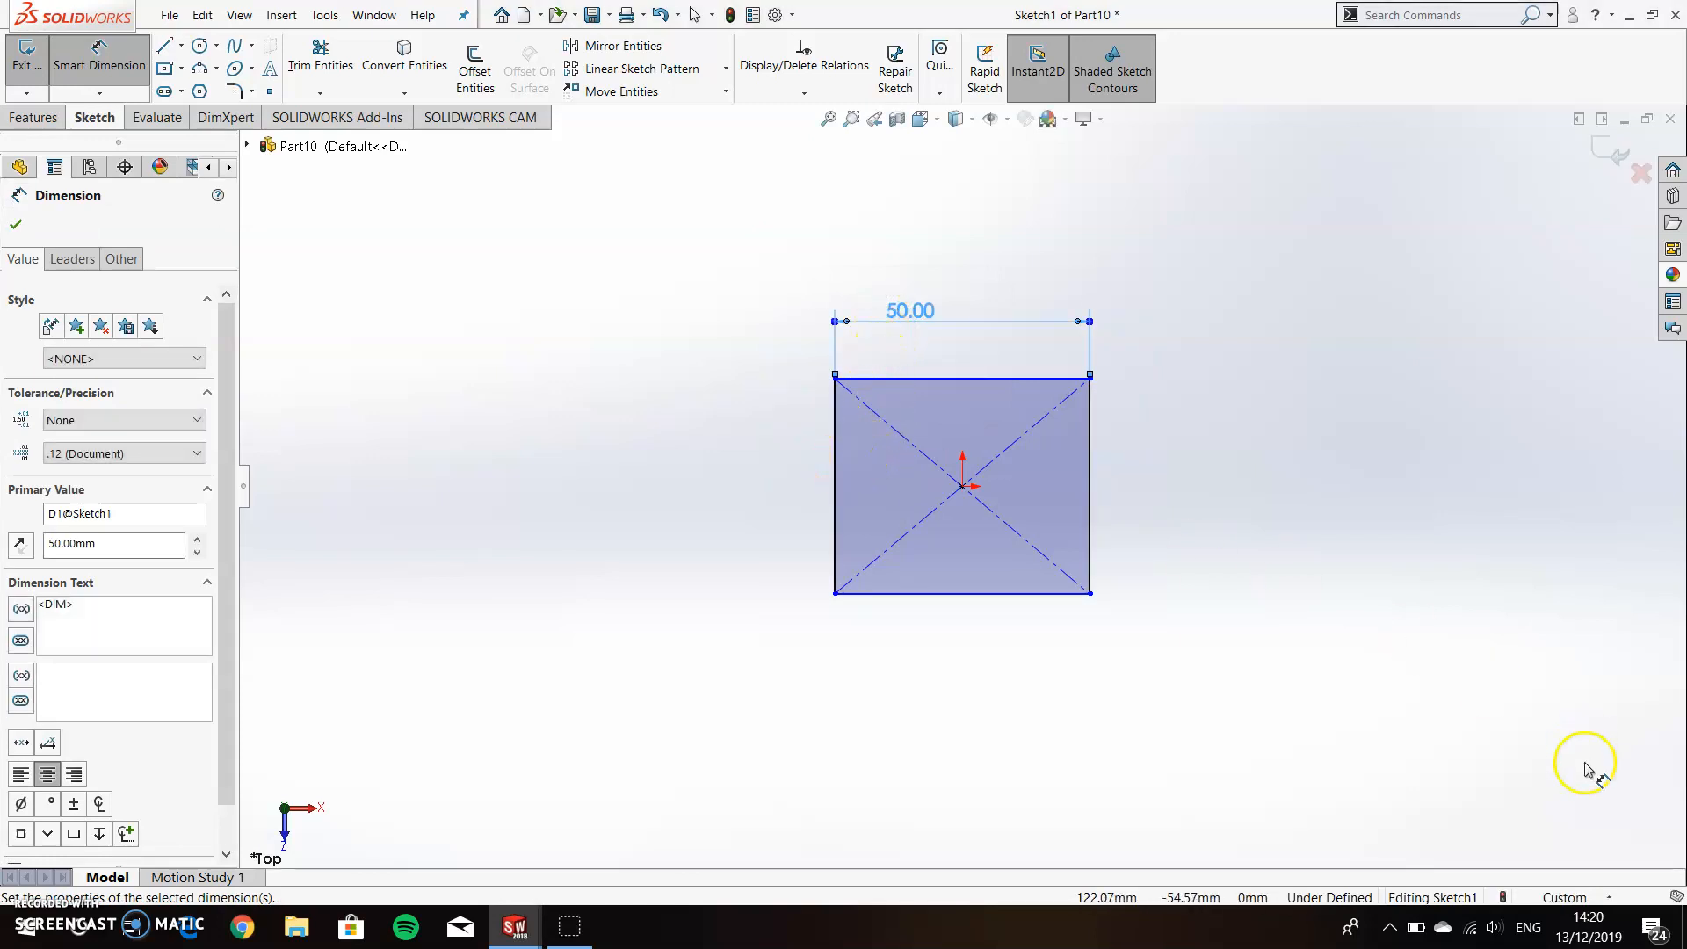
click(1592, 896)
click(1546, 794)
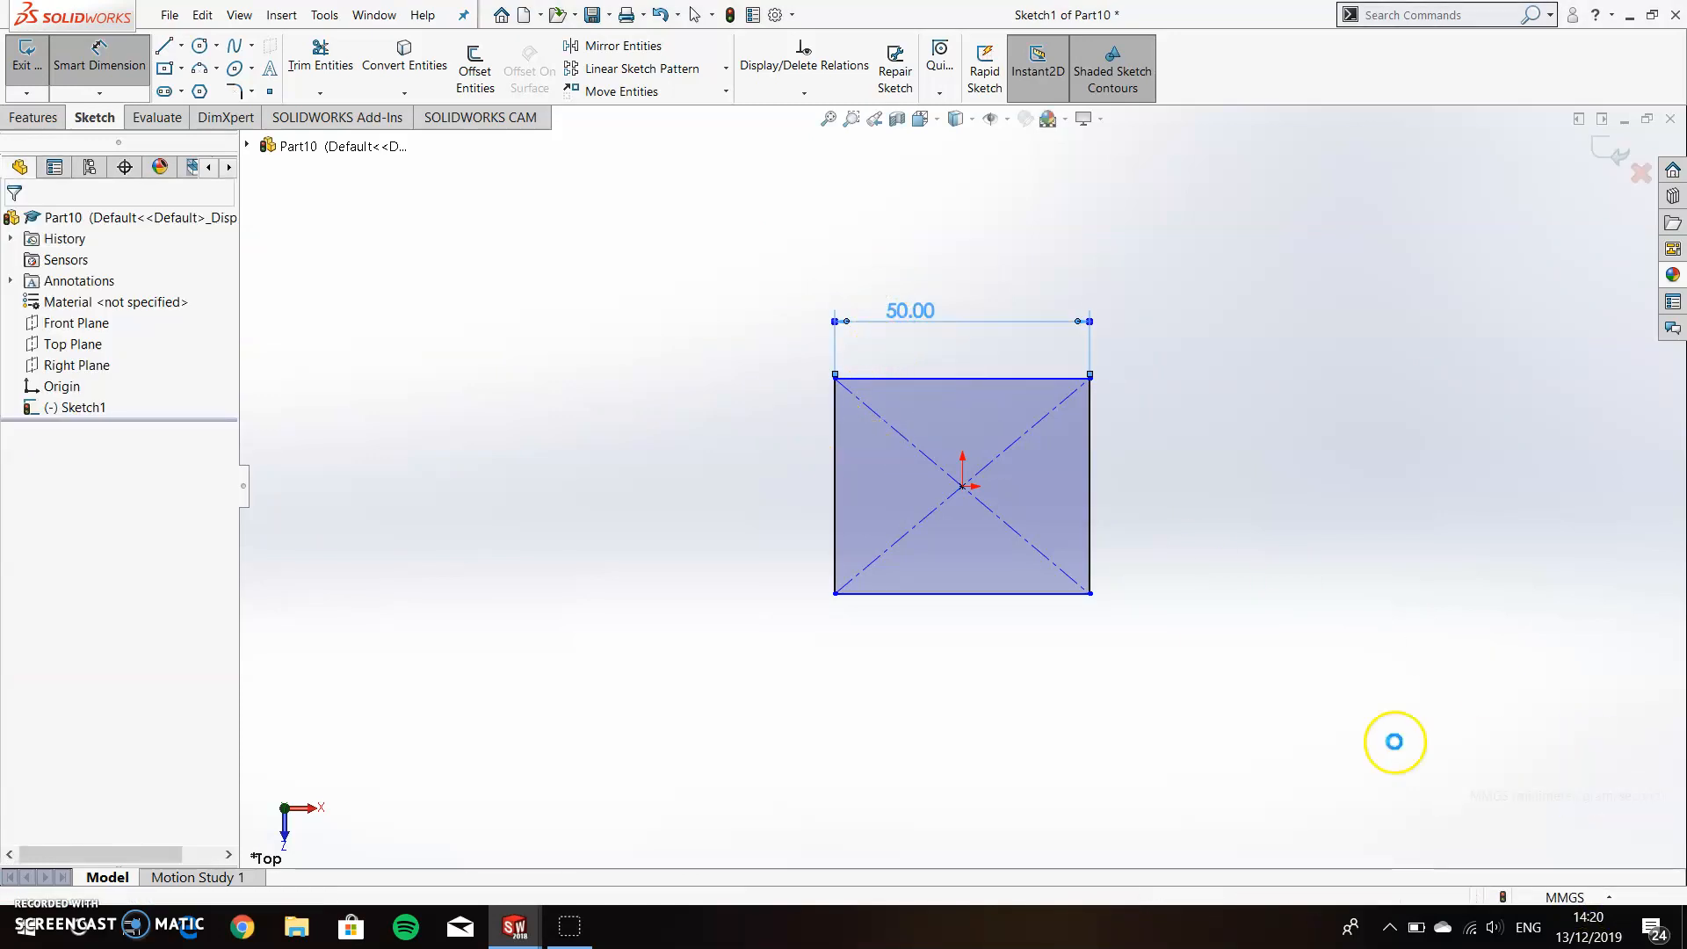
Reopen the rectangle sketch, make two adjacent sides equal to form a square, and exit the sketch.
click(83, 407)
click(102, 348)
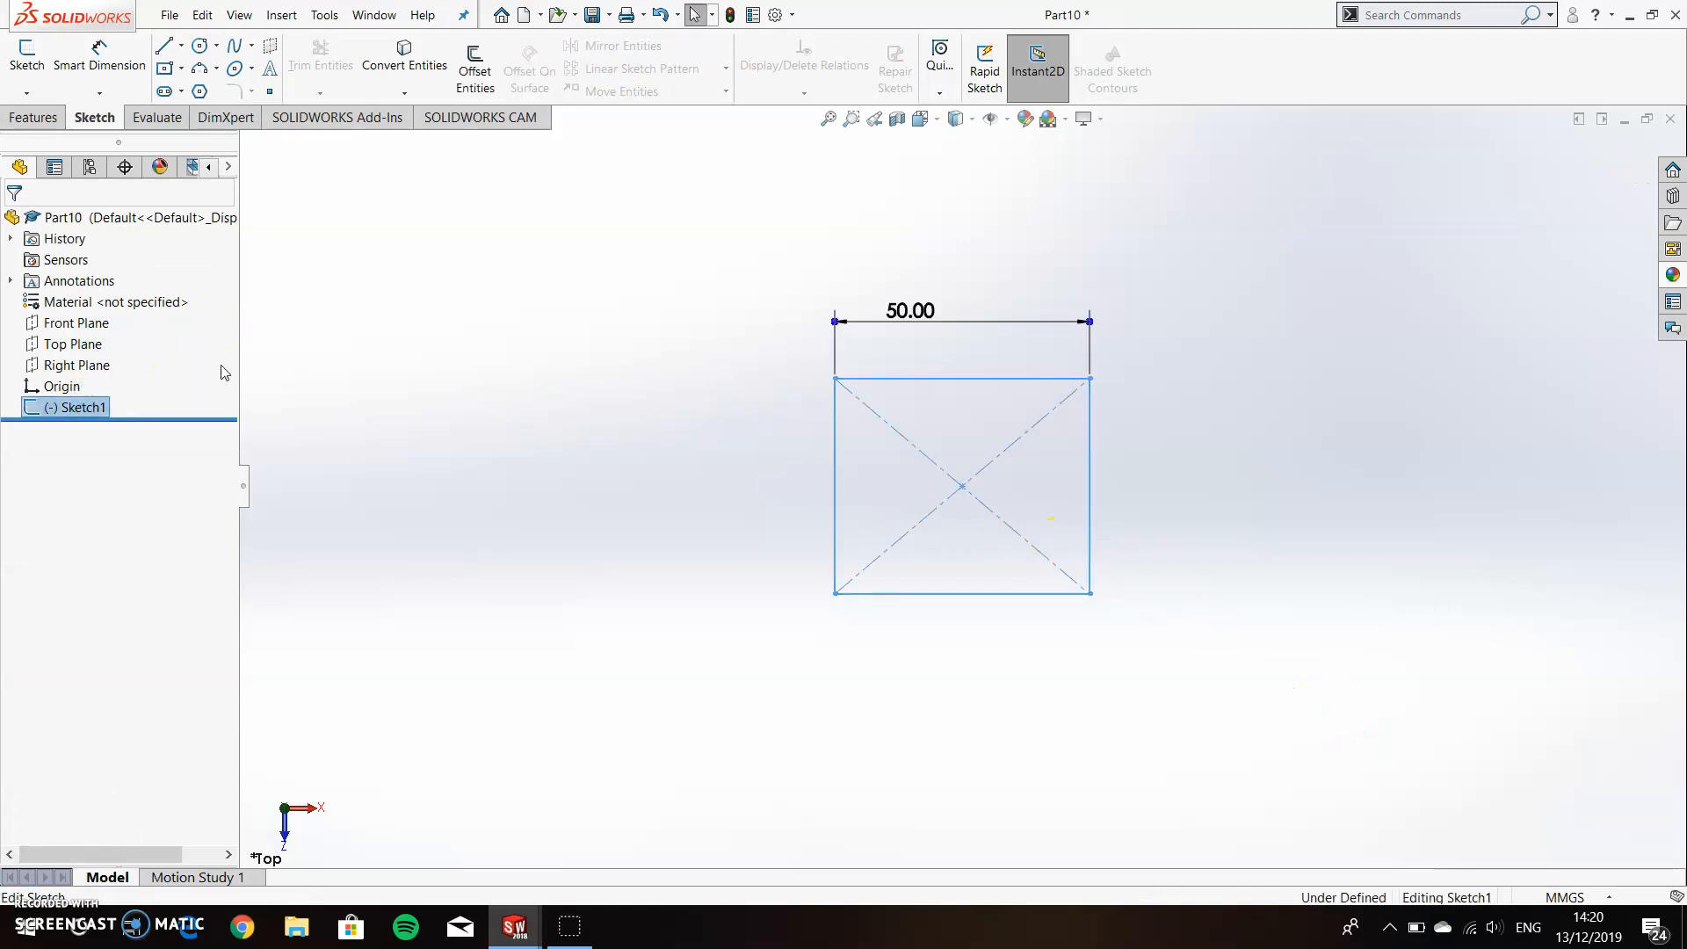
click(835, 482)
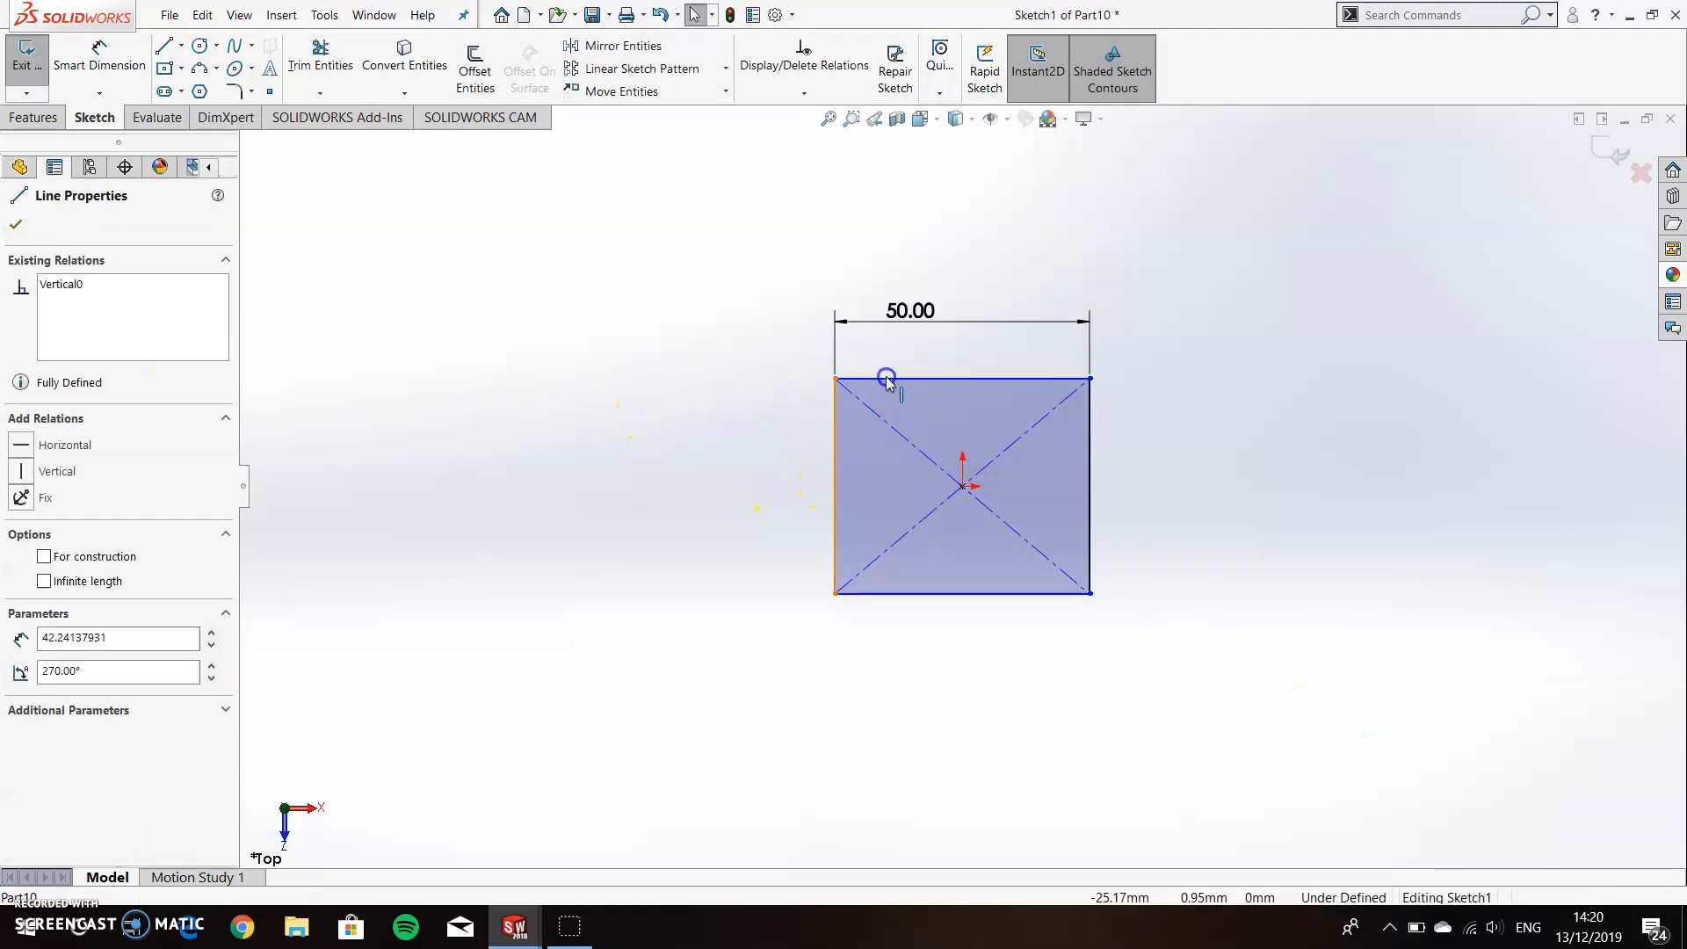
ctrl+click(880, 379)
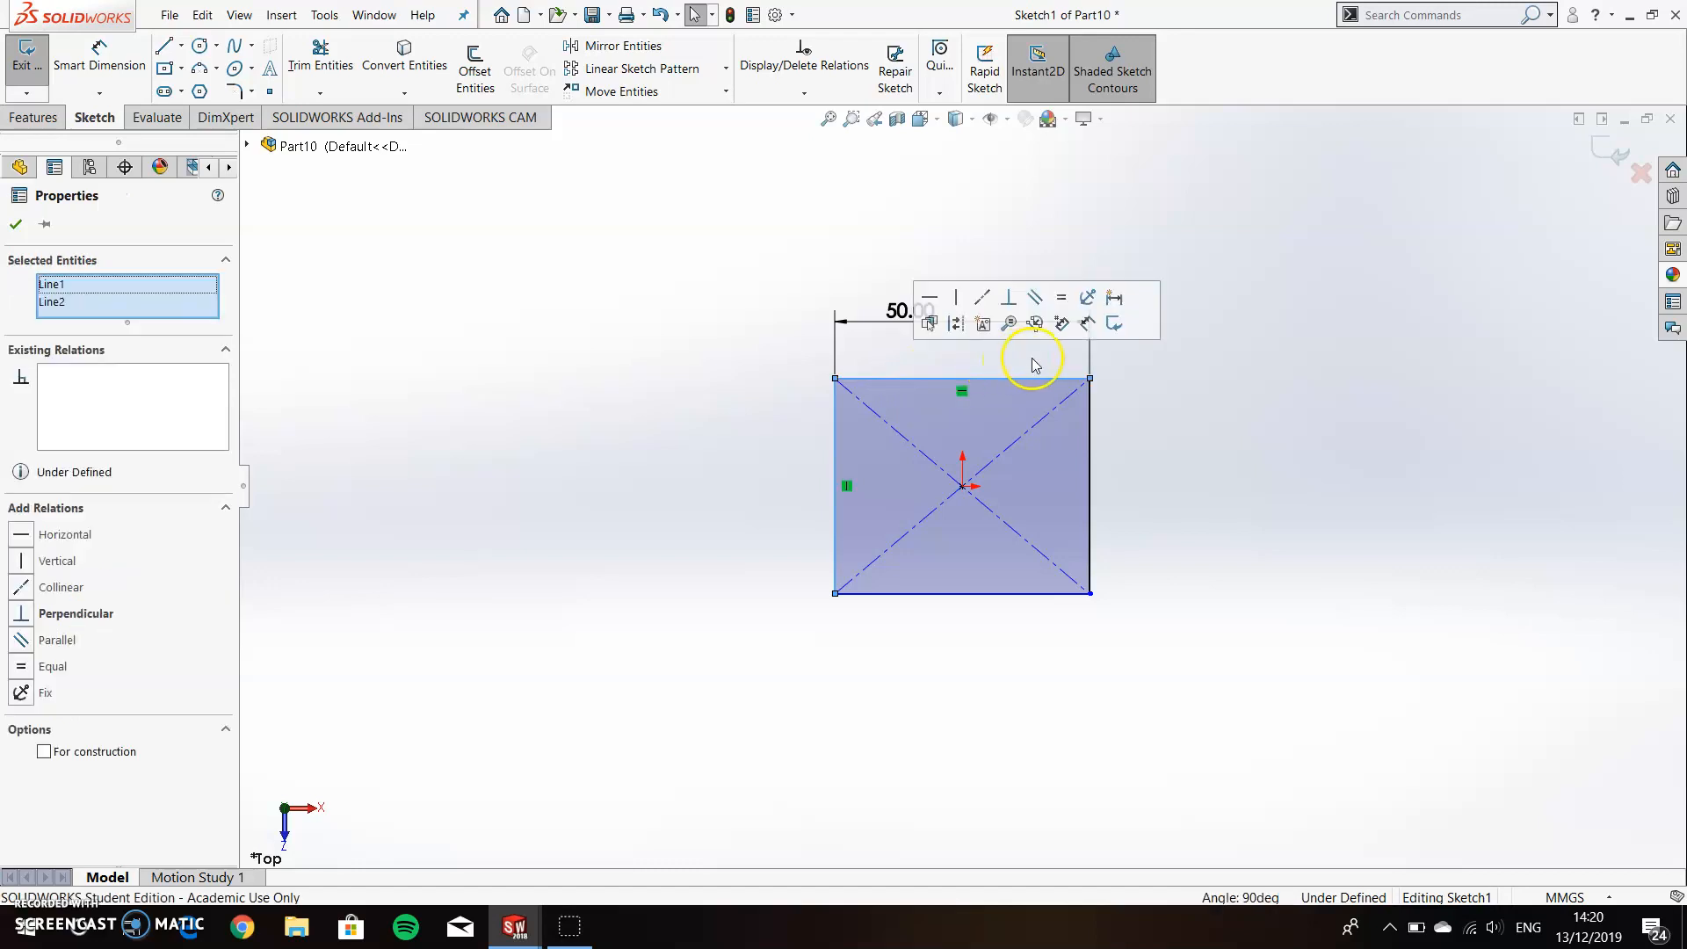
click(1067, 297)
click(614, 381)
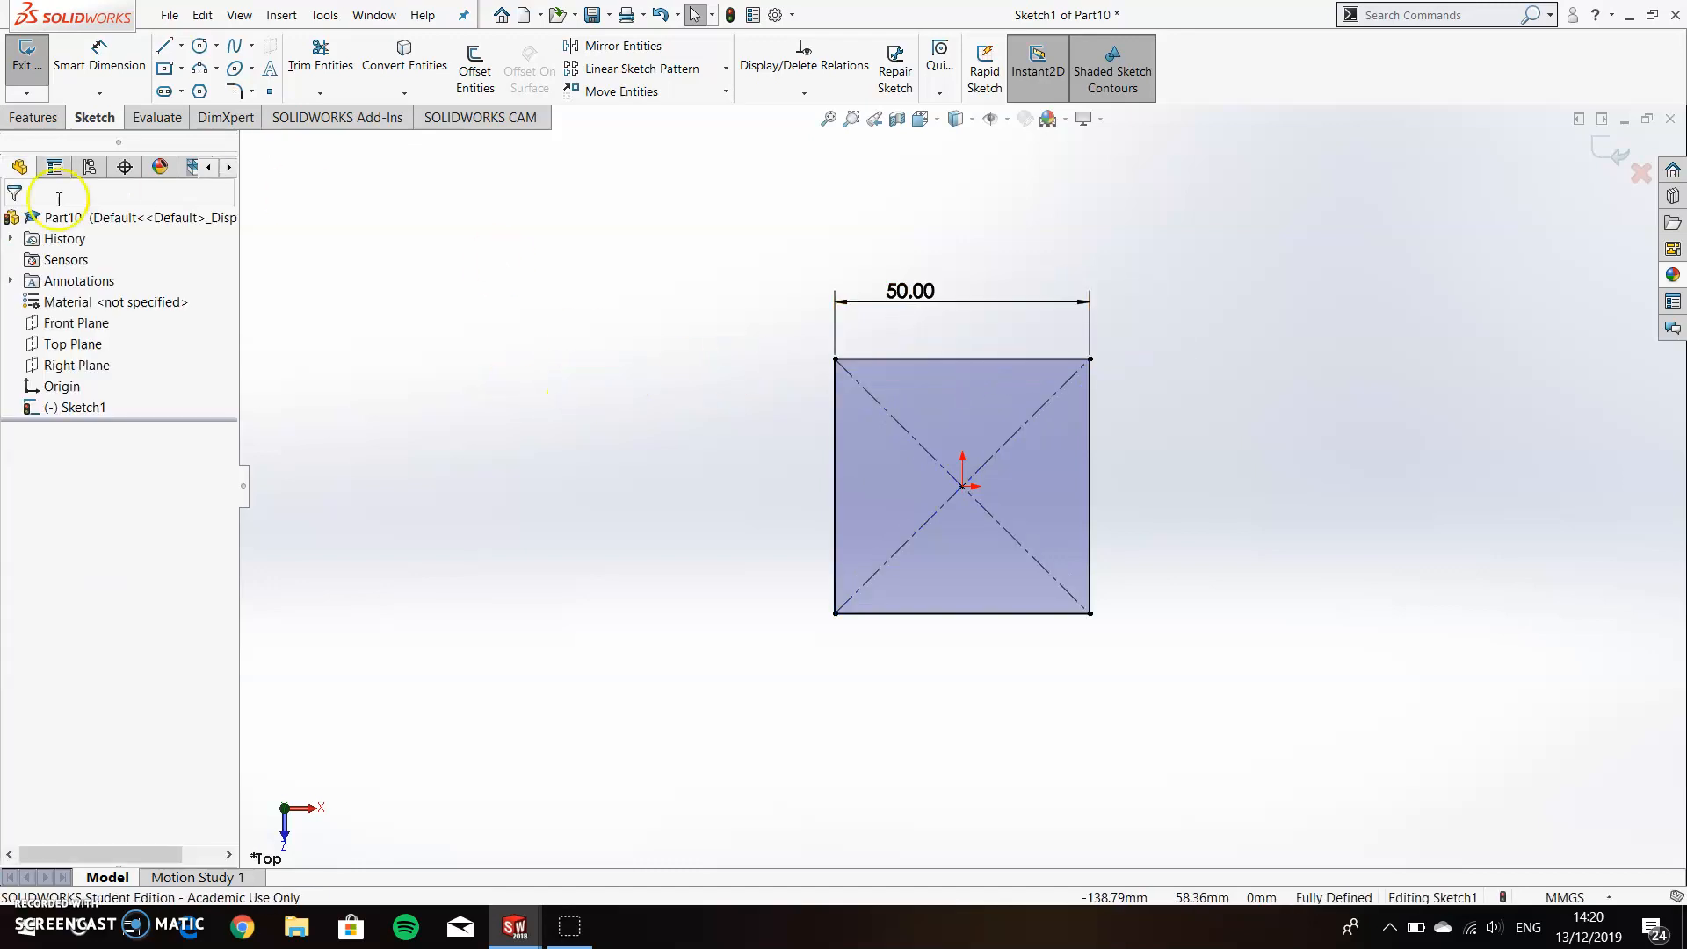
click(31, 70)
Create a reference plane offset 50 mm above the Top Plane.
right_click(76, 322)
click(163, 307)
click(73, 344)
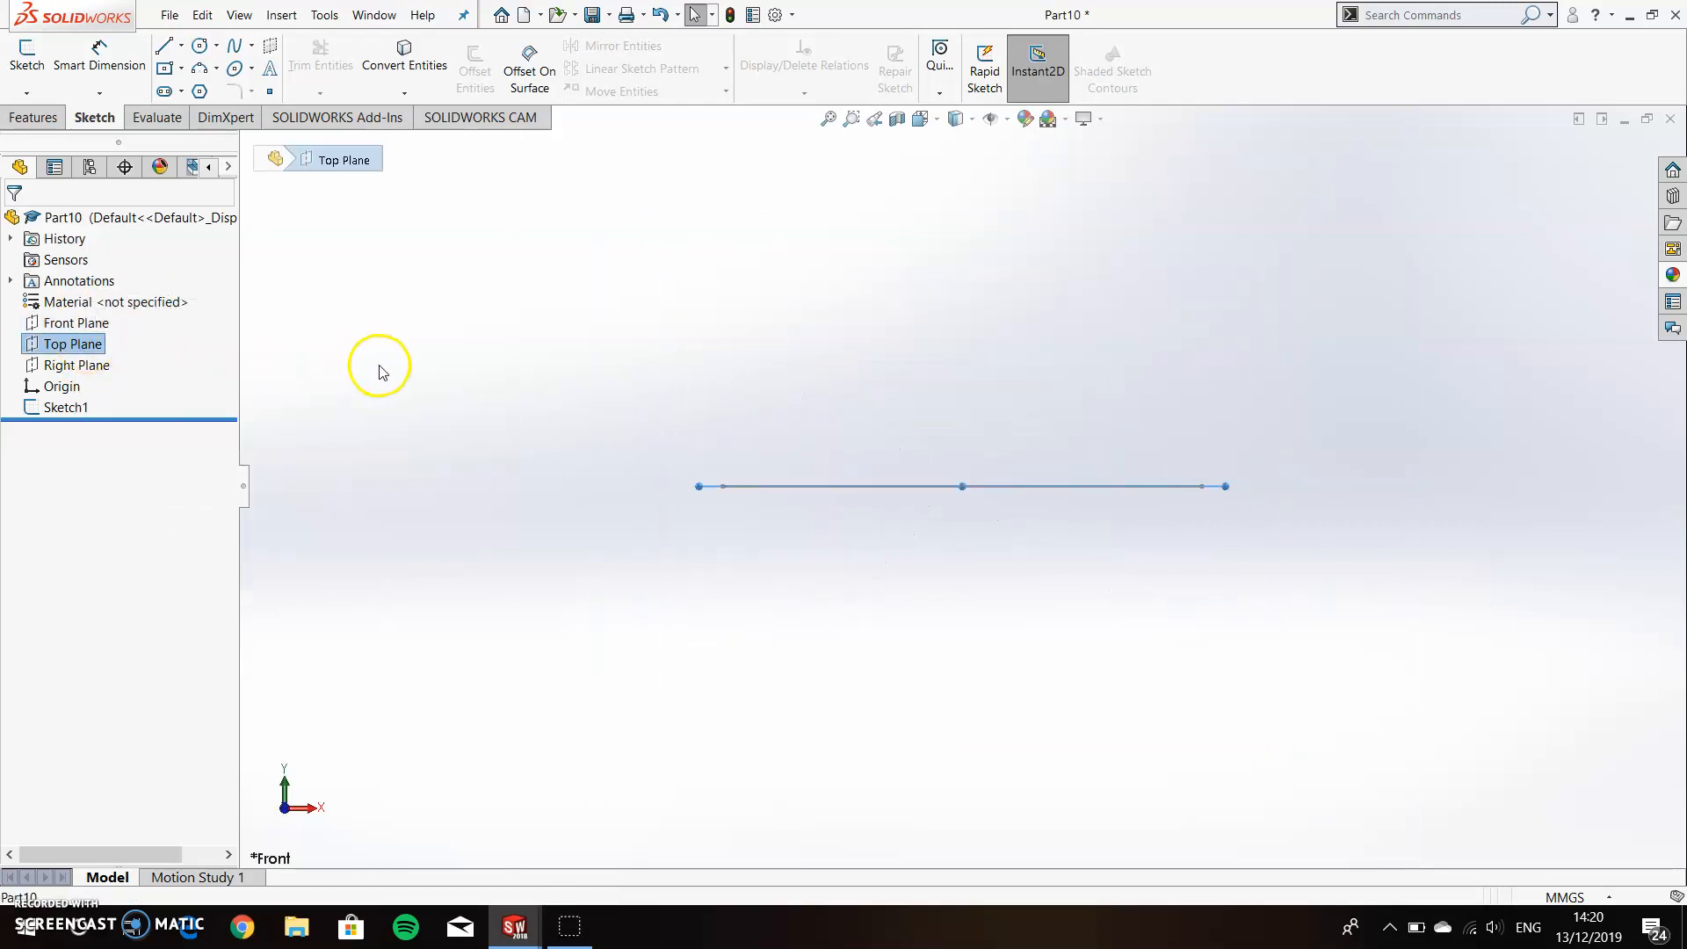
click(35, 117)
click(864, 79)
click(881, 113)
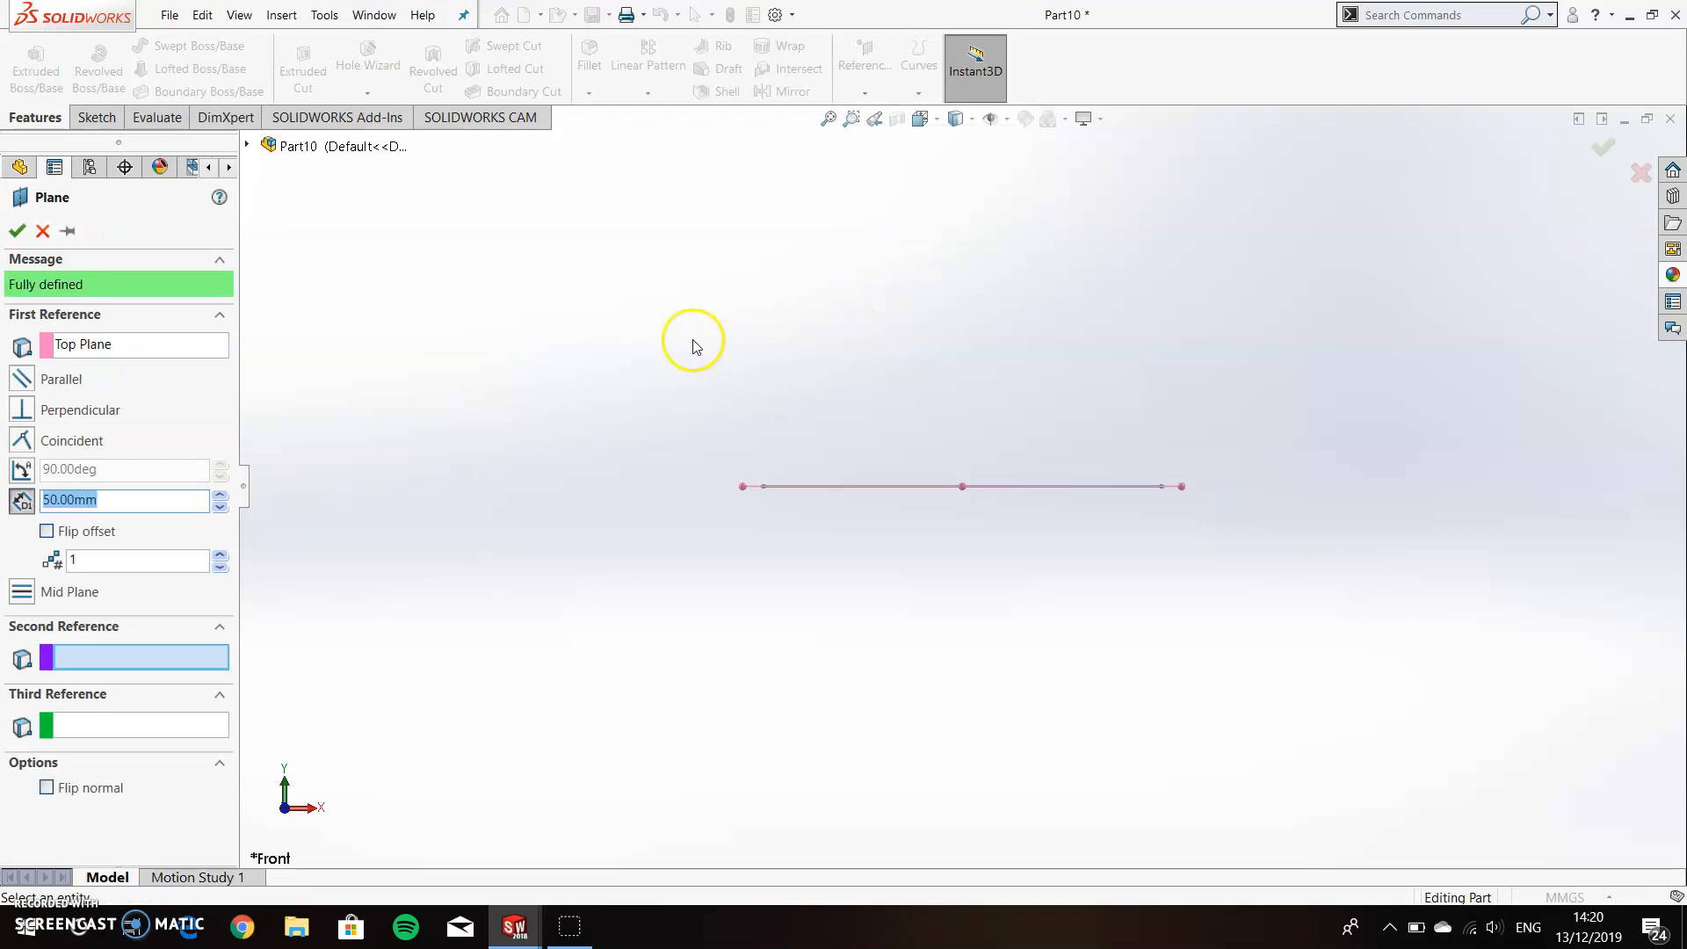
click(15, 231)
Reopen the offset plane's definition to check its offset distance.
right_click(61, 426)
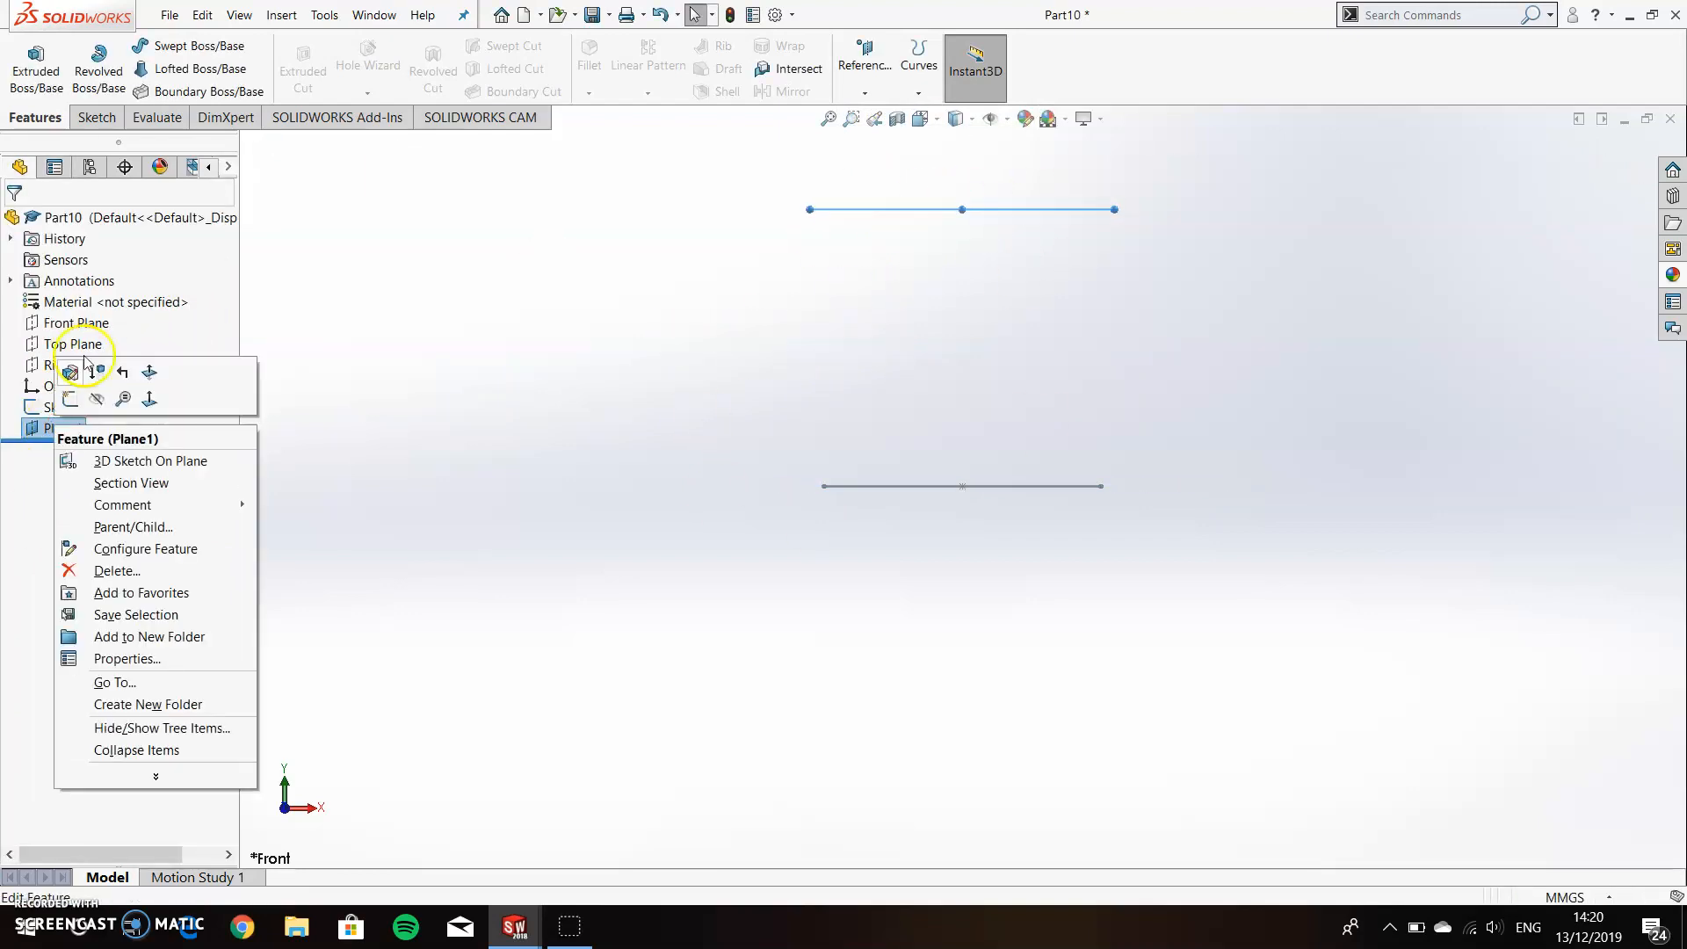
click(75, 371)
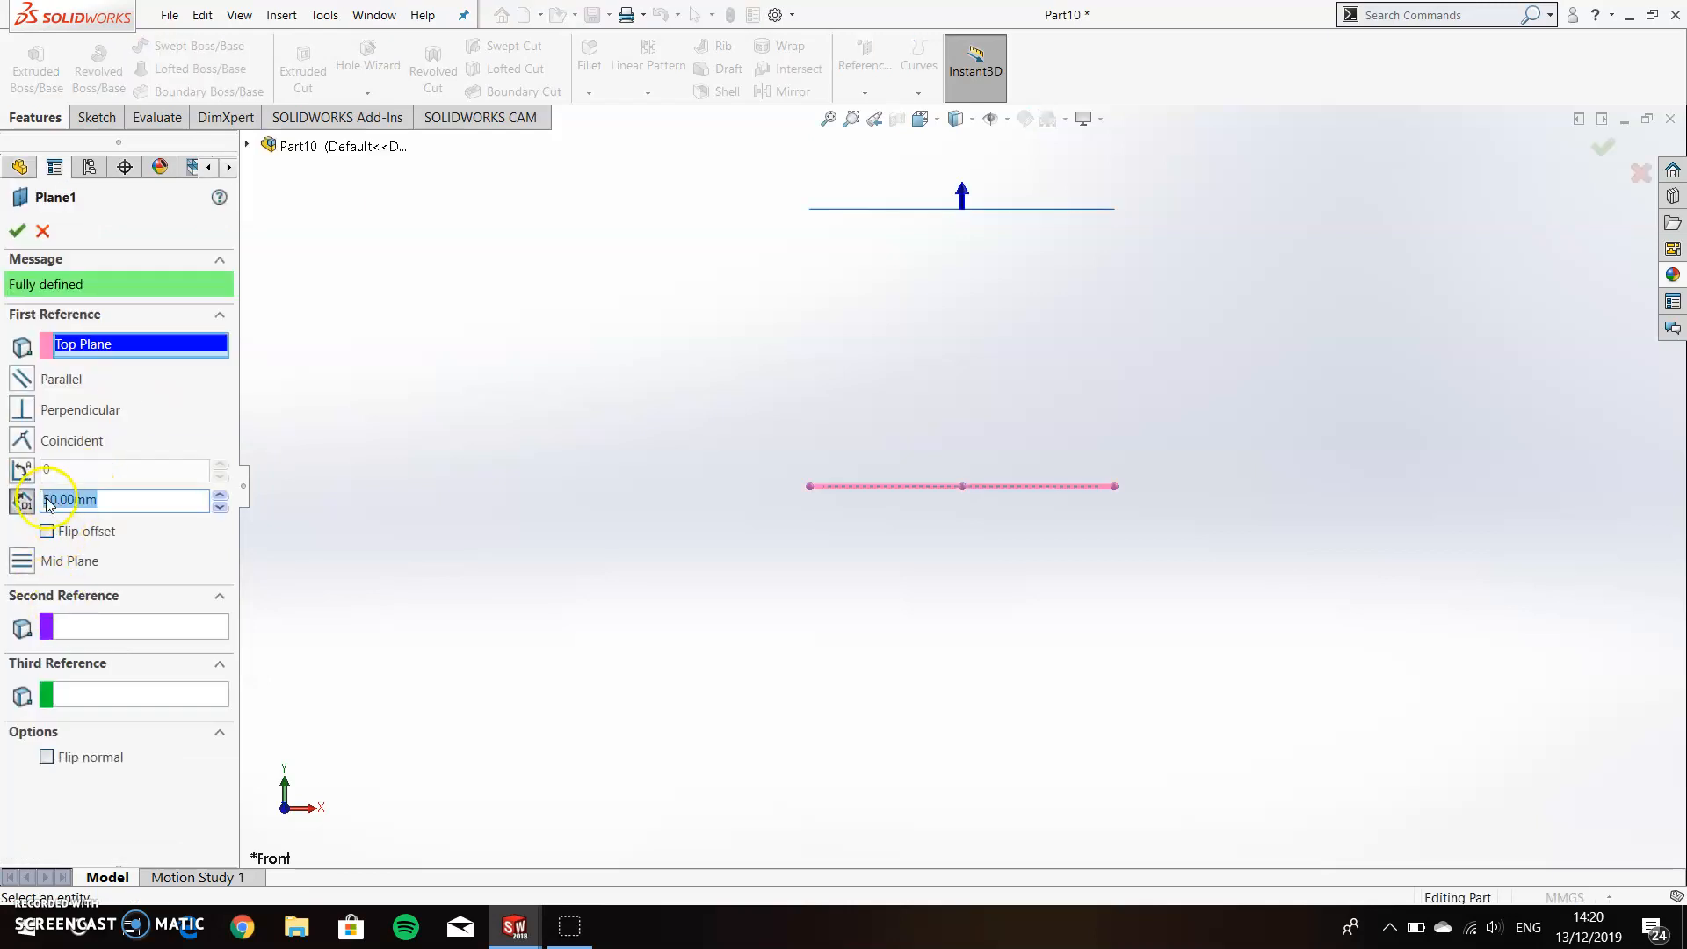
click(17, 230)
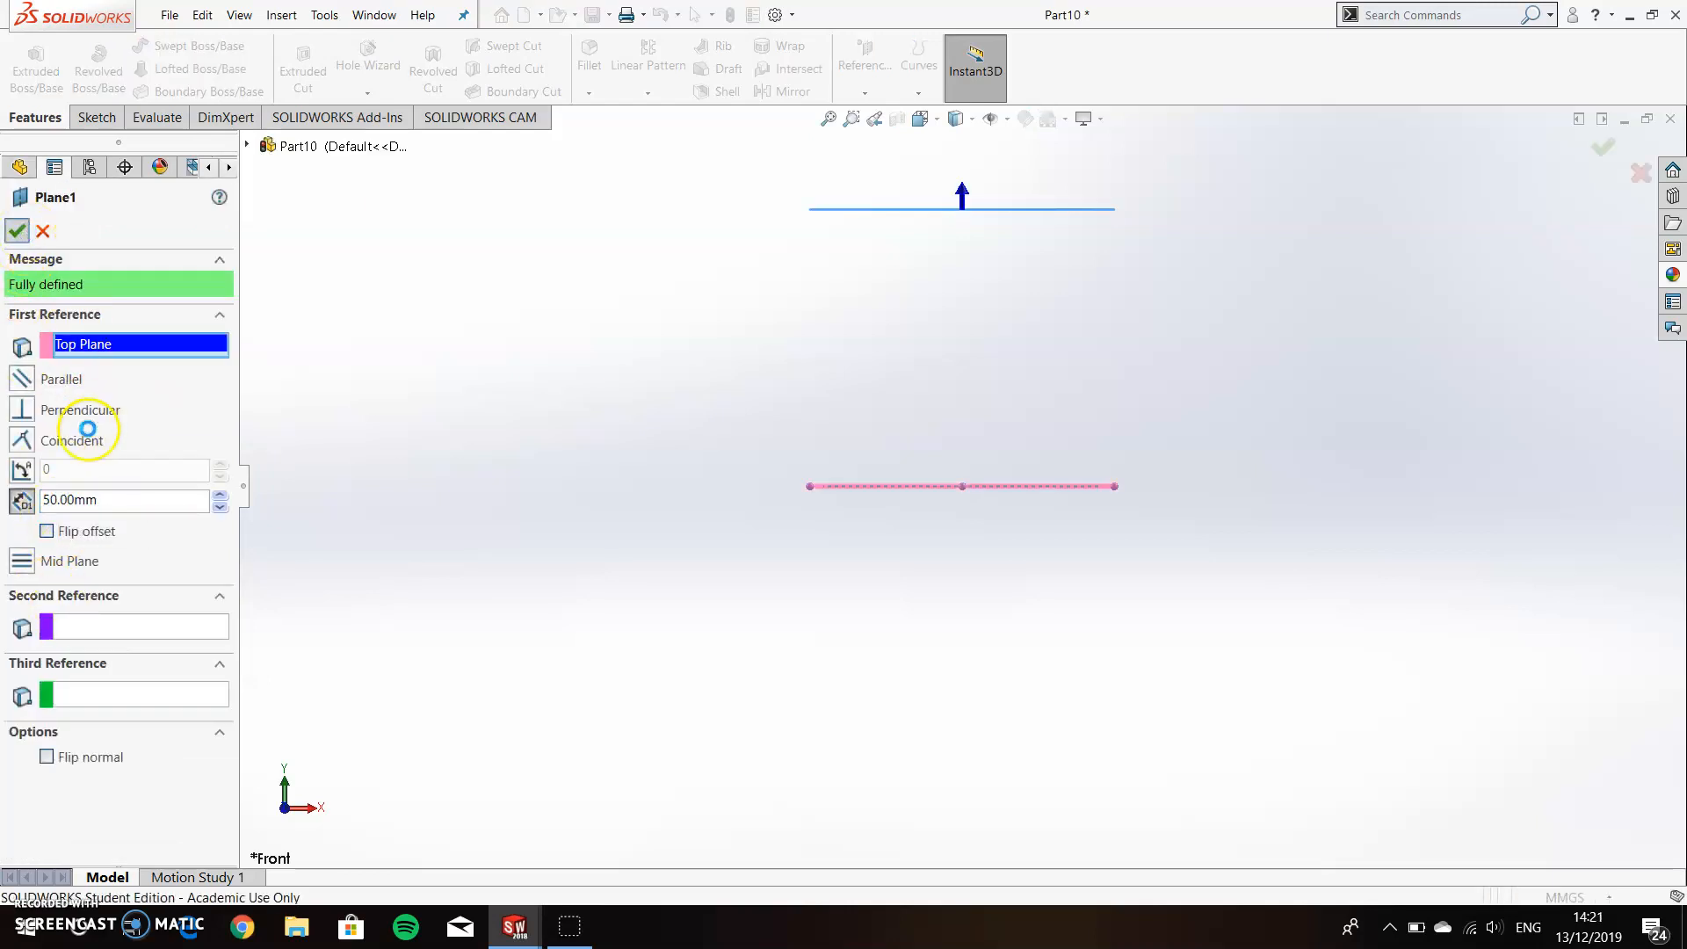
Sketch a circle about 33 mm in diameter on the offset plane, centred on the origin.
right_click(59, 434)
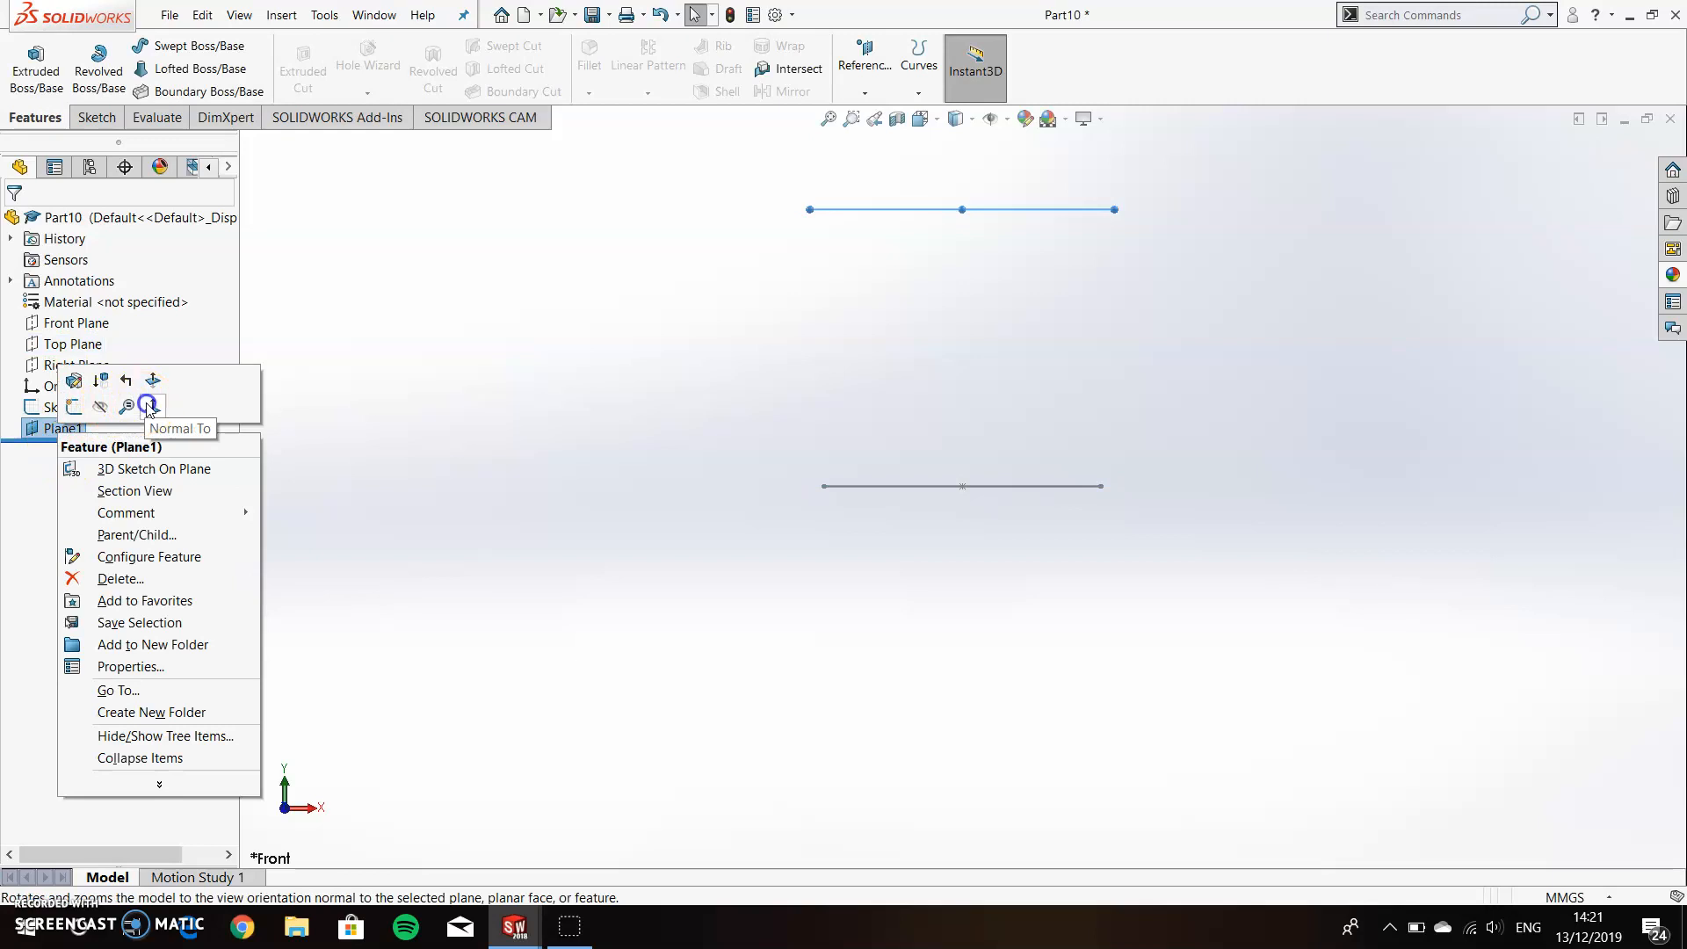
click(150, 404)
click(96, 118)
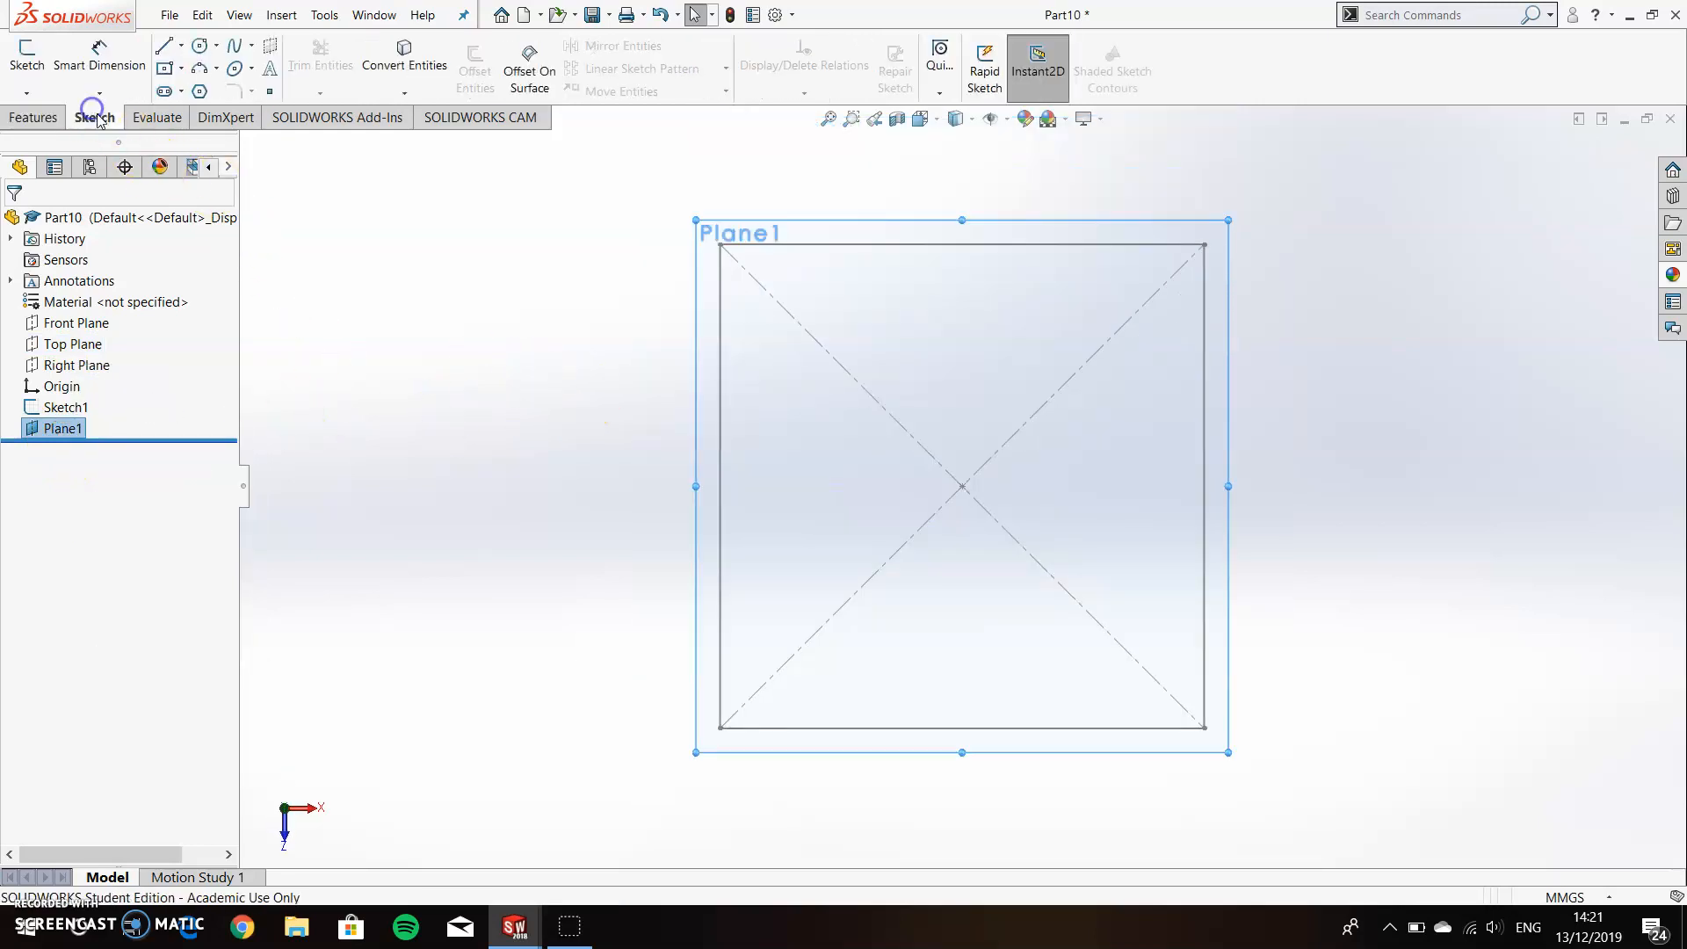
click(27, 61)
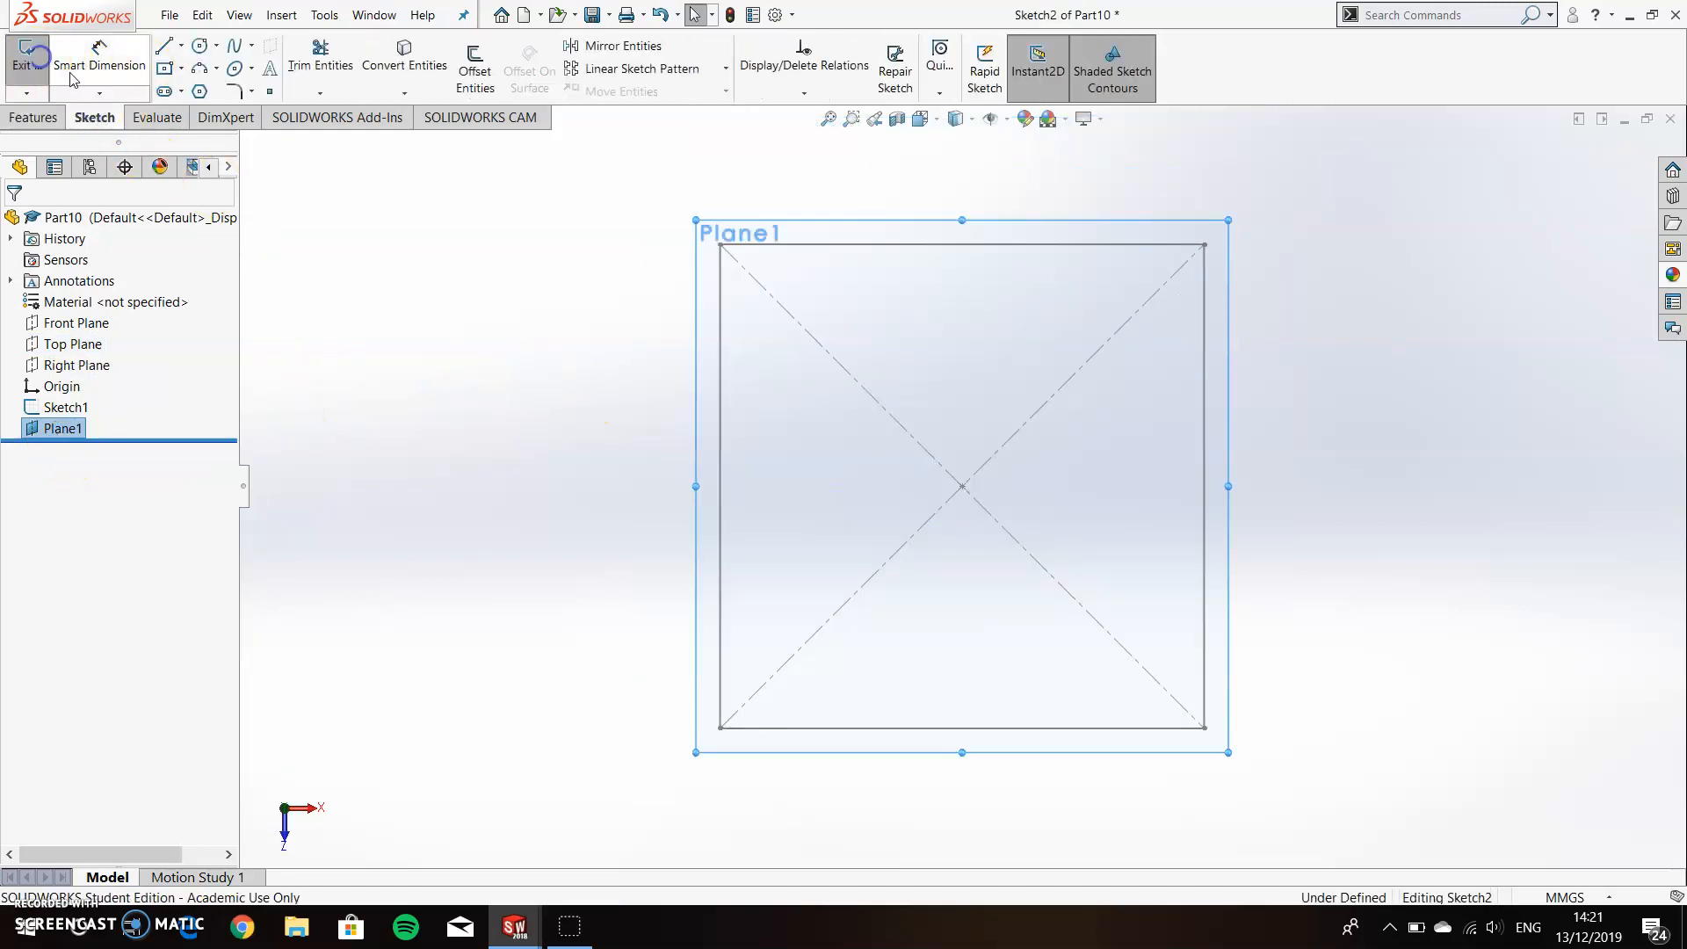
click(198, 45)
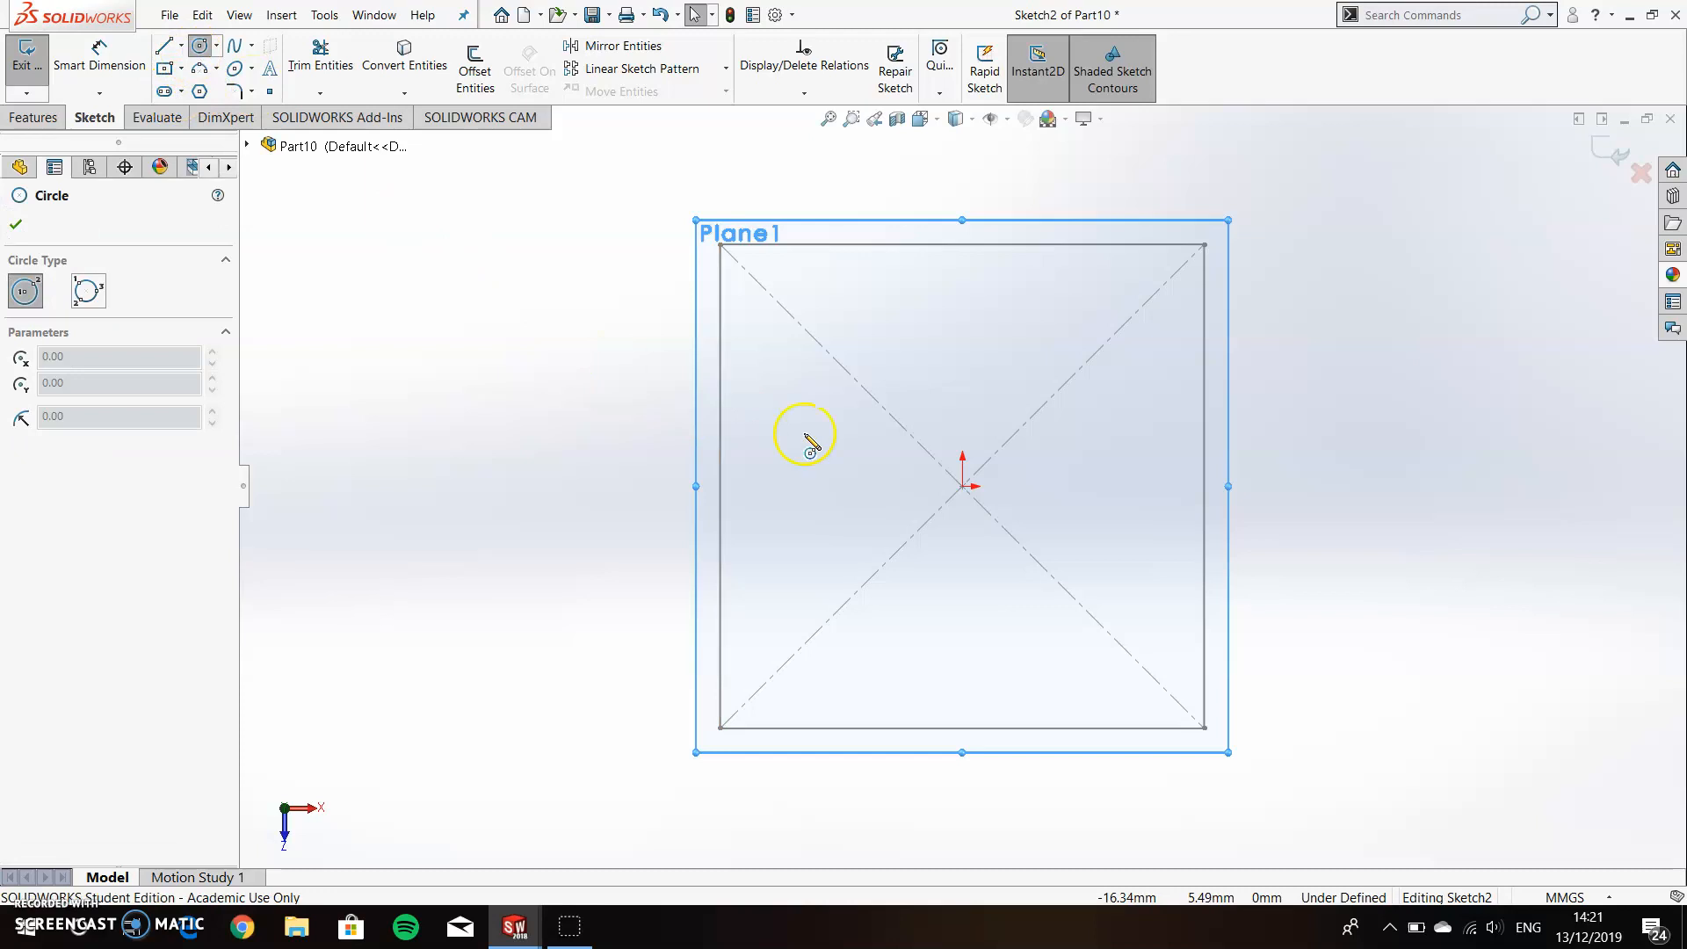
click(963, 486)
click(1095, 572)
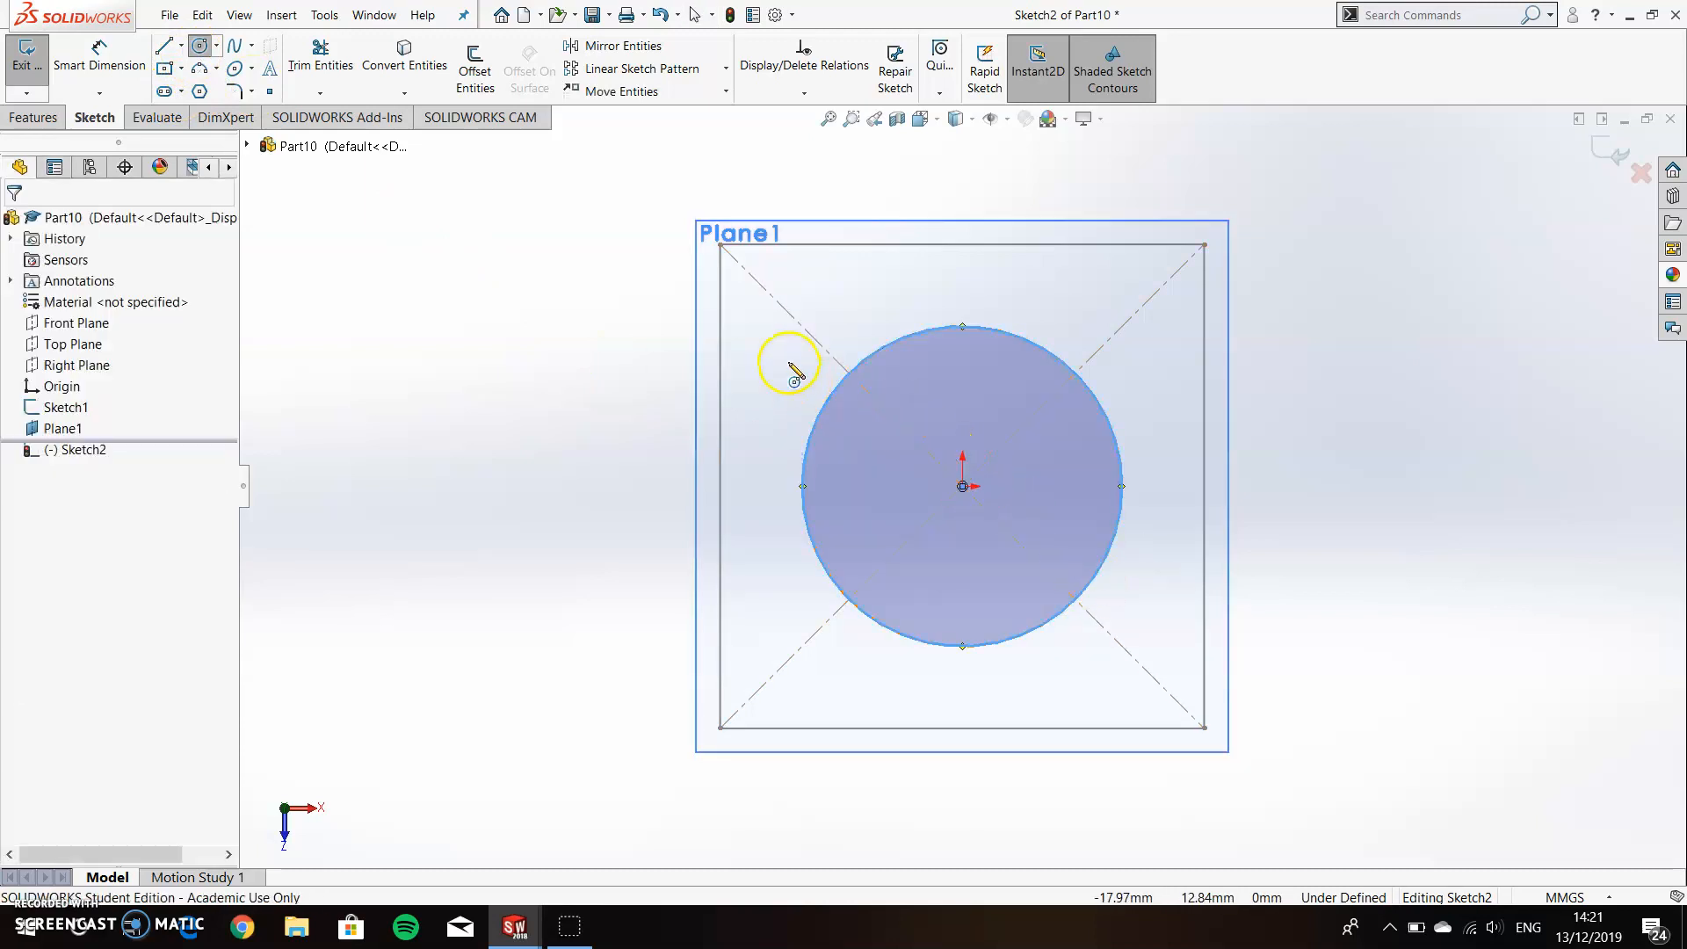
Dimension the circle's diameter as 35 mm.
click(99, 58)
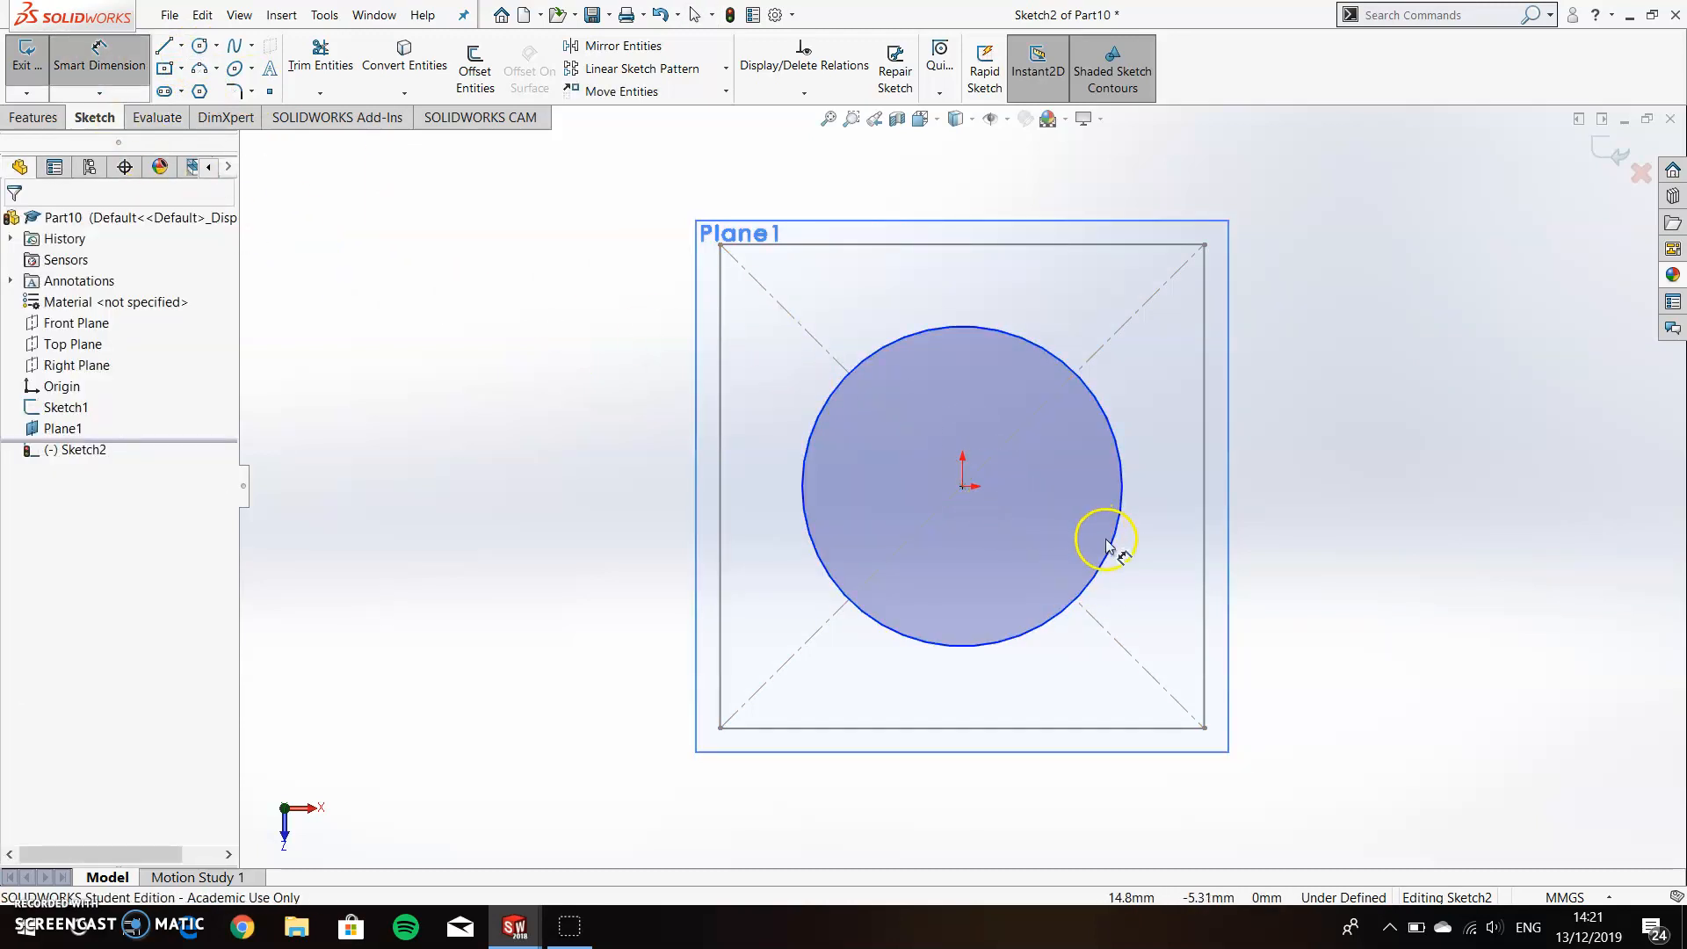
click(1176, 539)
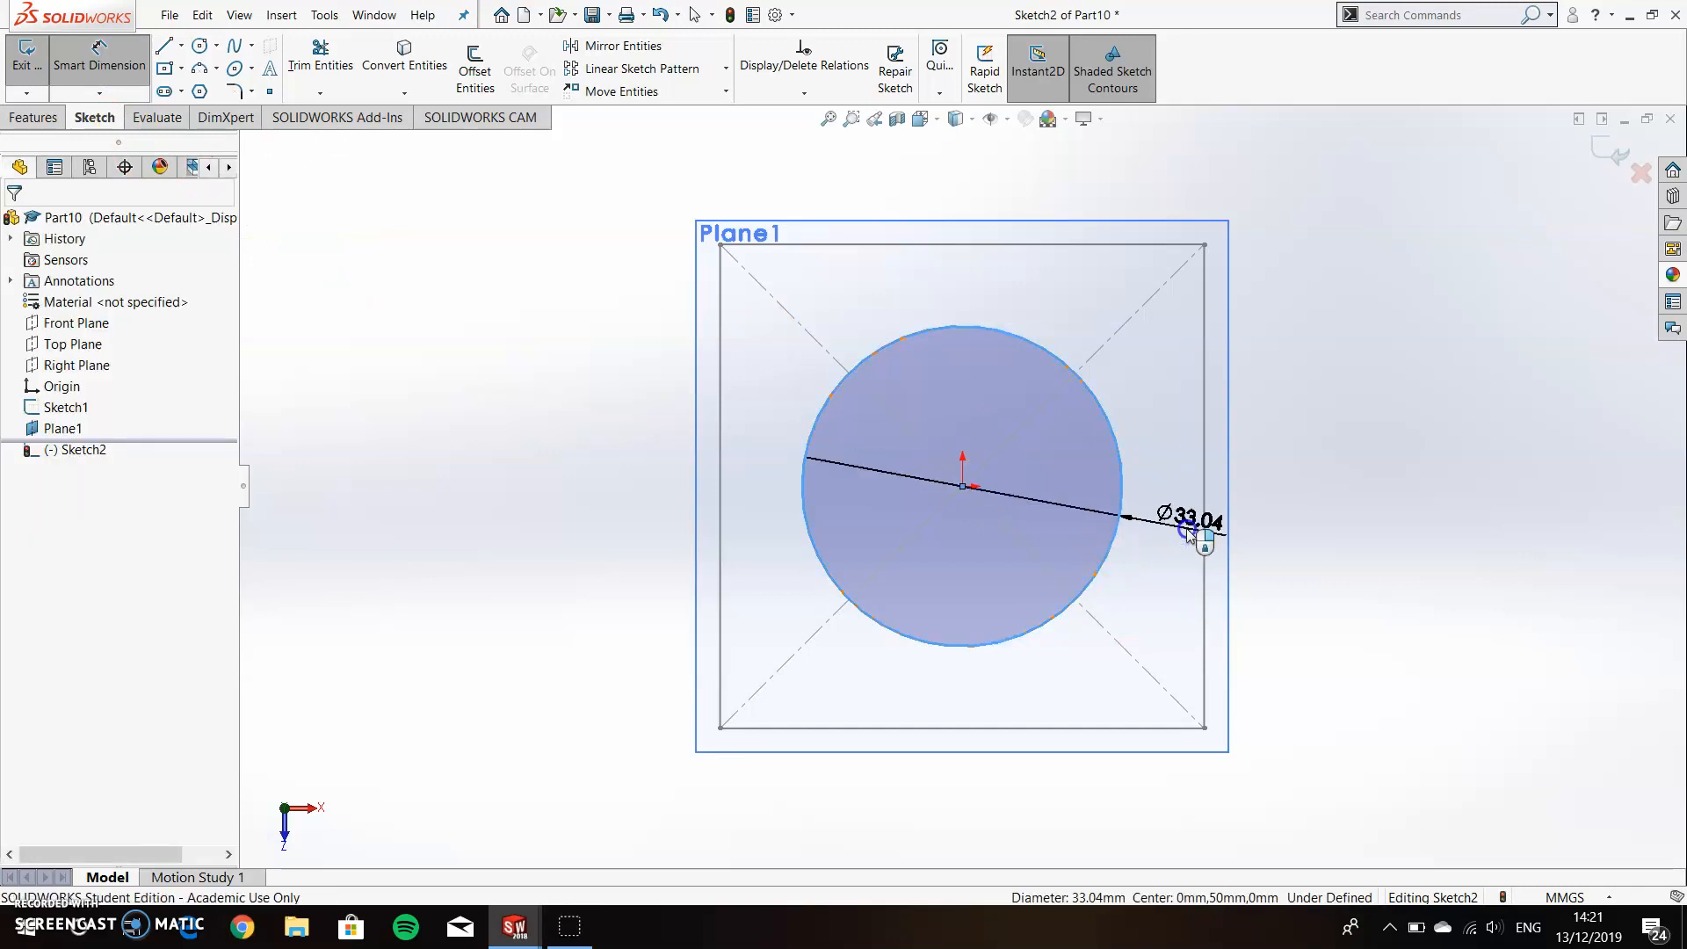
click(1192, 536)
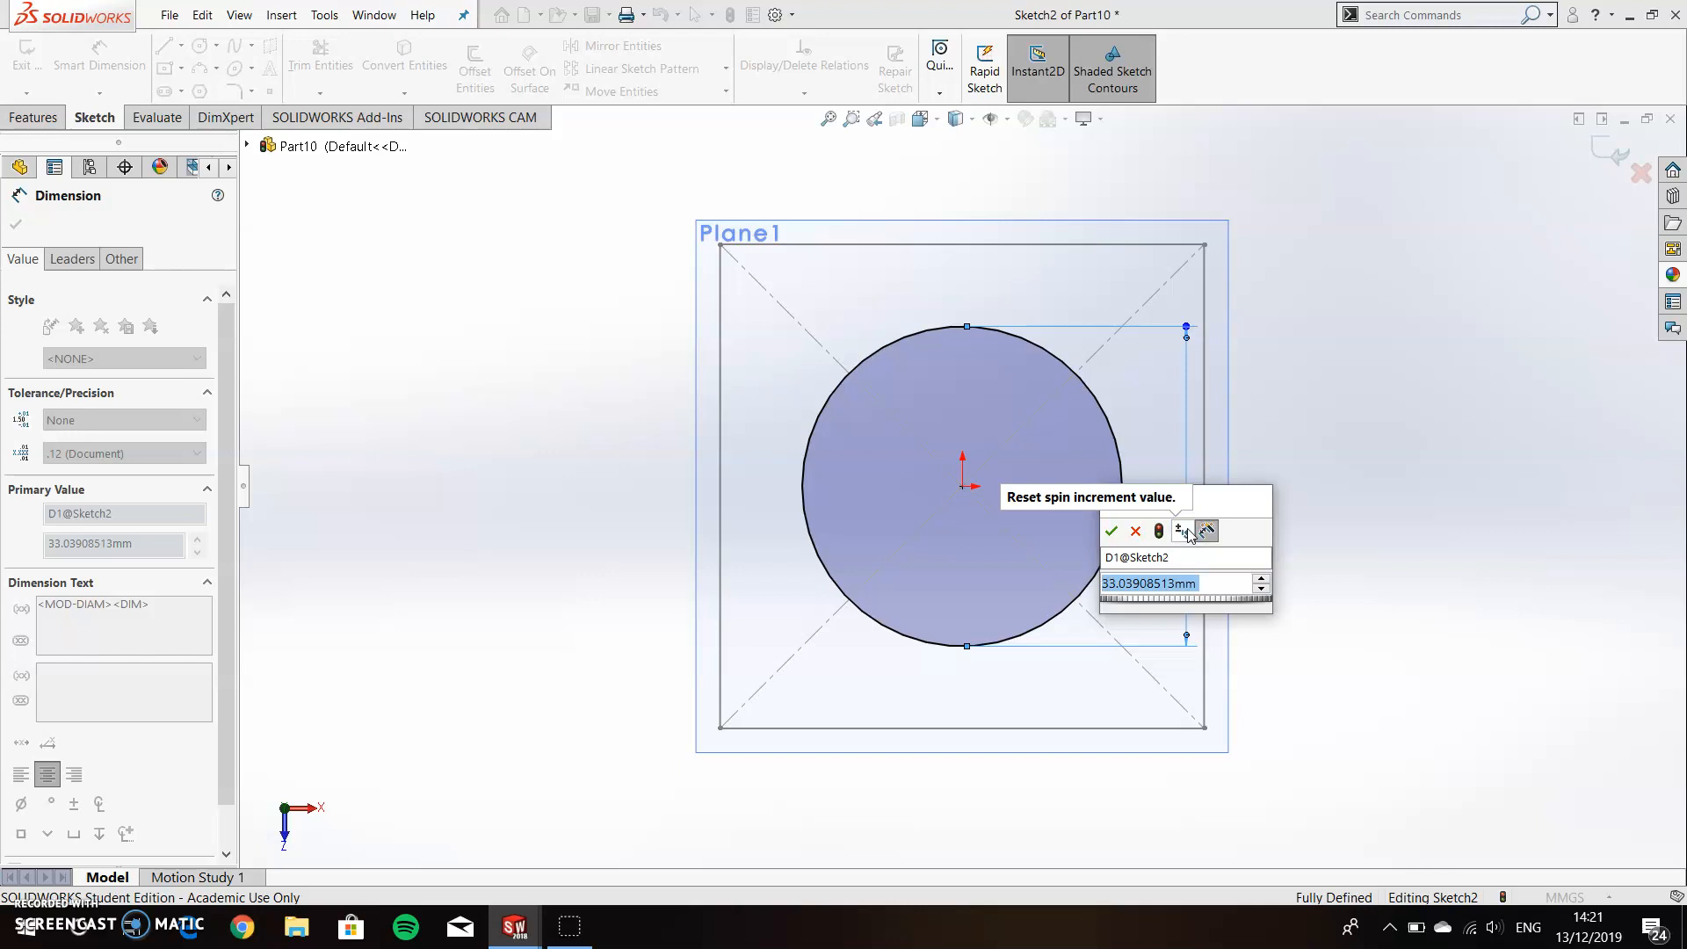
text(35)
key(Return)
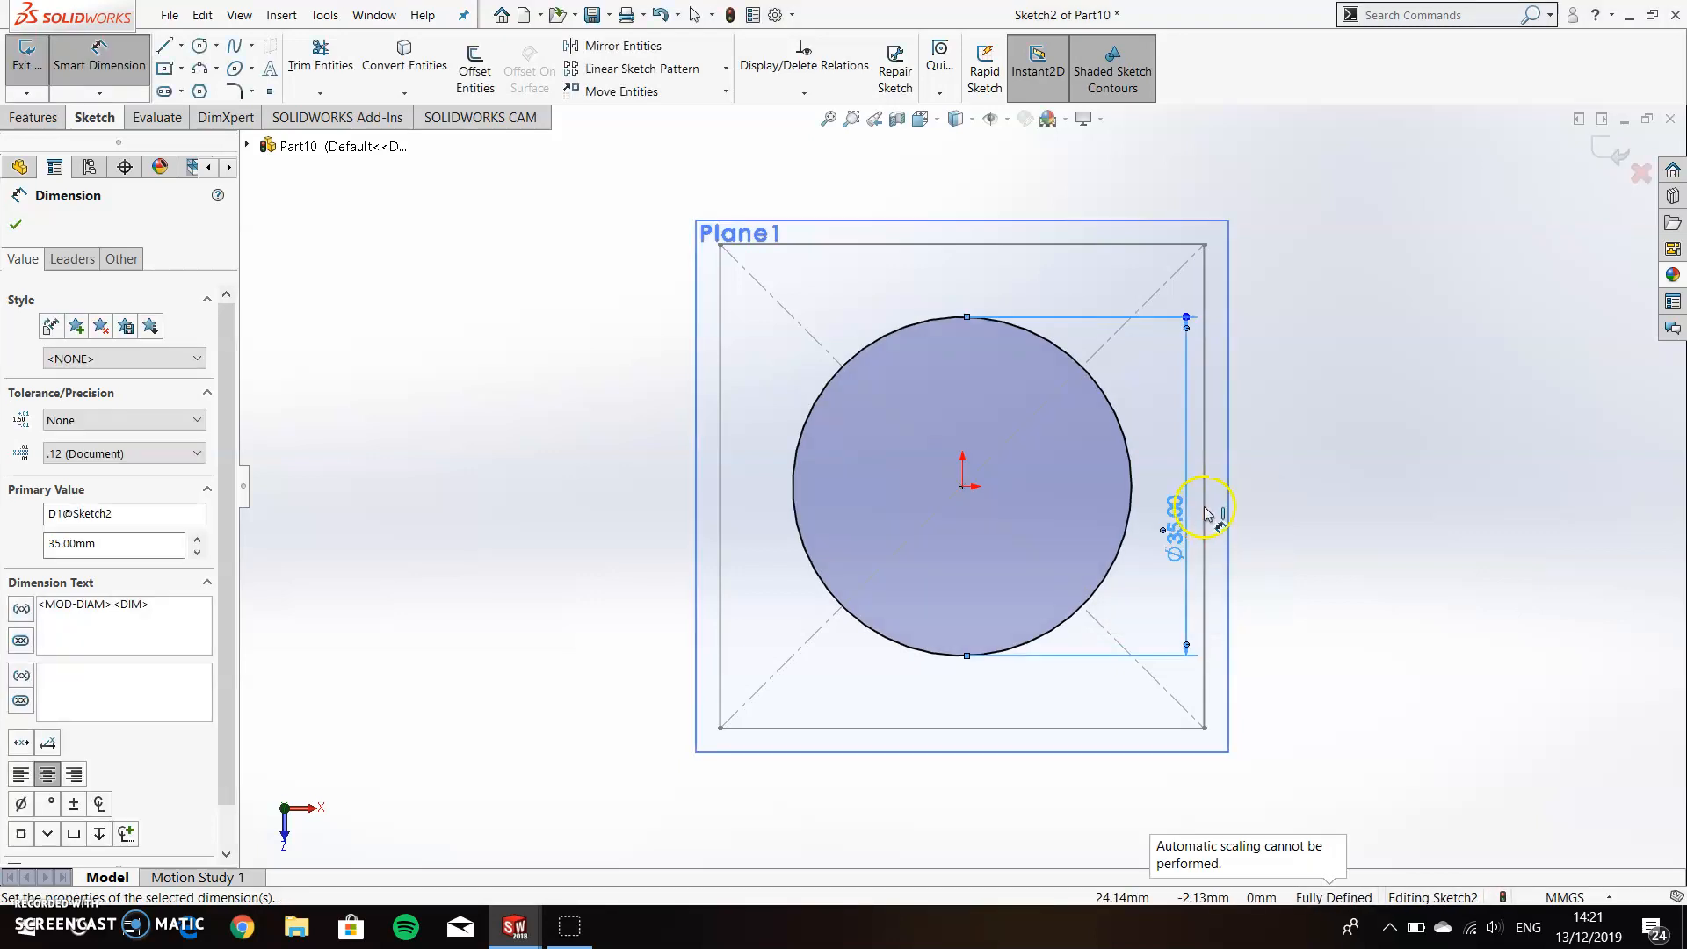
click(17, 224)
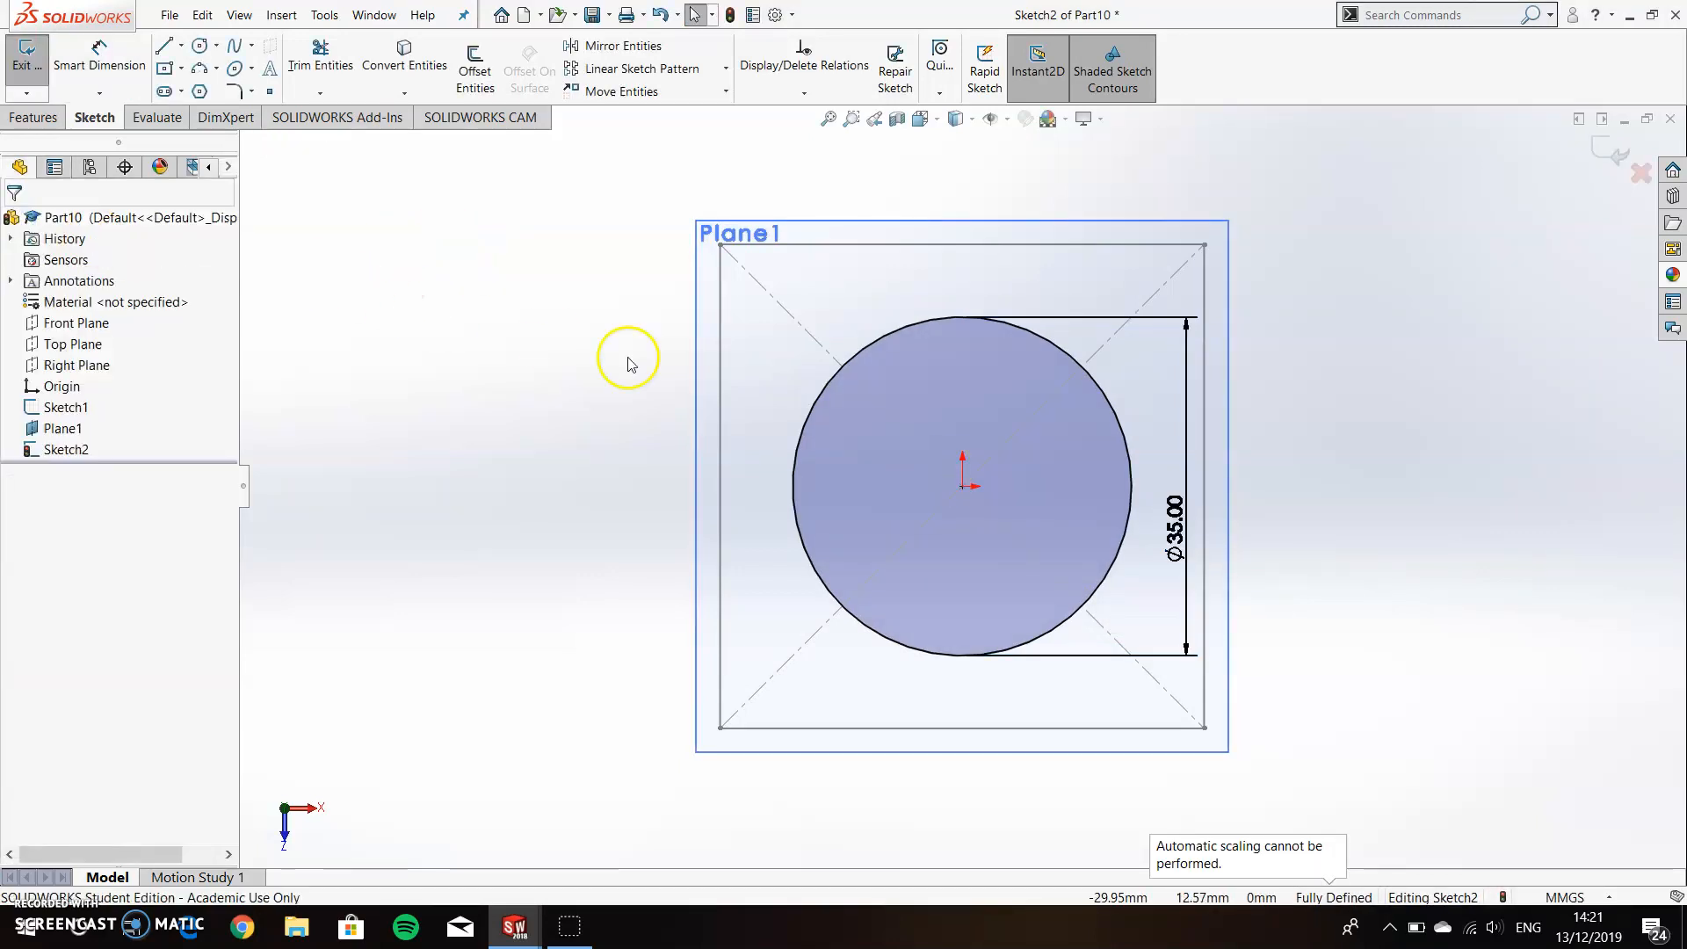
Exit the circle sketch and hide the offset plane.
middle_drag(663, 603, 670, 492)
key(z)
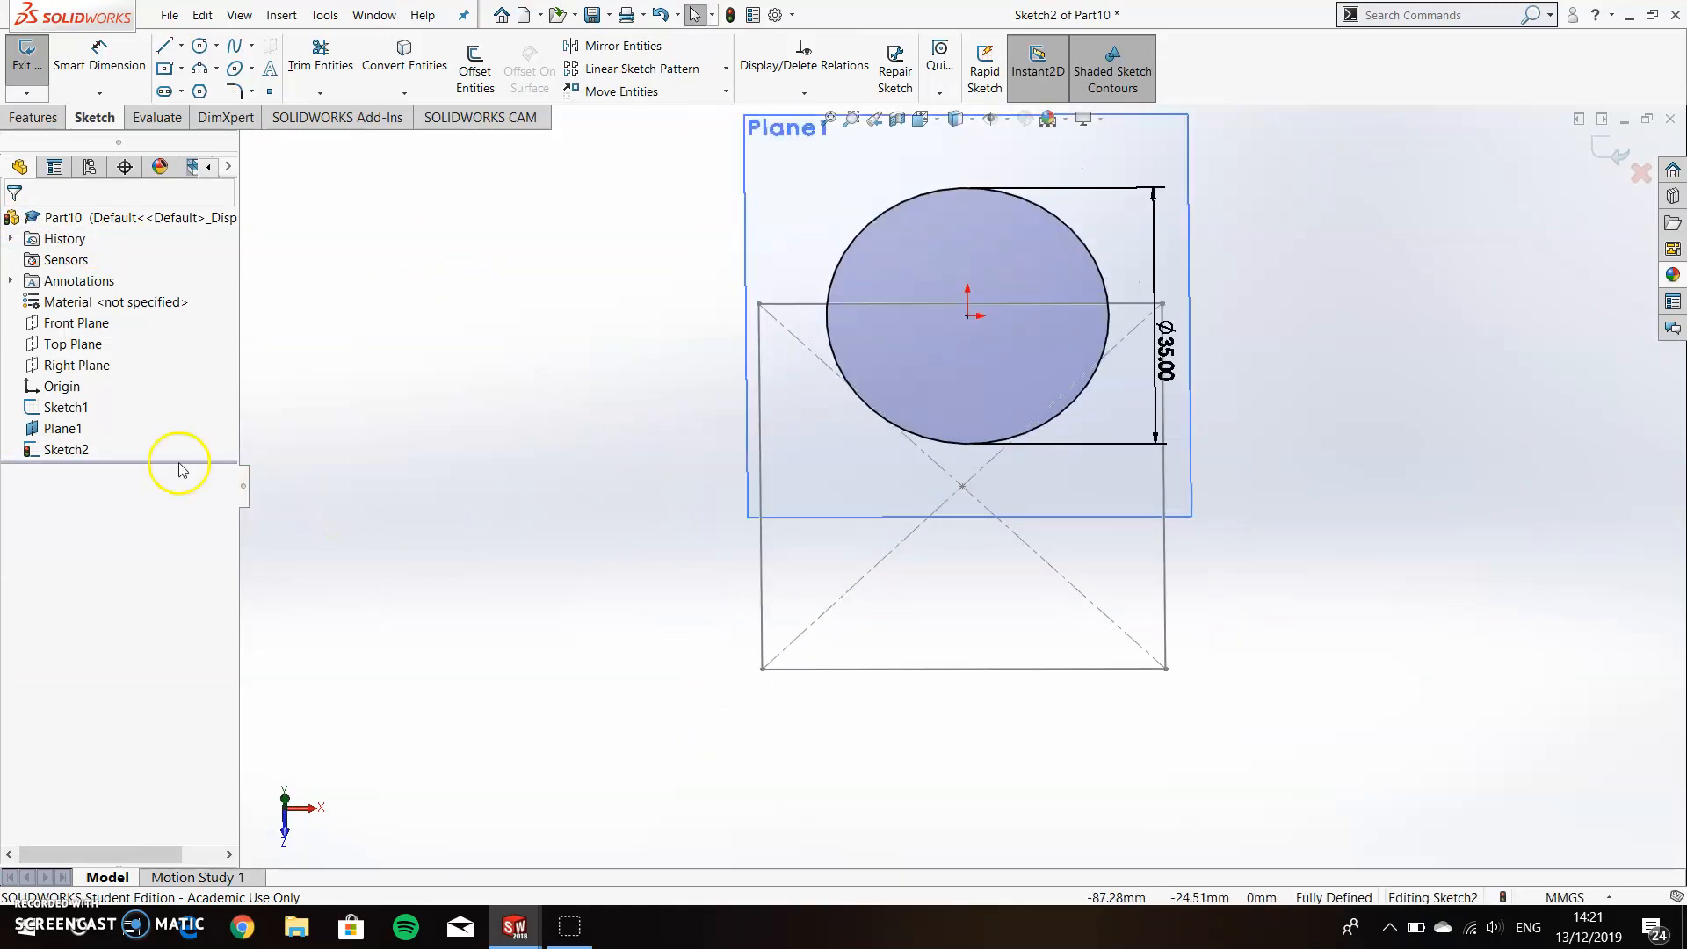
right_click(74, 437)
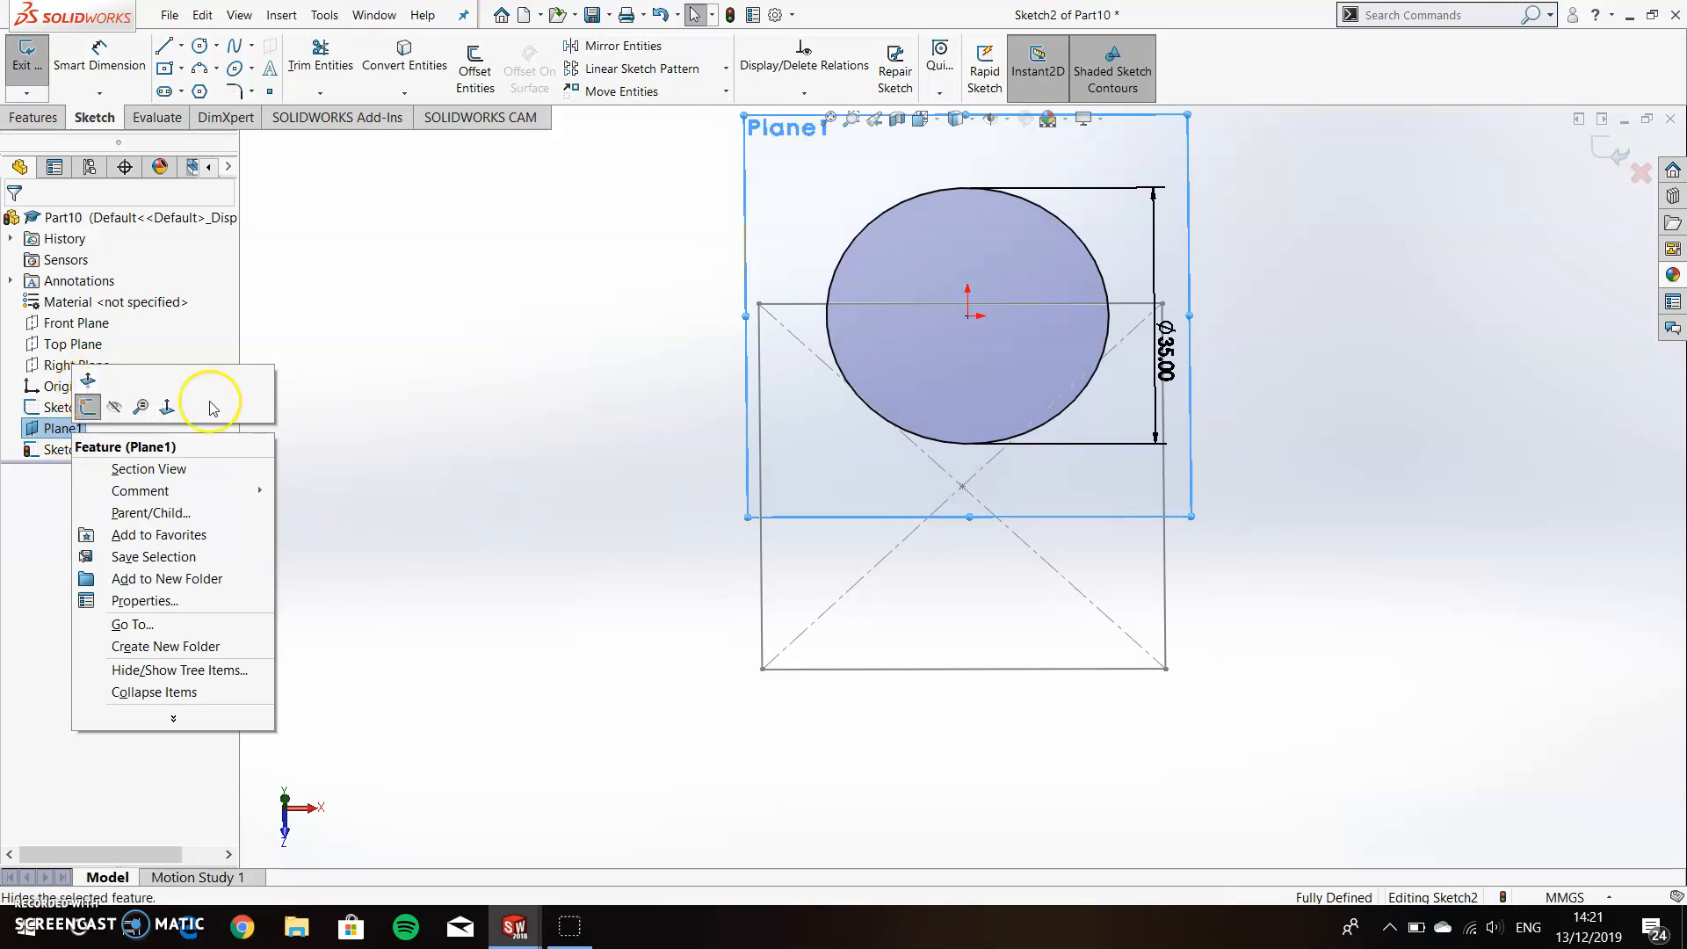
click(376, 309)
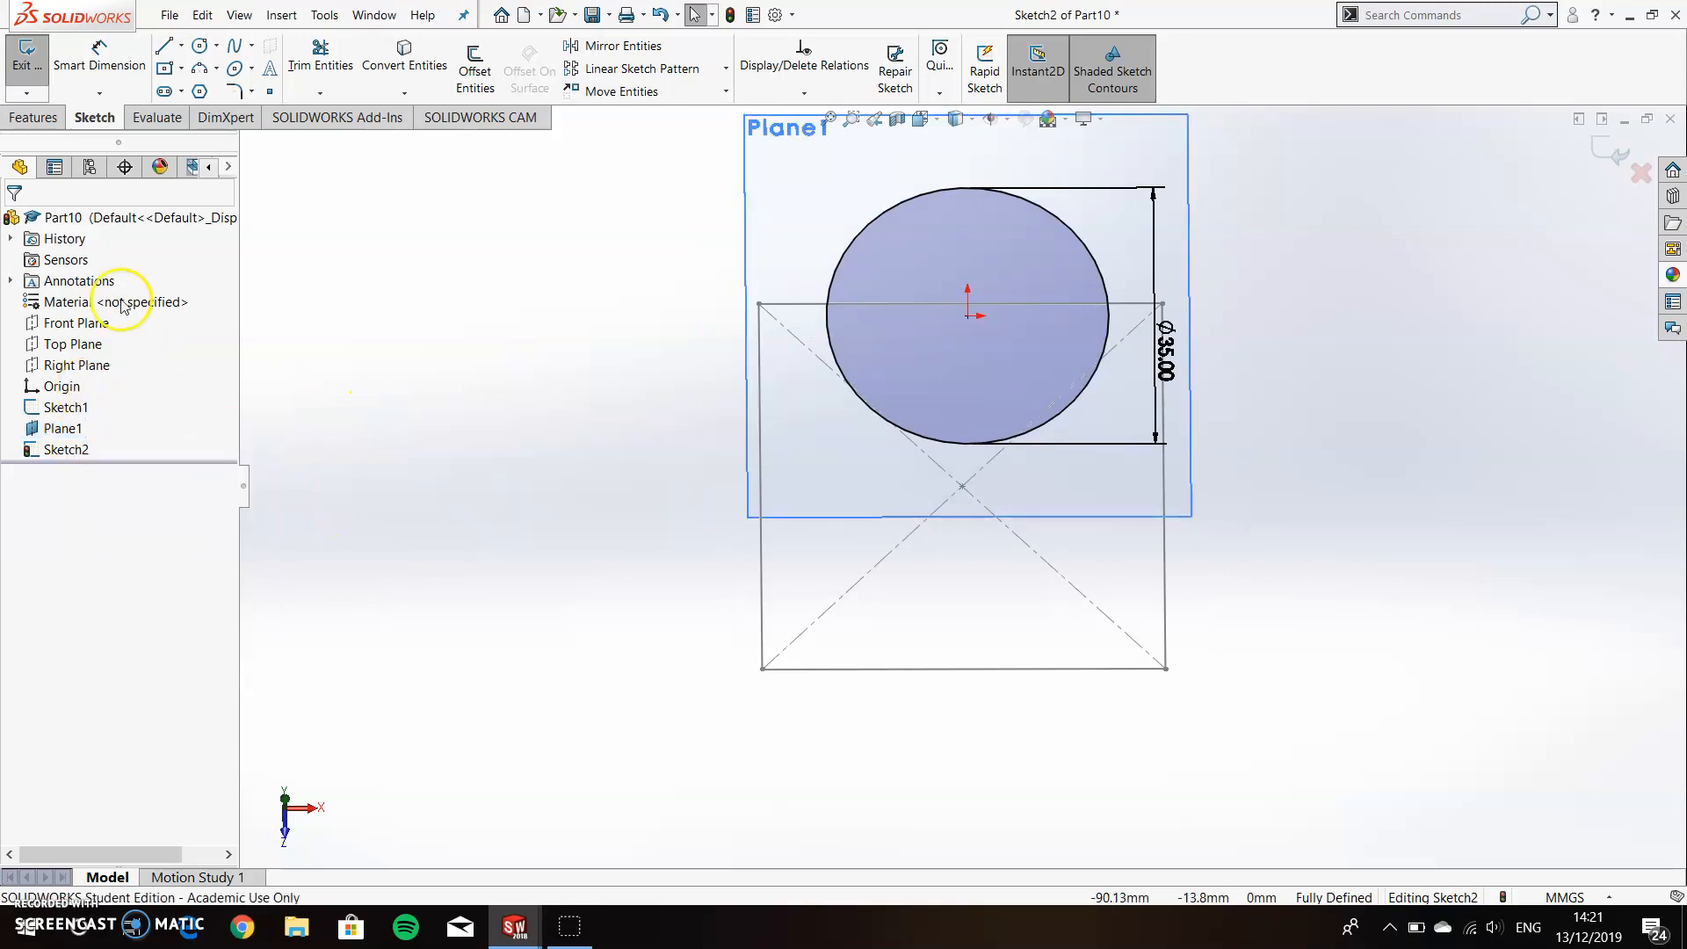
click(40, 76)
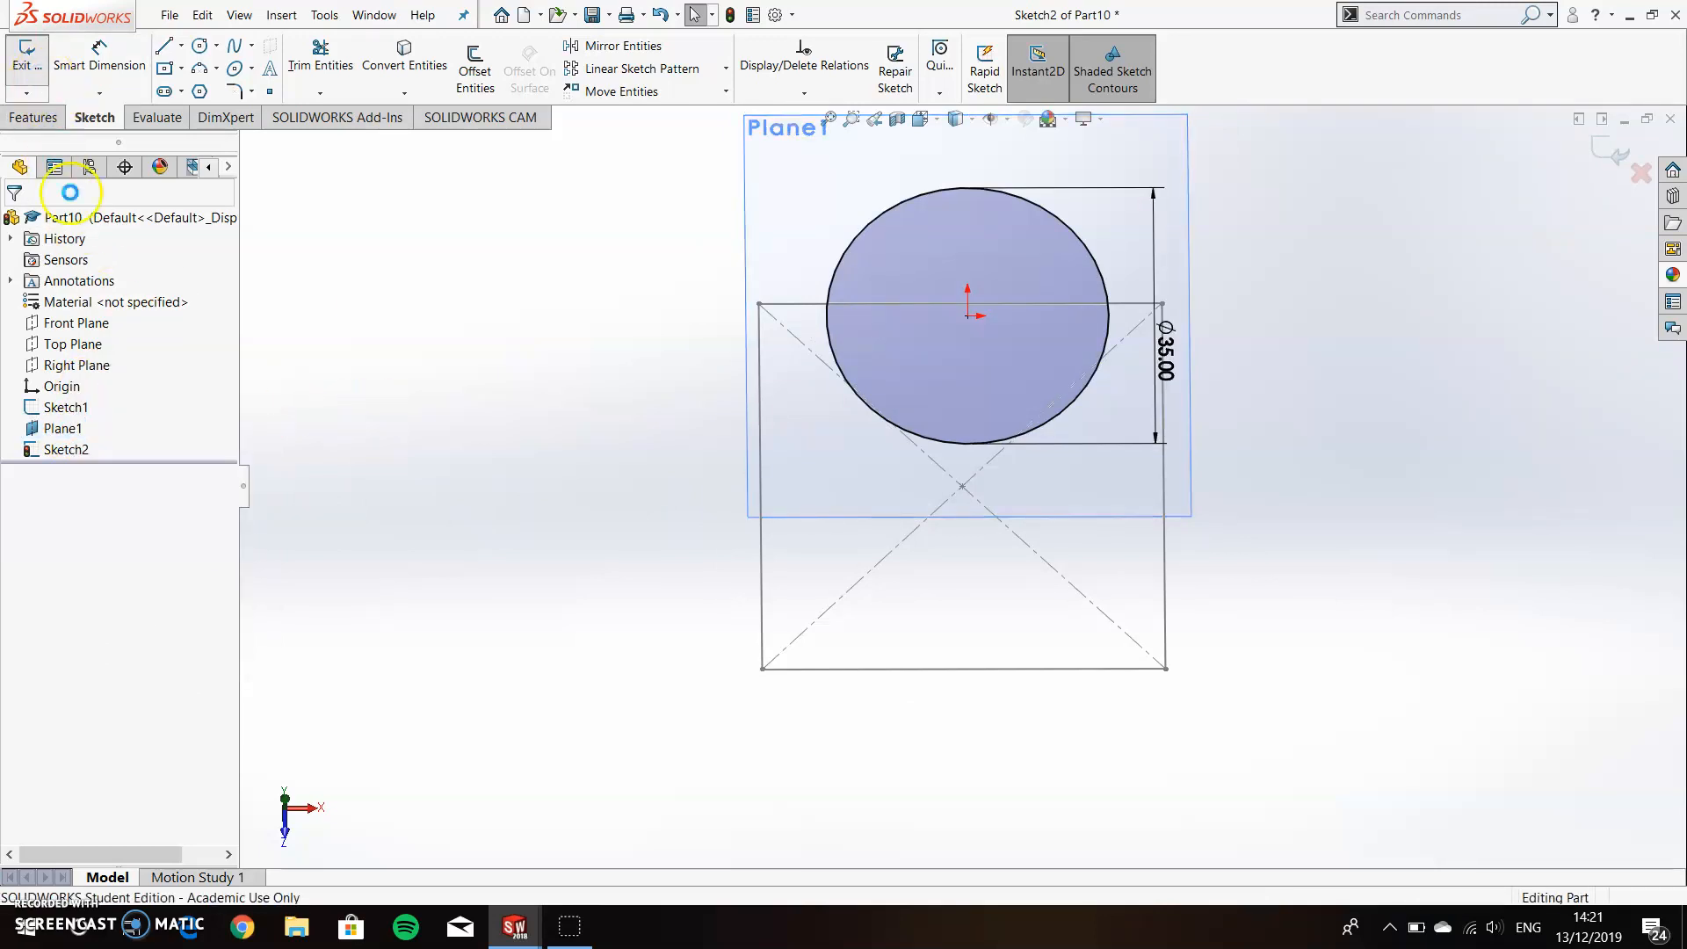
right_click(69, 427)
click(110, 404)
middle_drag(518, 479, 913, 380)
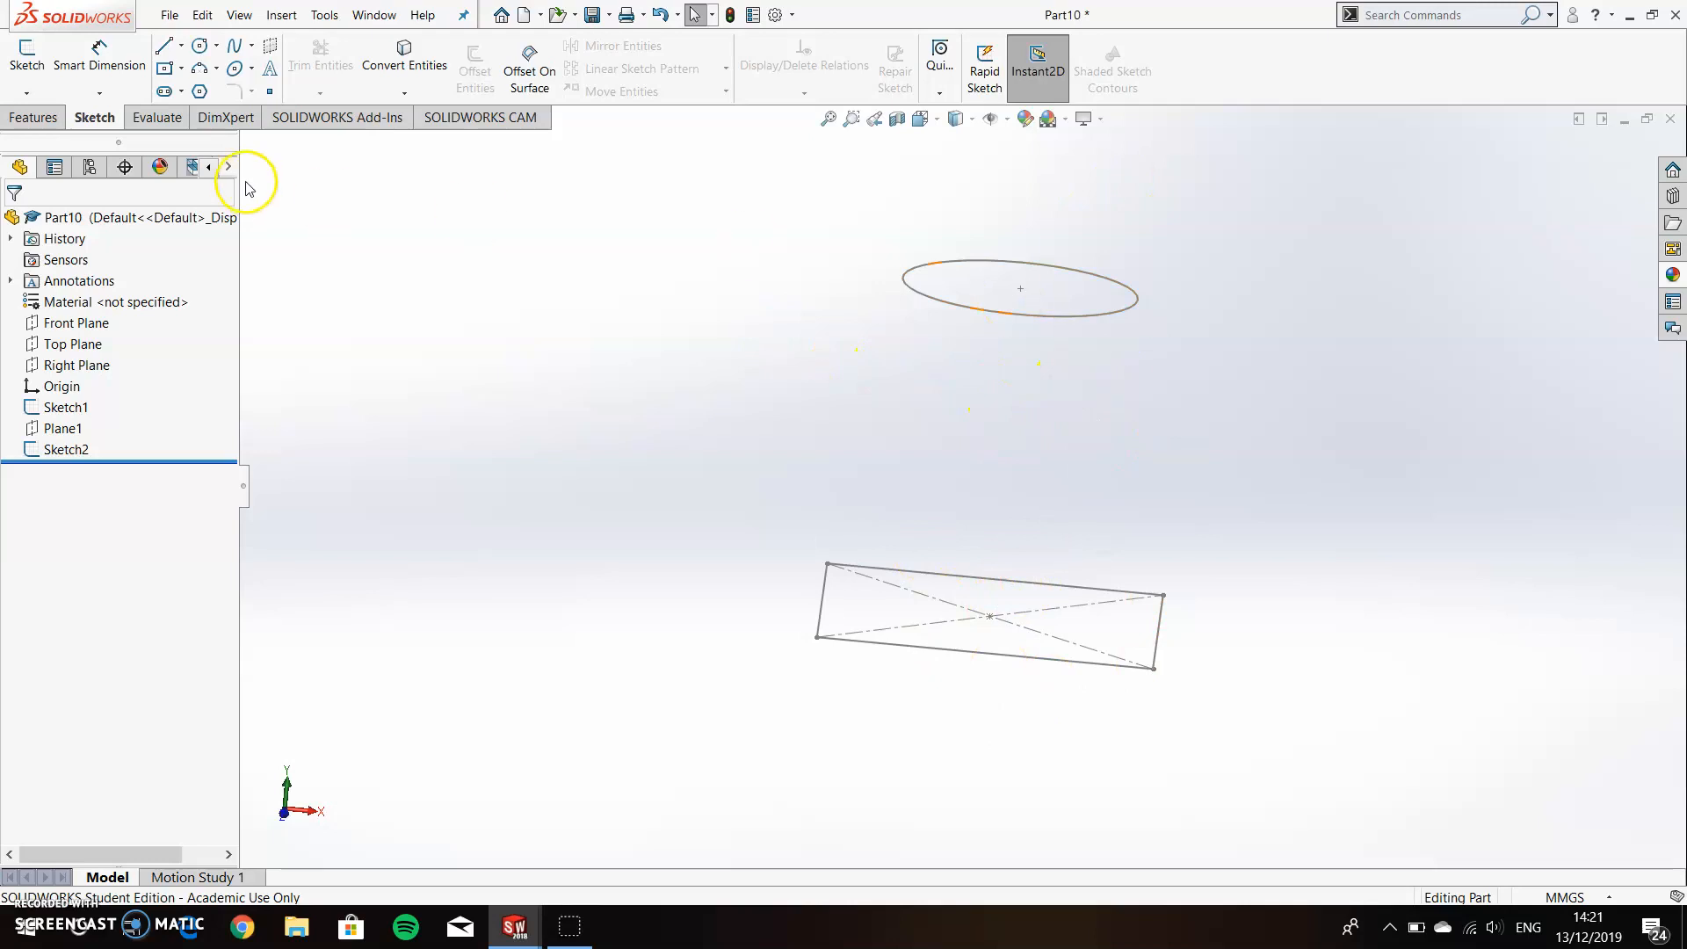
Create a lofted boss using the square base sketch and the circle sketch as profiles.
click(44, 117)
click(164, 74)
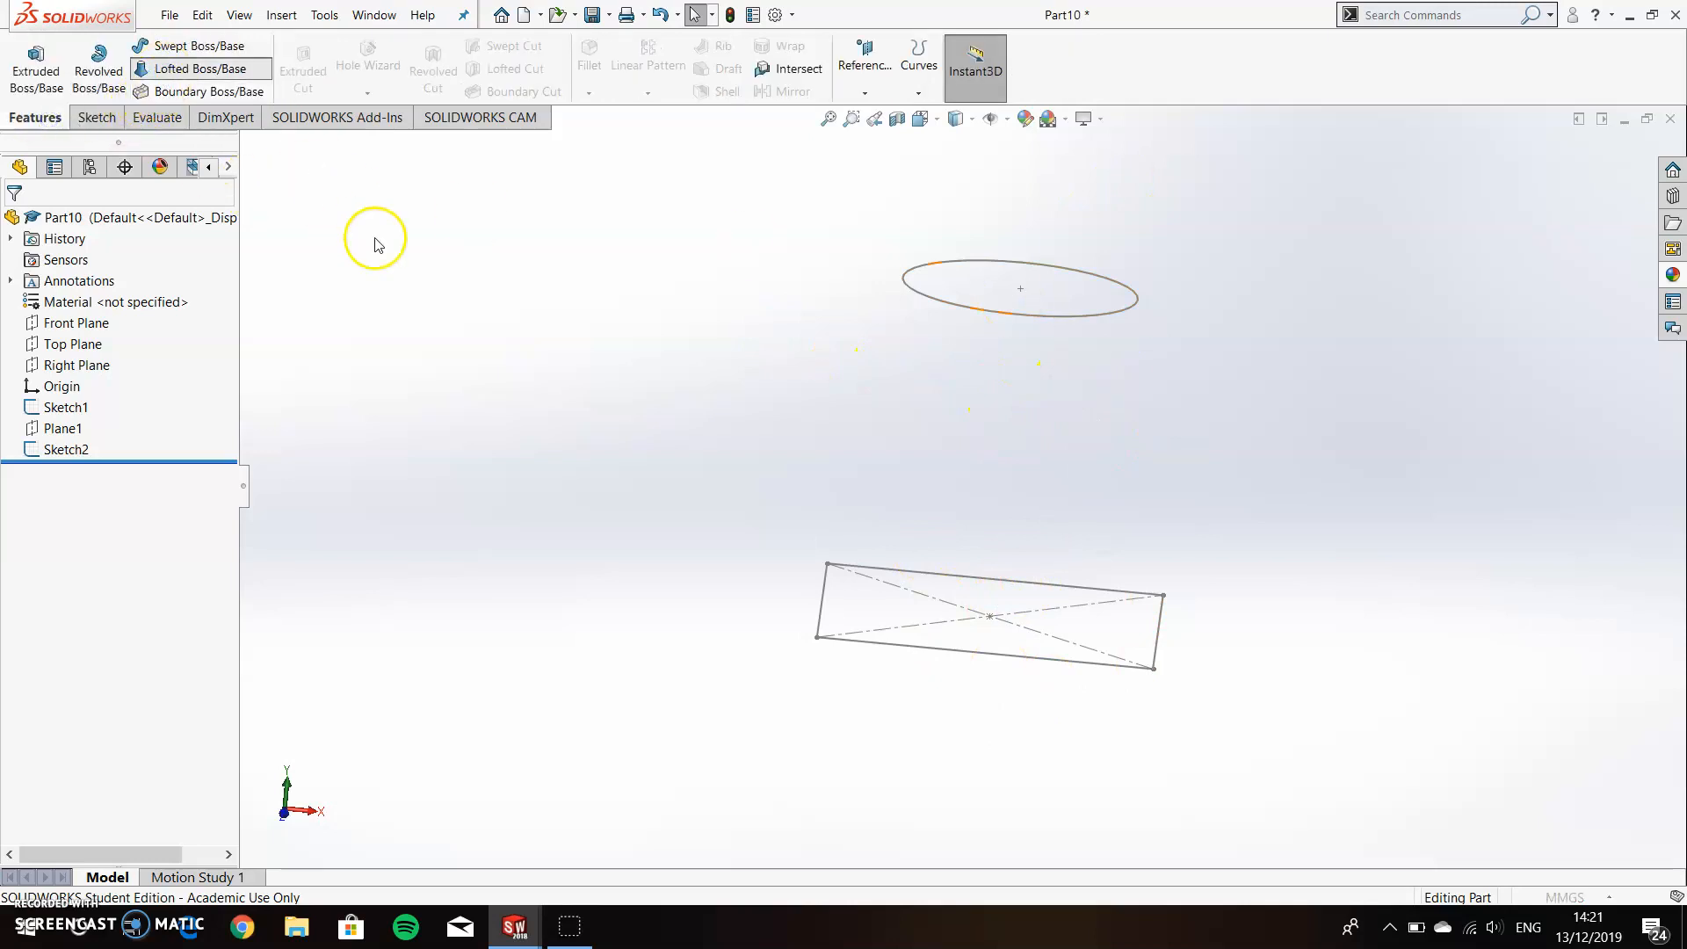
click(932, 654)
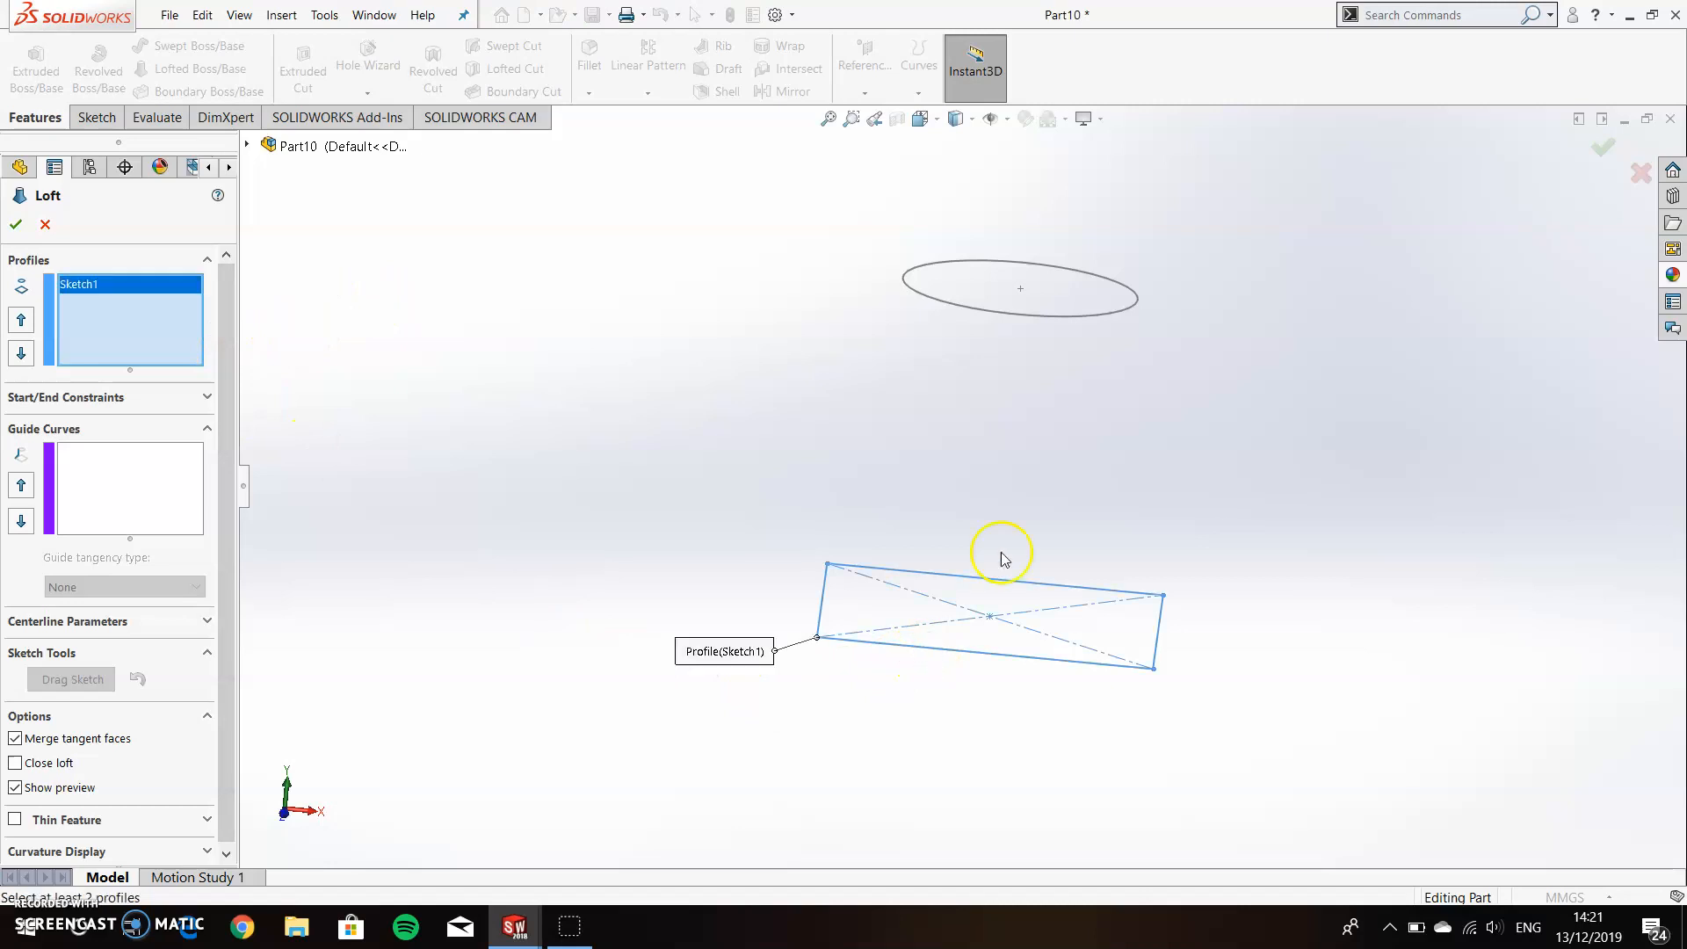
click(1045, 314)
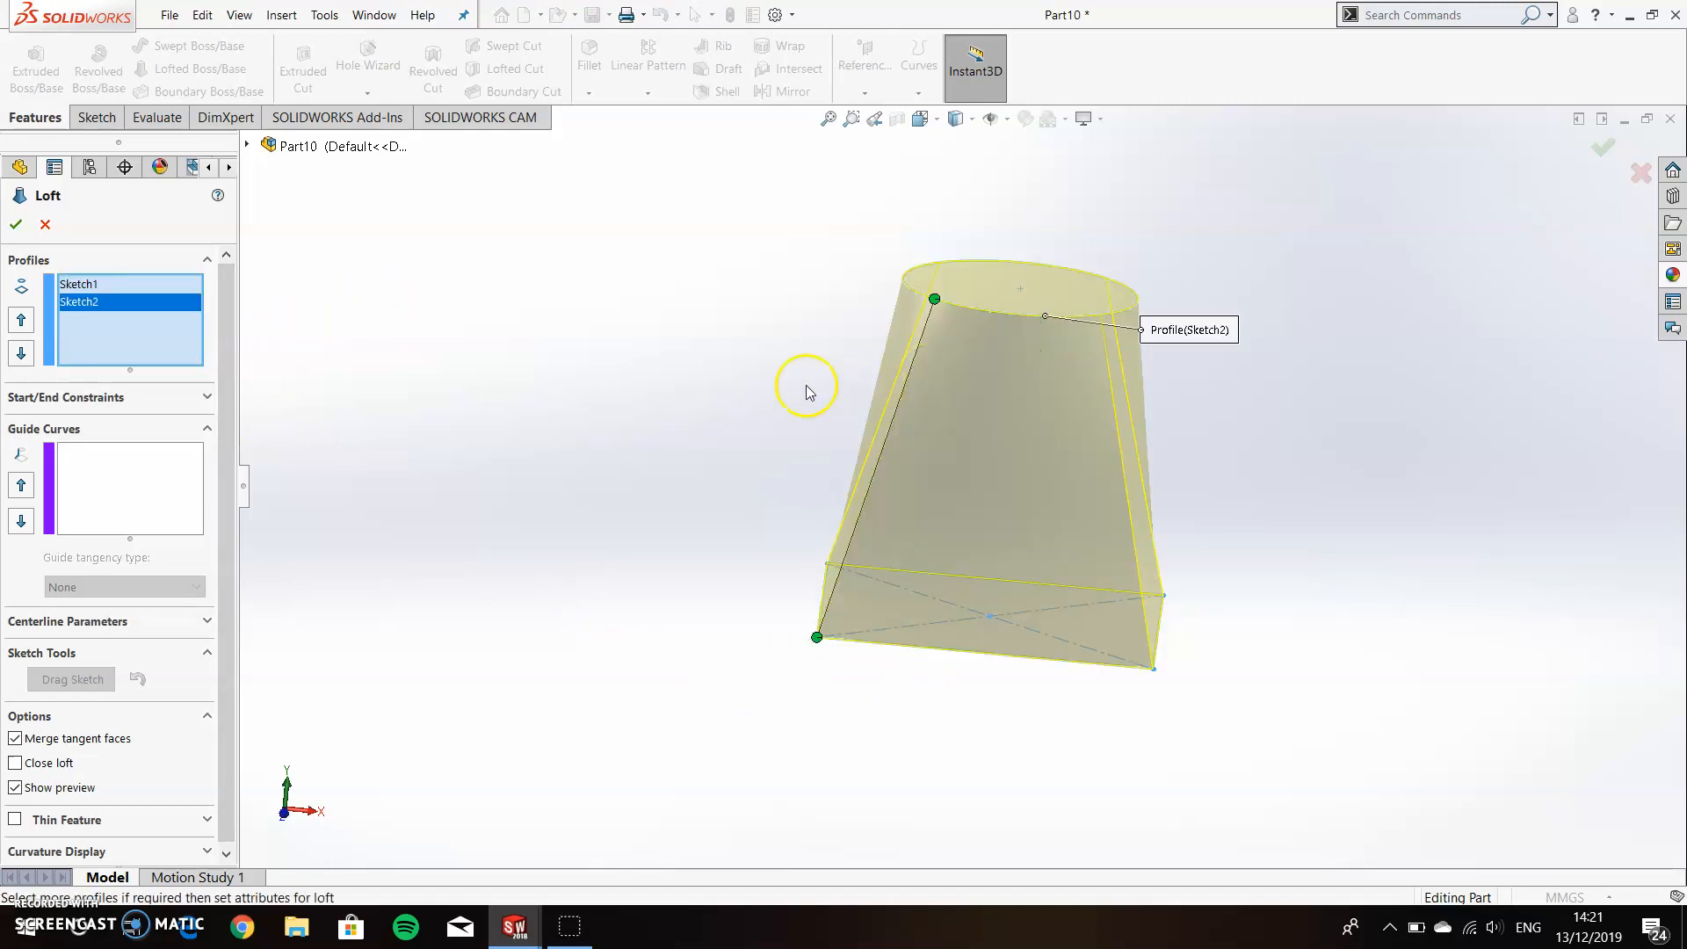
click(17, 226)
middle_drag(812, 387, 1271, 499)
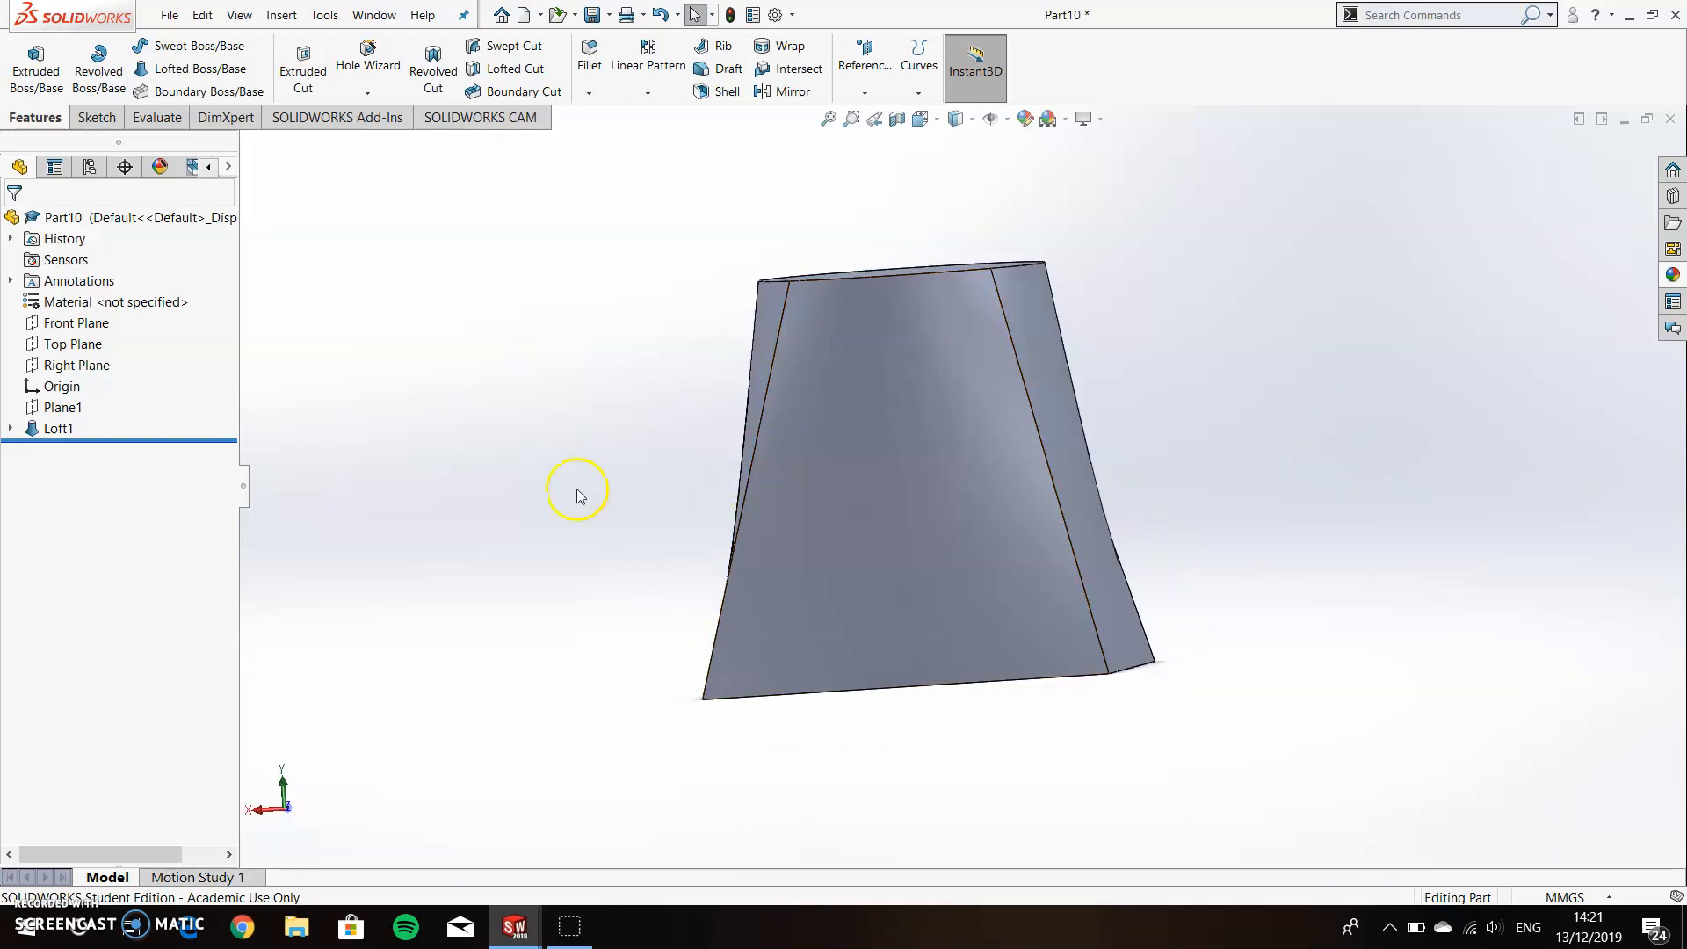
Edit the loft and twist it by moving its connector point around the circle profile.
right_click(61, 429)
click(77, 381)
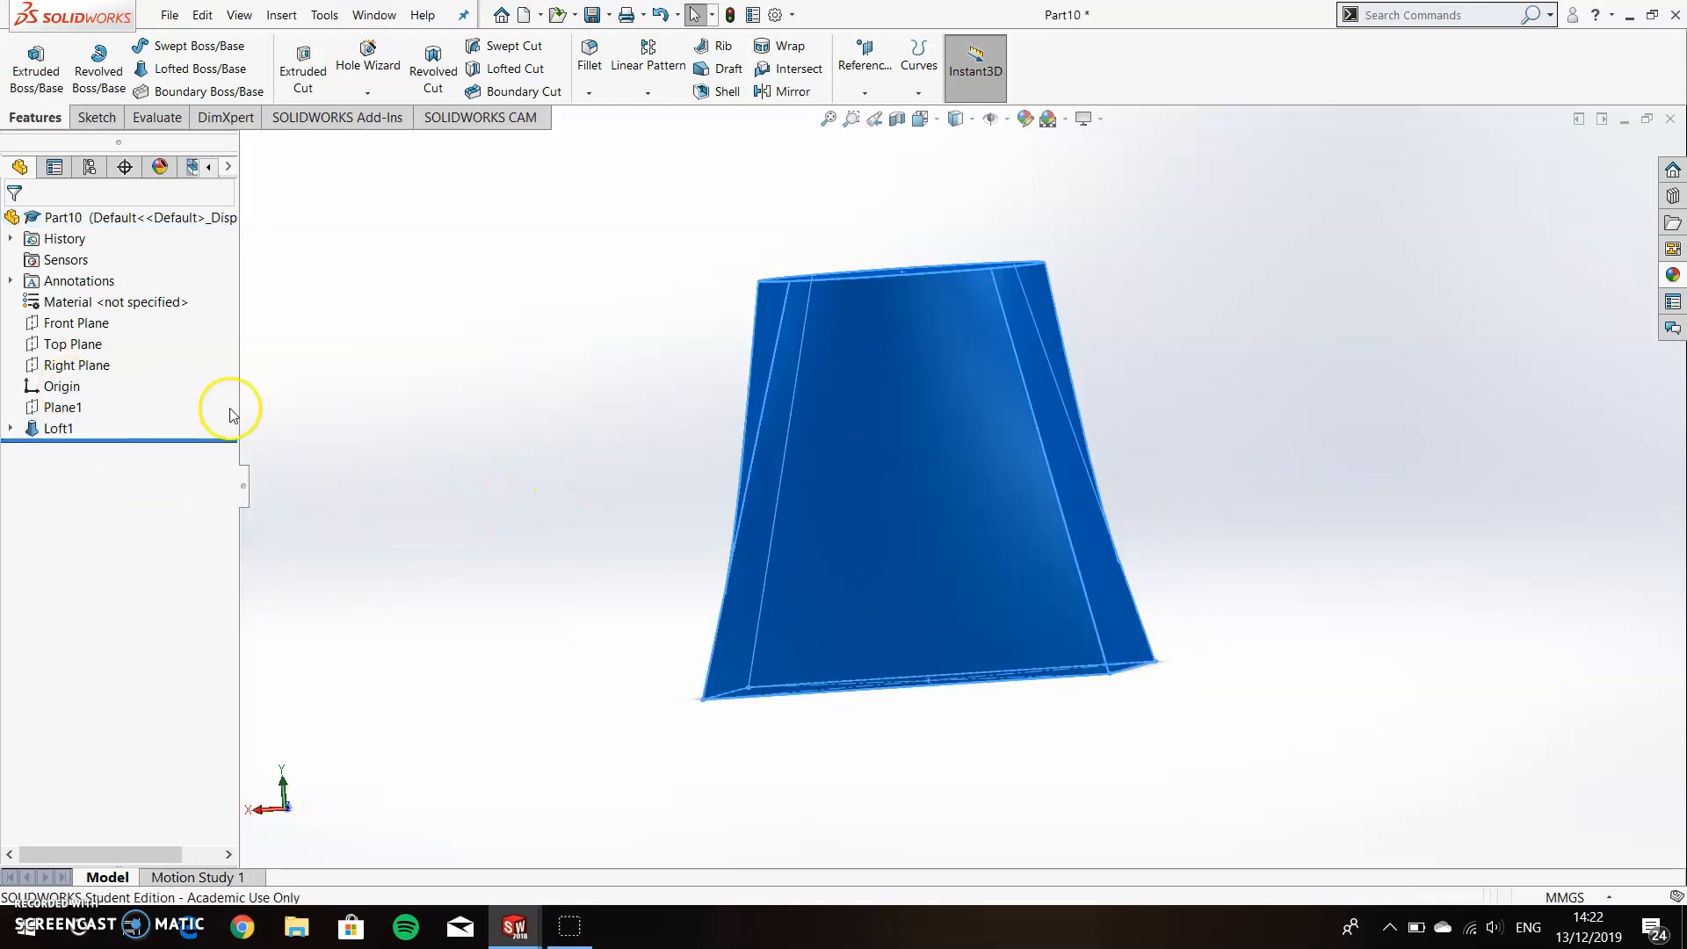
middle_drag(608, 475, 962, 505)
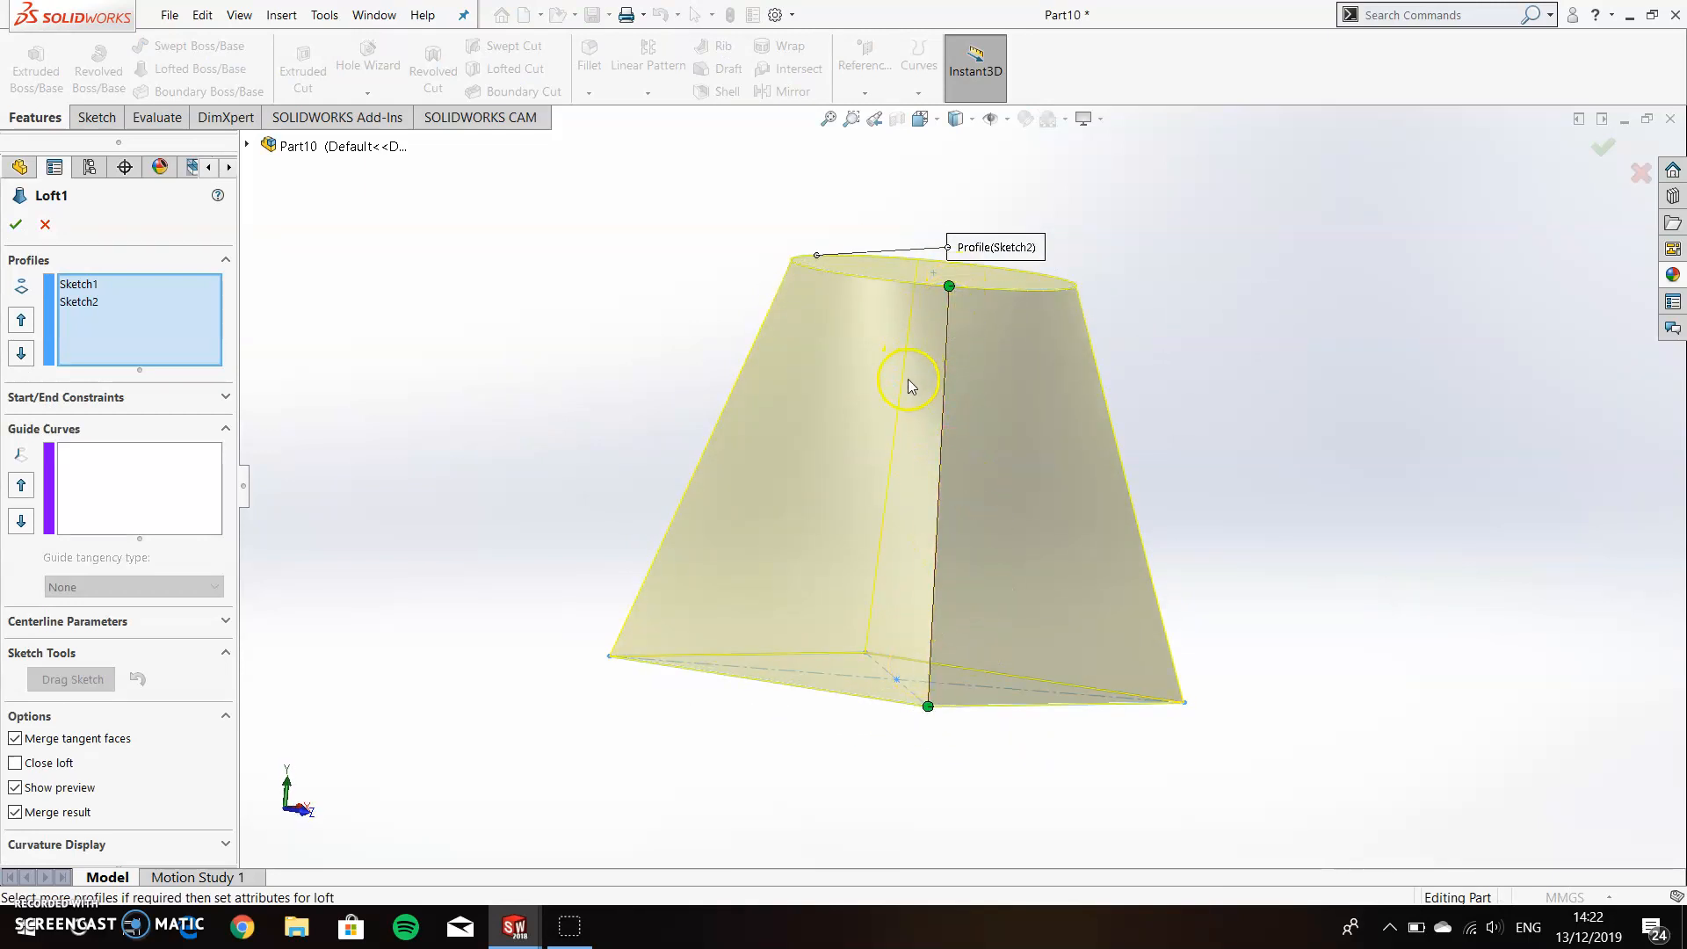
middle_drag(911, 389, 894, 484)
drag(932, 368, 955, 369)
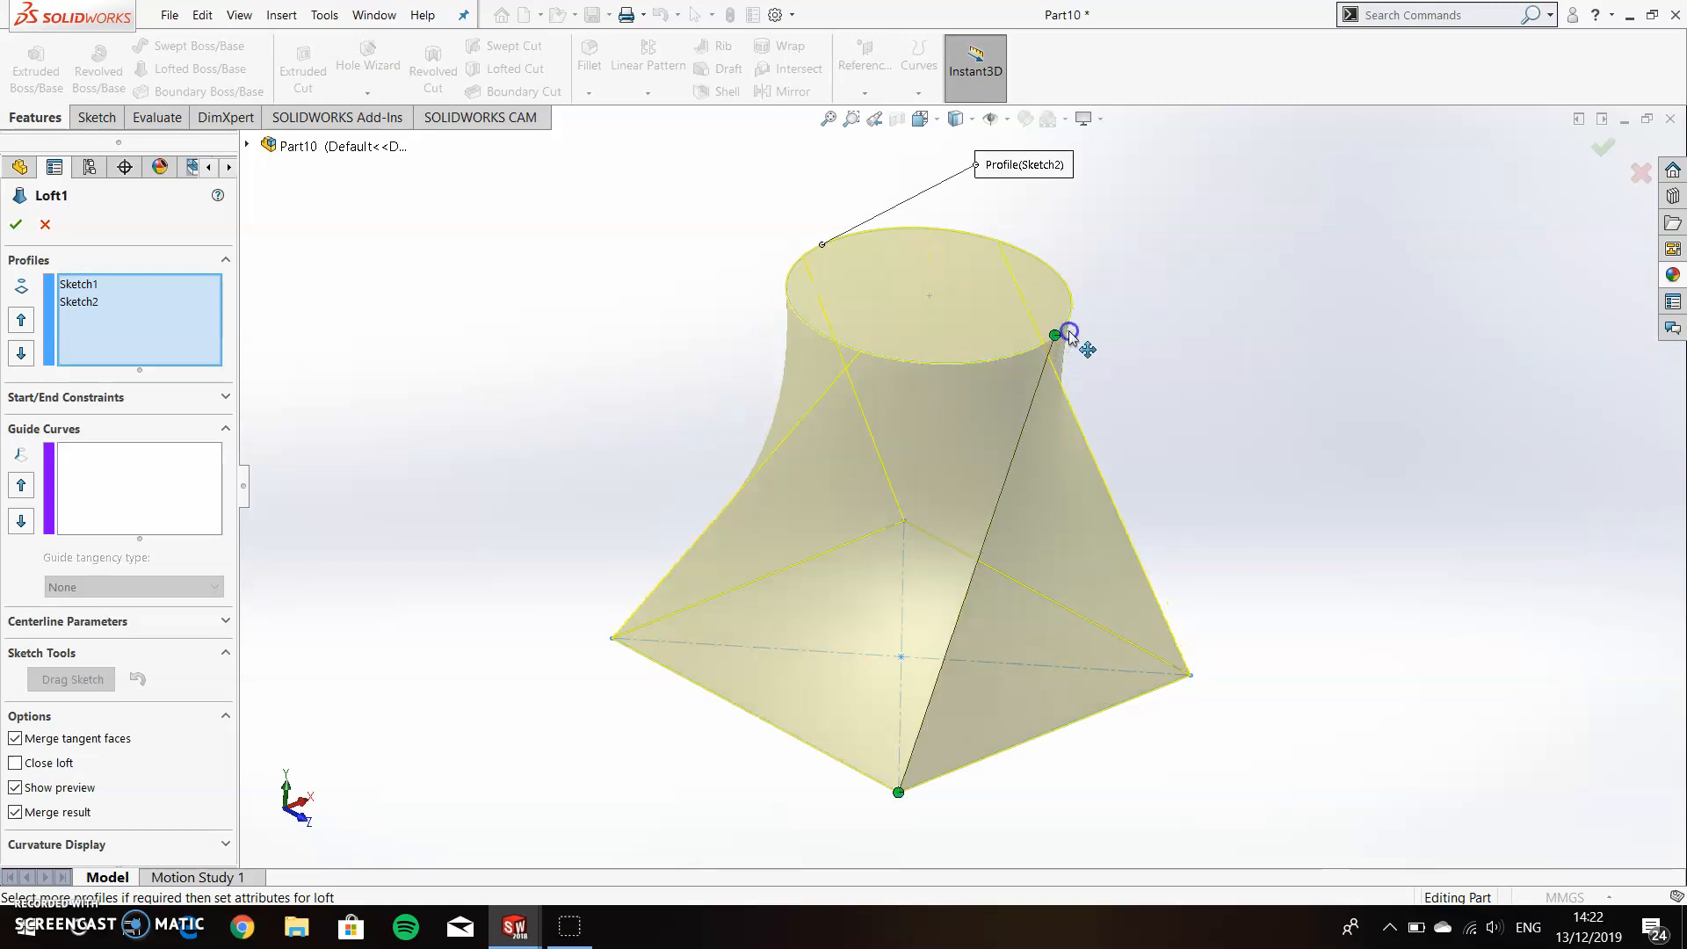
middle_drag(1111, 421, 896, 471)
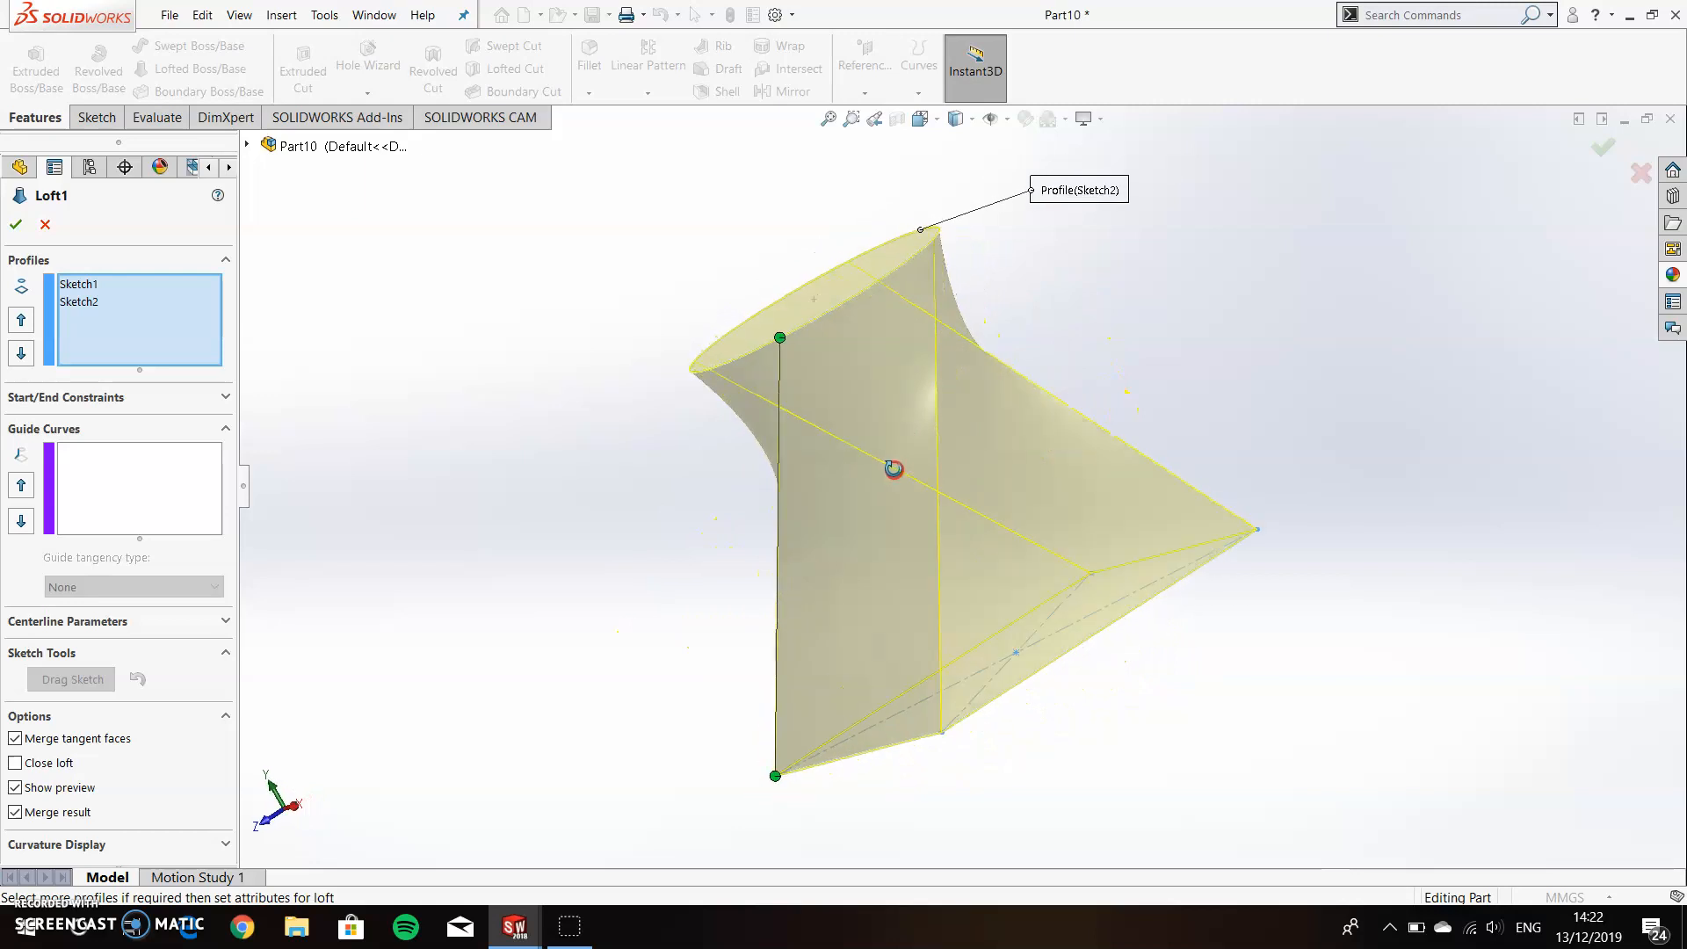
middle_drag(833, 319, 941, 388)
Show all connectors between the square and the circle, inspect the twisted loft and accept the edit.
right_click(962, 299)
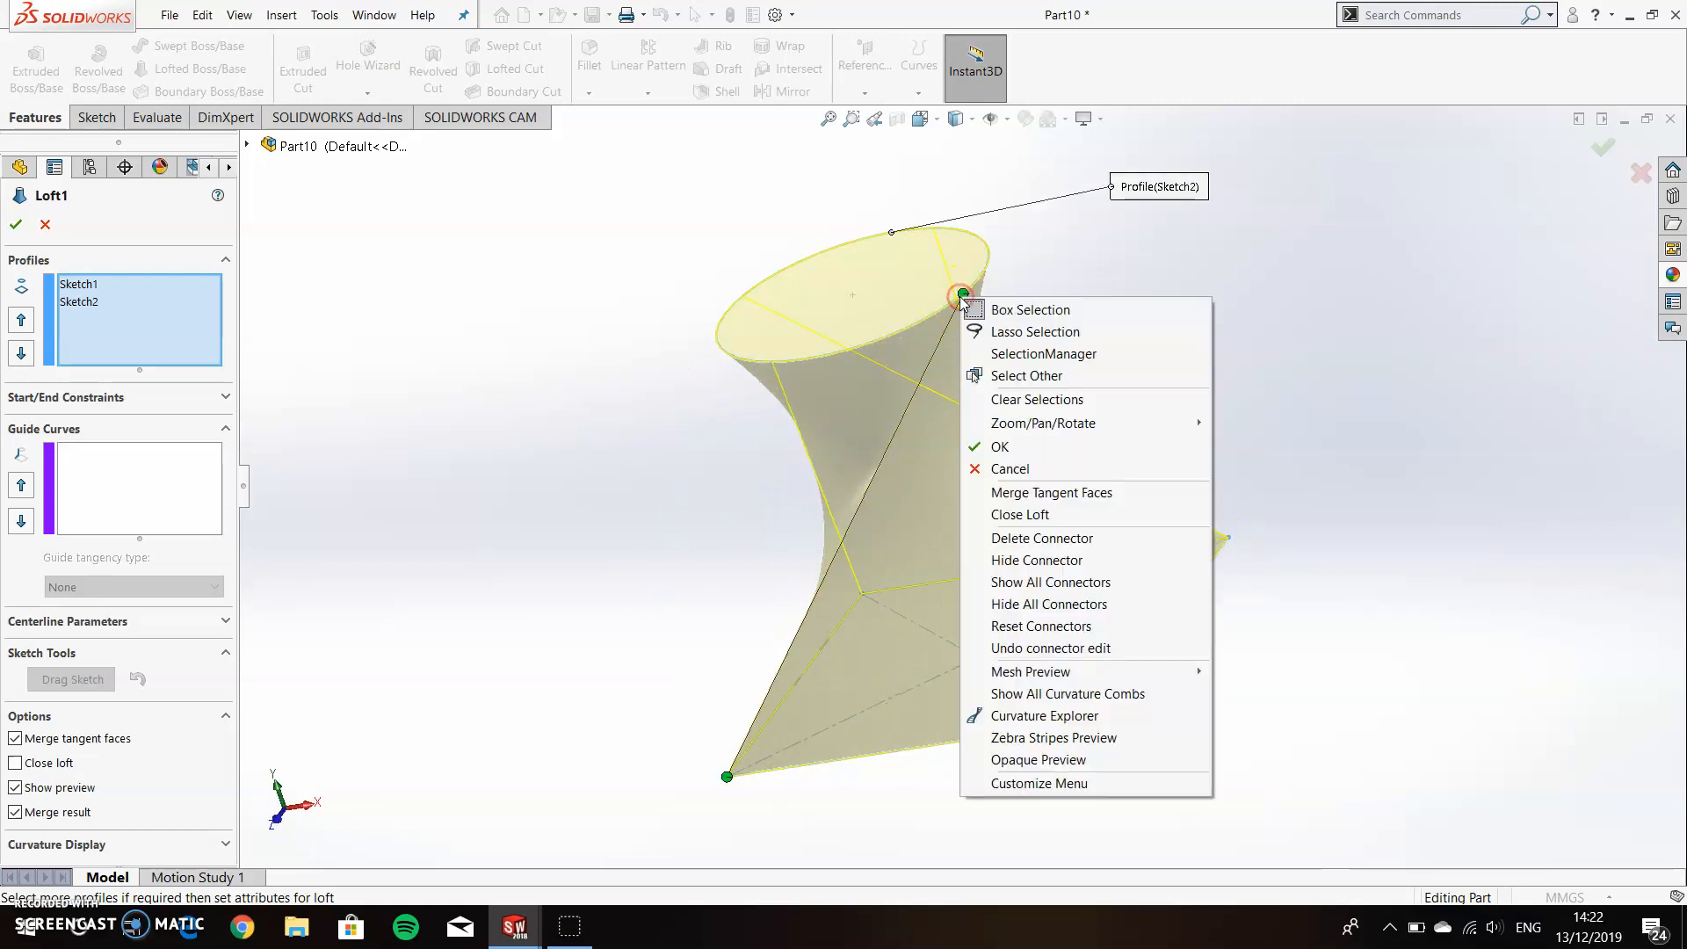
click(1049, 581)
middle_drag(1217, 453, 1175, 428)
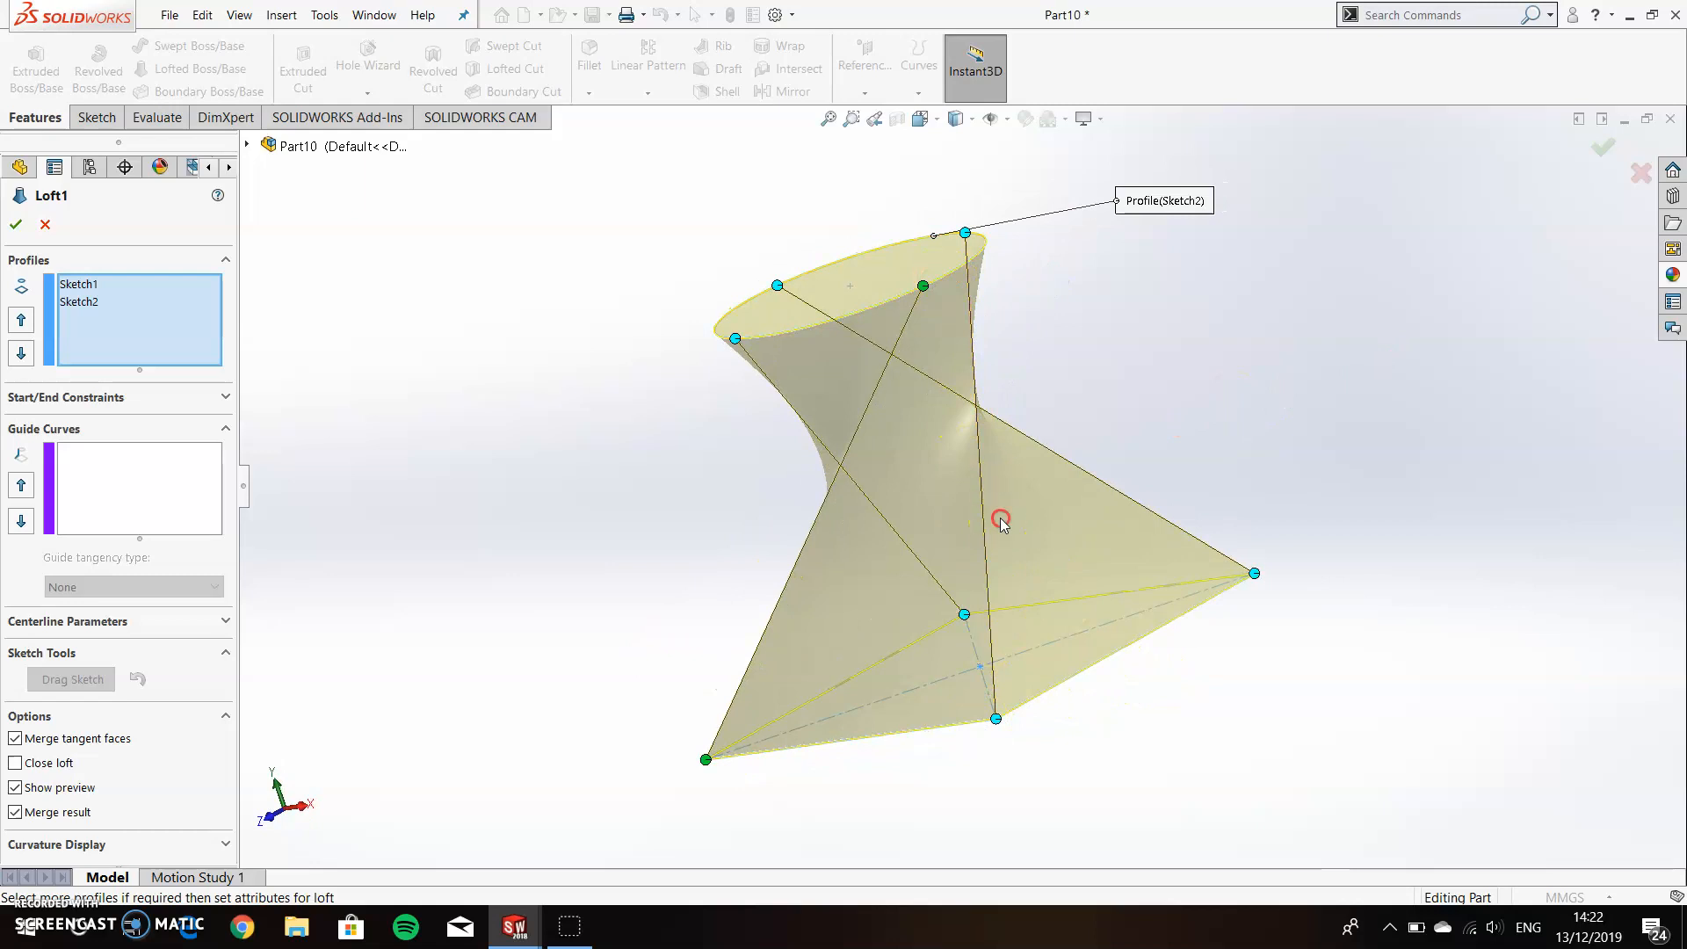
middle_drag(1002, 524, 1133, 665)
middle_drag(995, 593, 929, 493)
middle_drag(894, 323, 836, 340)
click(15, 224)
middle_drag(701, 382, 209, 603)
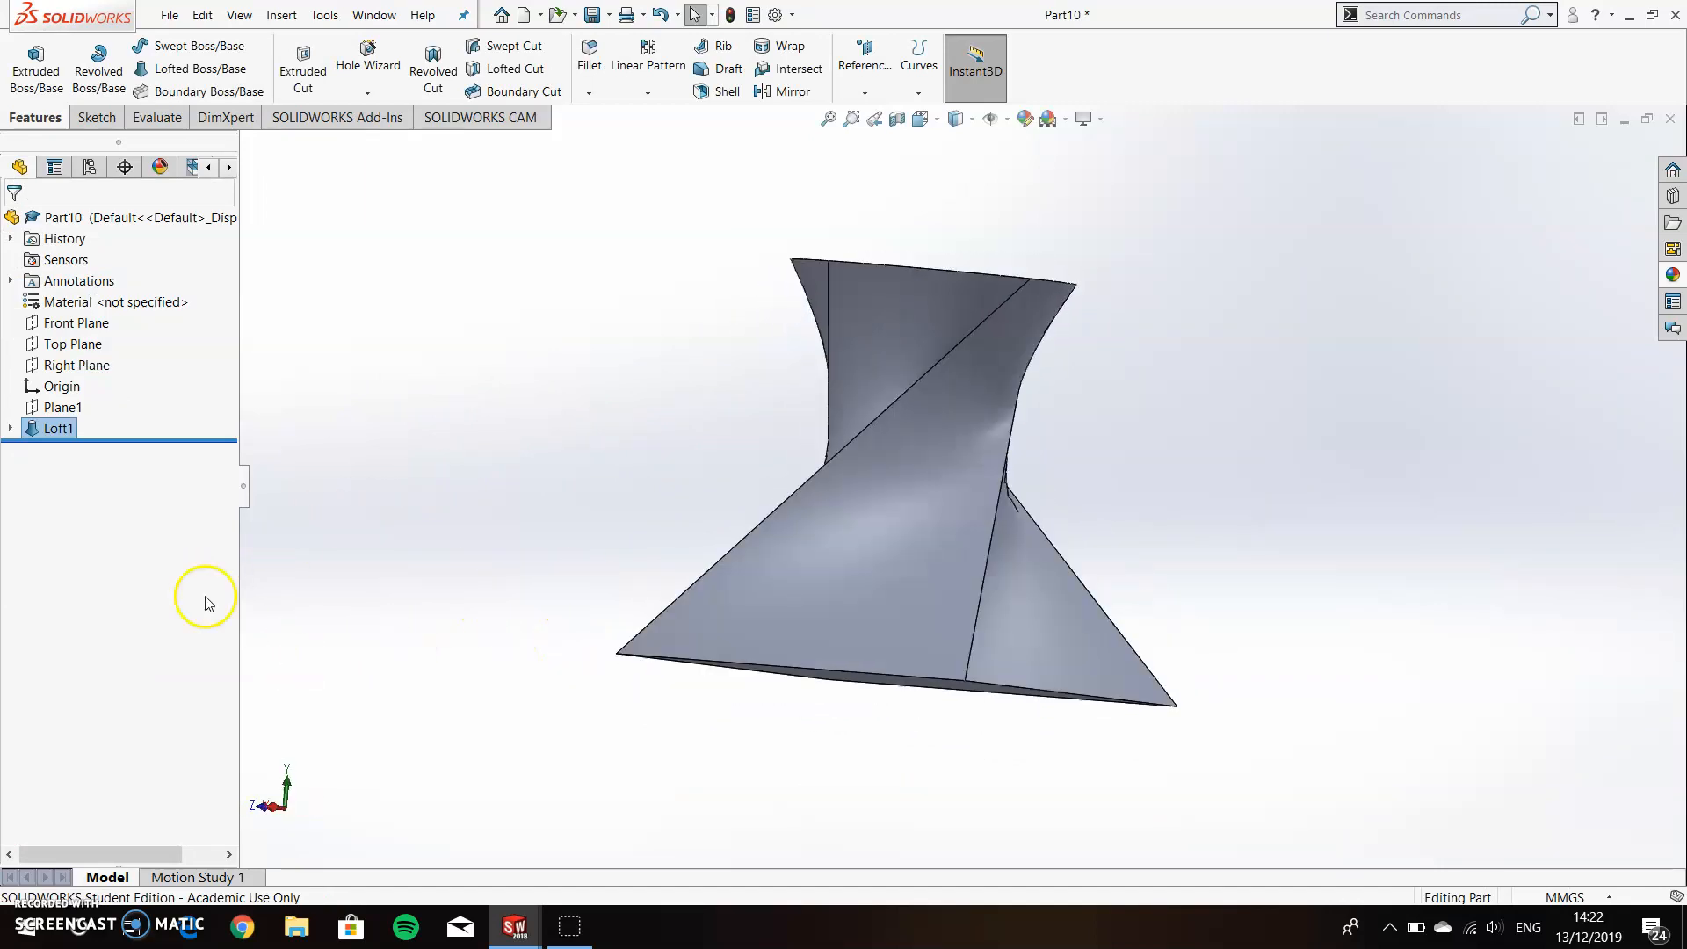
Delete the loft feature, keeping the square and circle sketches.
right_click(58, 428)
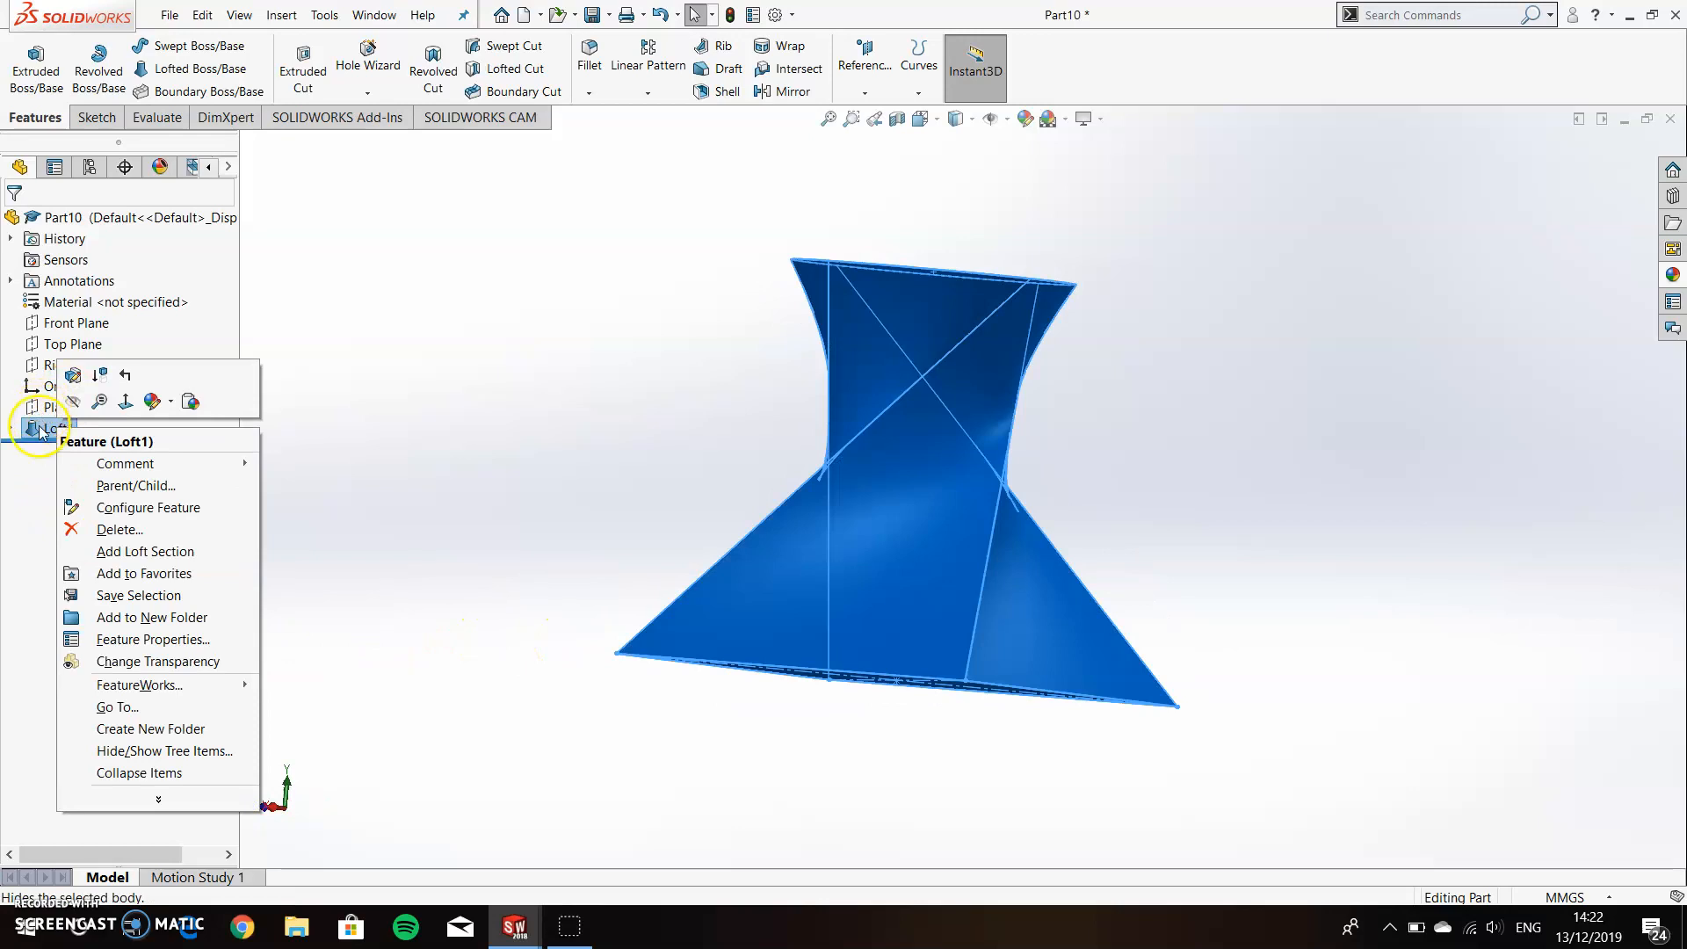
click(115, 529)
click(945, 231)
mouse_move(779, 354)
middle_down()
mouse_move(703, 384)
mouse_move(609, 388)
mouse_move(1008, 427)
mouse_move(1088, 489)
mouse_move(1073, 527)
mouse_move(497, 704)
mouse_move(835, 606)
mouse_move(820, 557)
mouse_move(723, 571)
mouse_move(655, 644)
mouse_move(907, 524)
mouse_move(1110, 572)
mouse_move(1272, 510)
middle_up()
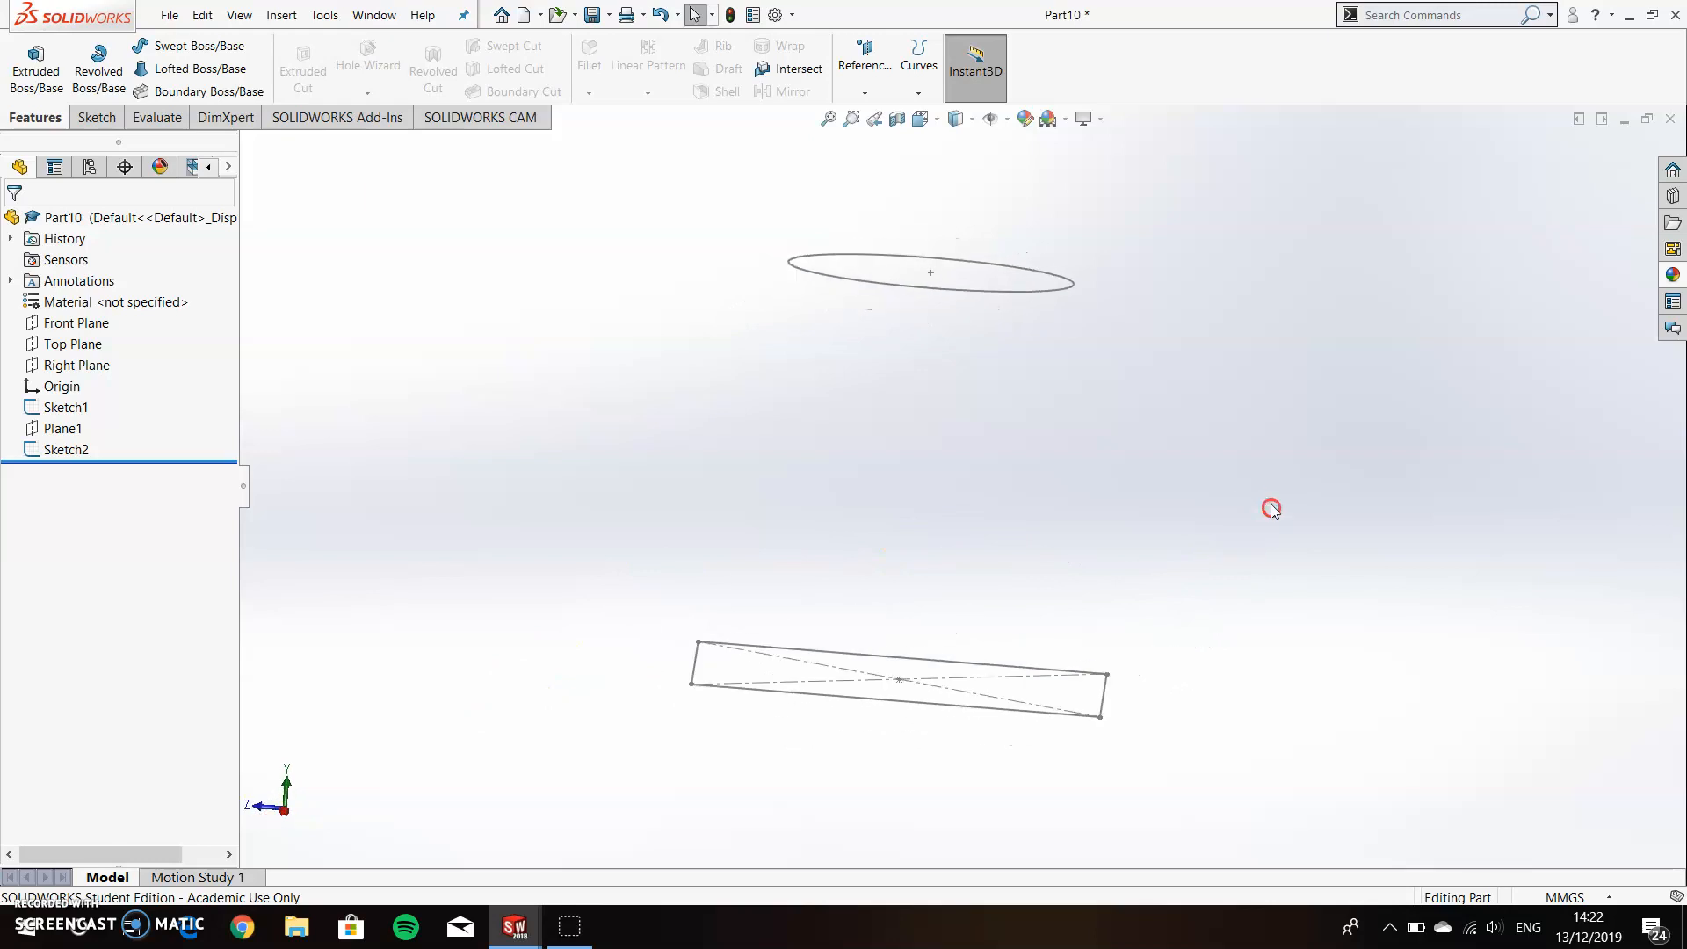
Start a sketch on the Front Plane and draw a vertical line about 10 mm long below the circle's right side.
right_click(54, 325)
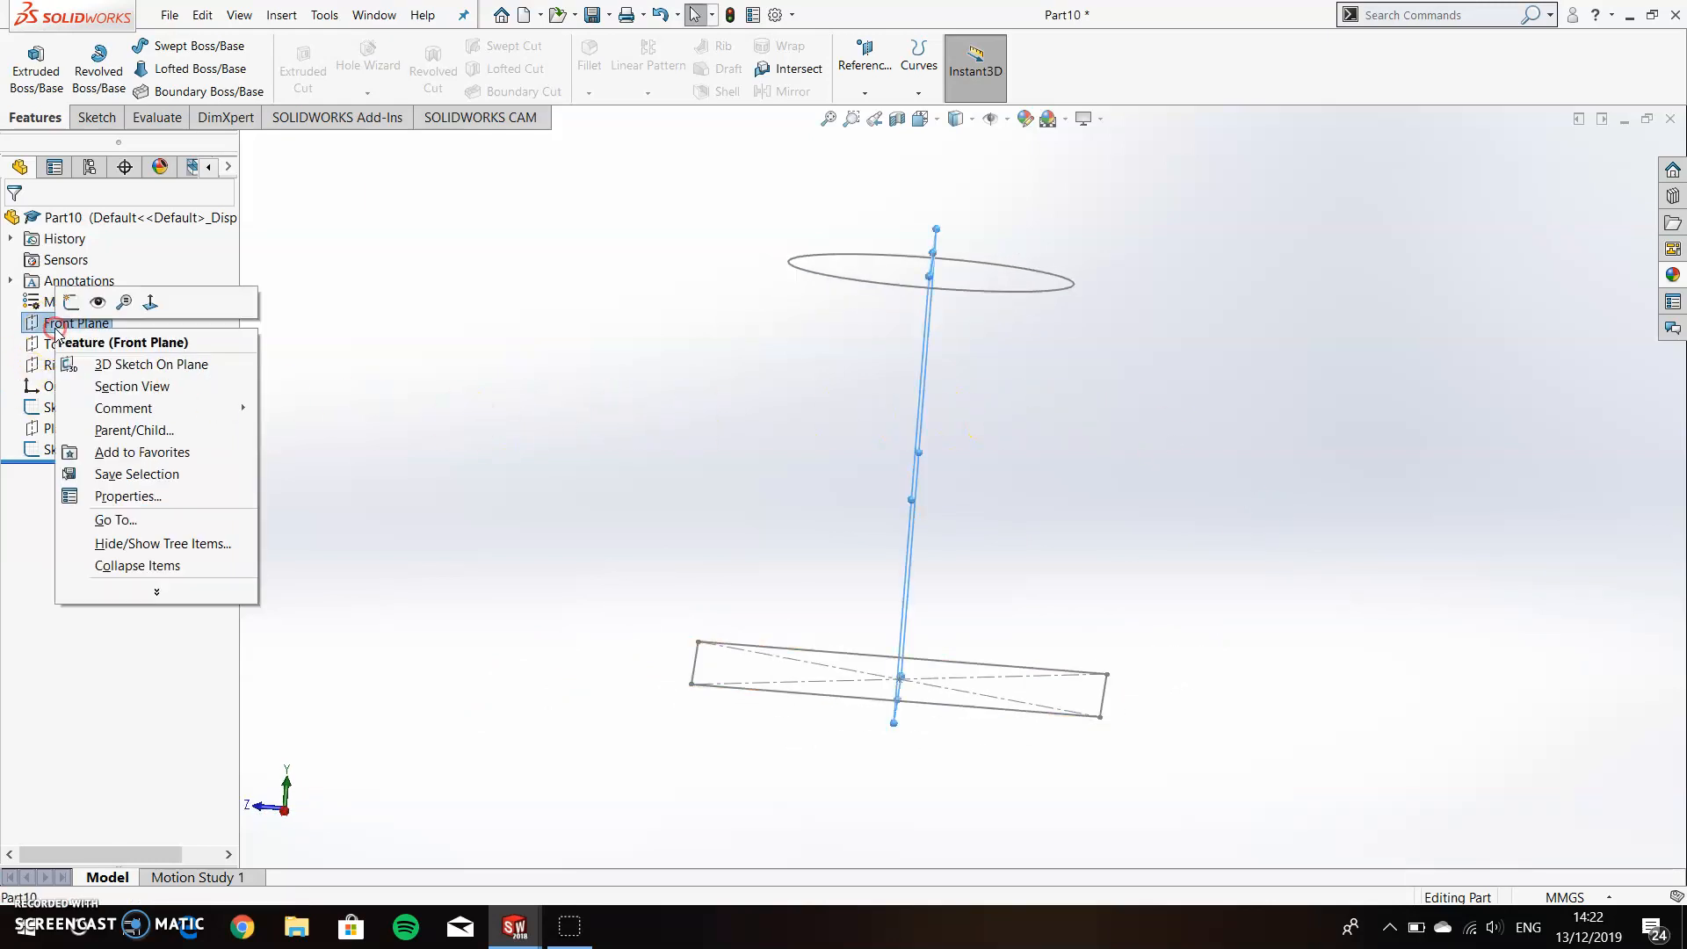
click(150, 301)
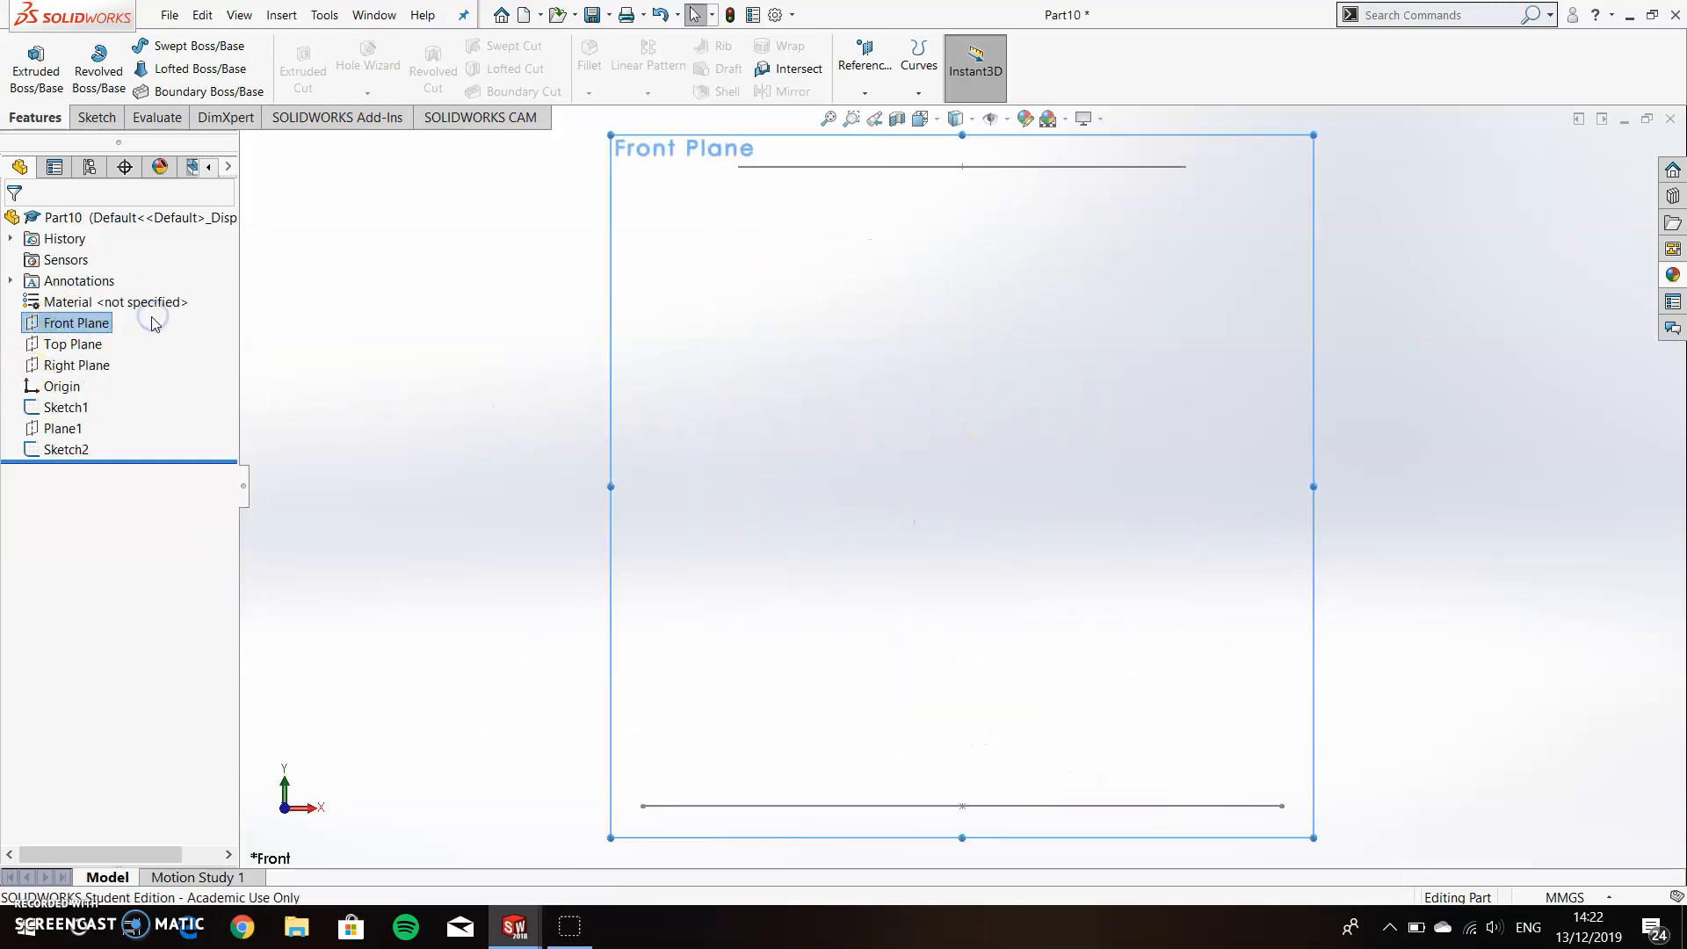
mouse_move(851, 367)
middle_down()
mouse_move(826, 370)
mouse_move(831, 356)
middle_up()
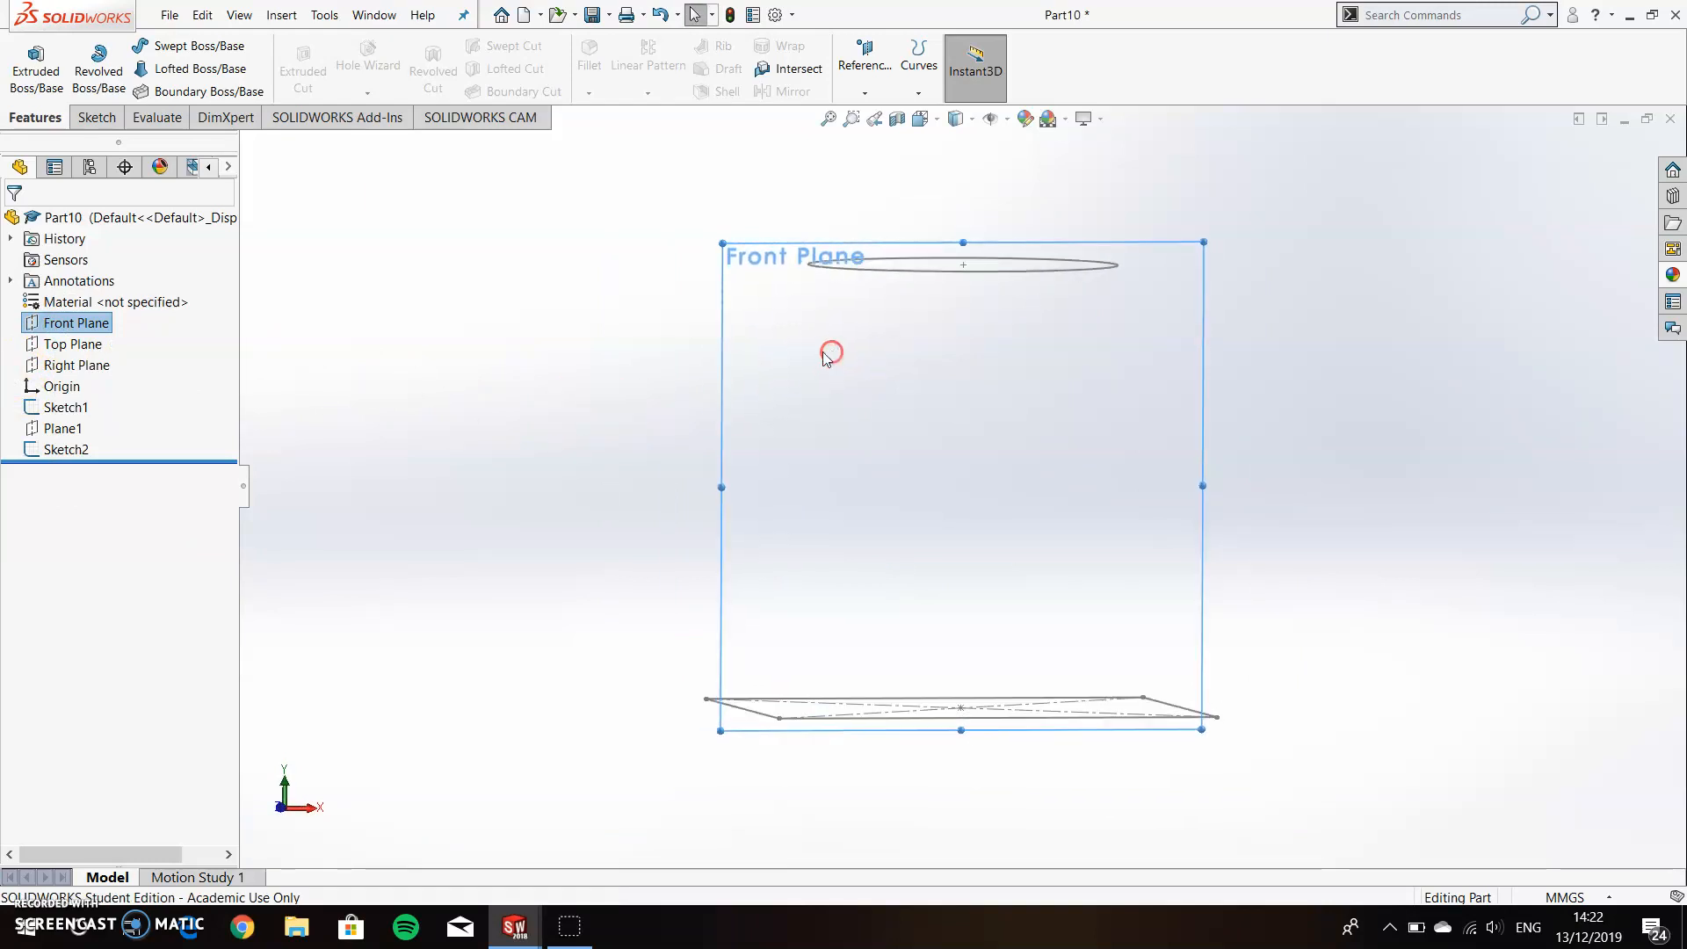
click(96, 118)
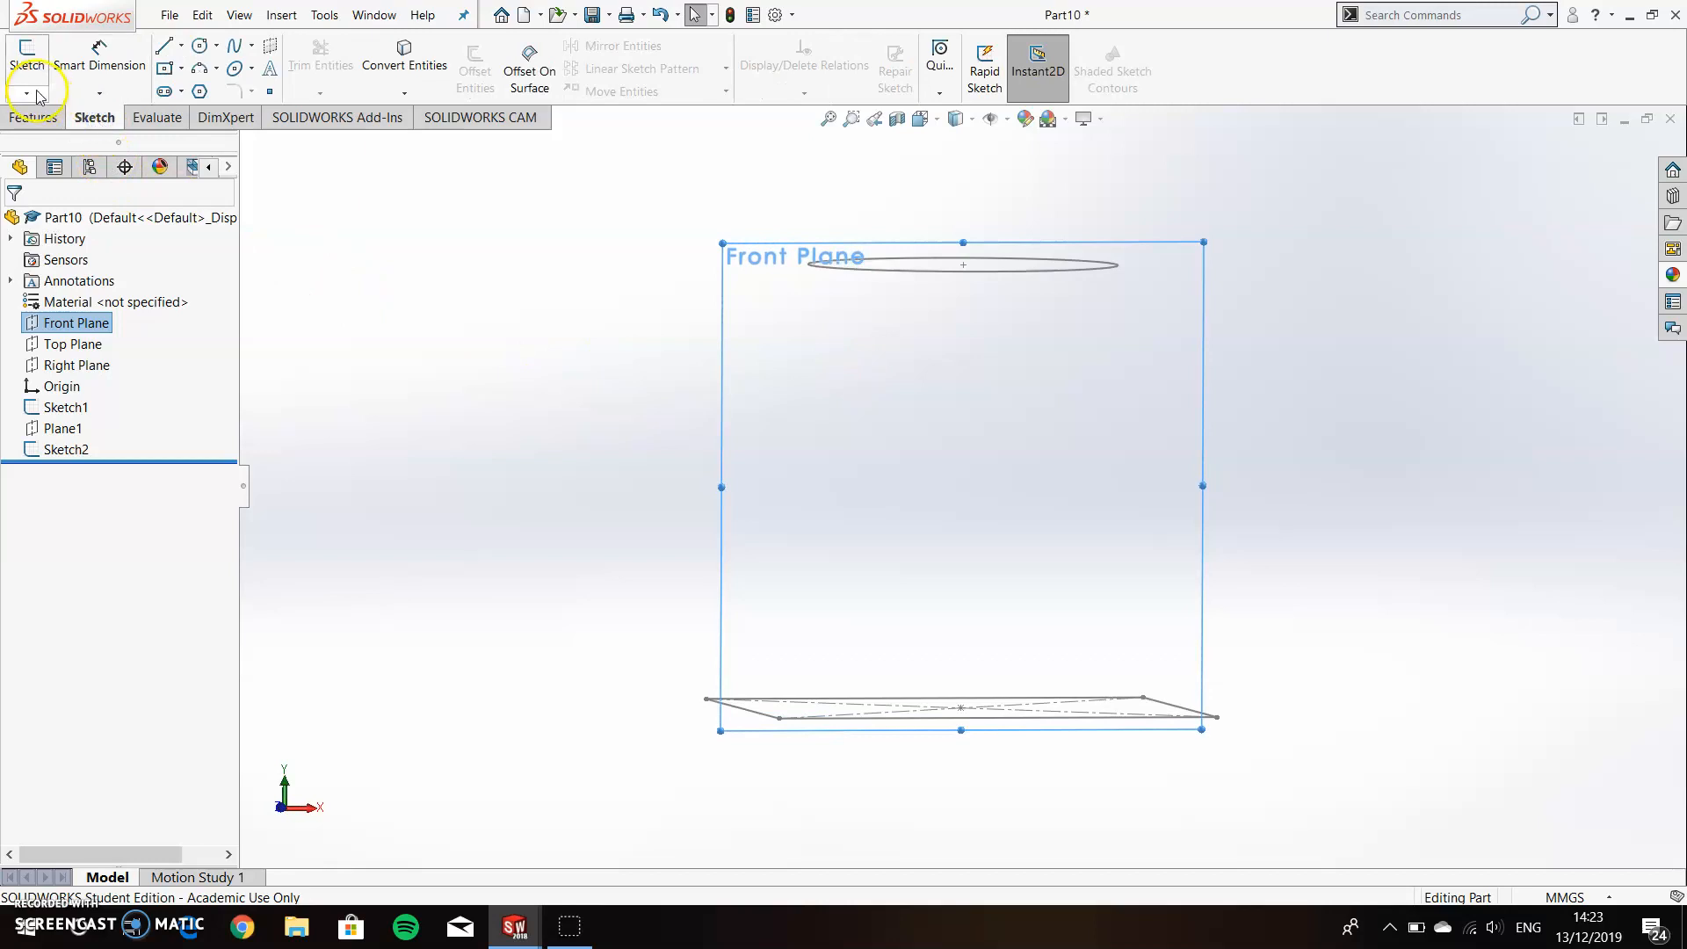
click(29, 77)
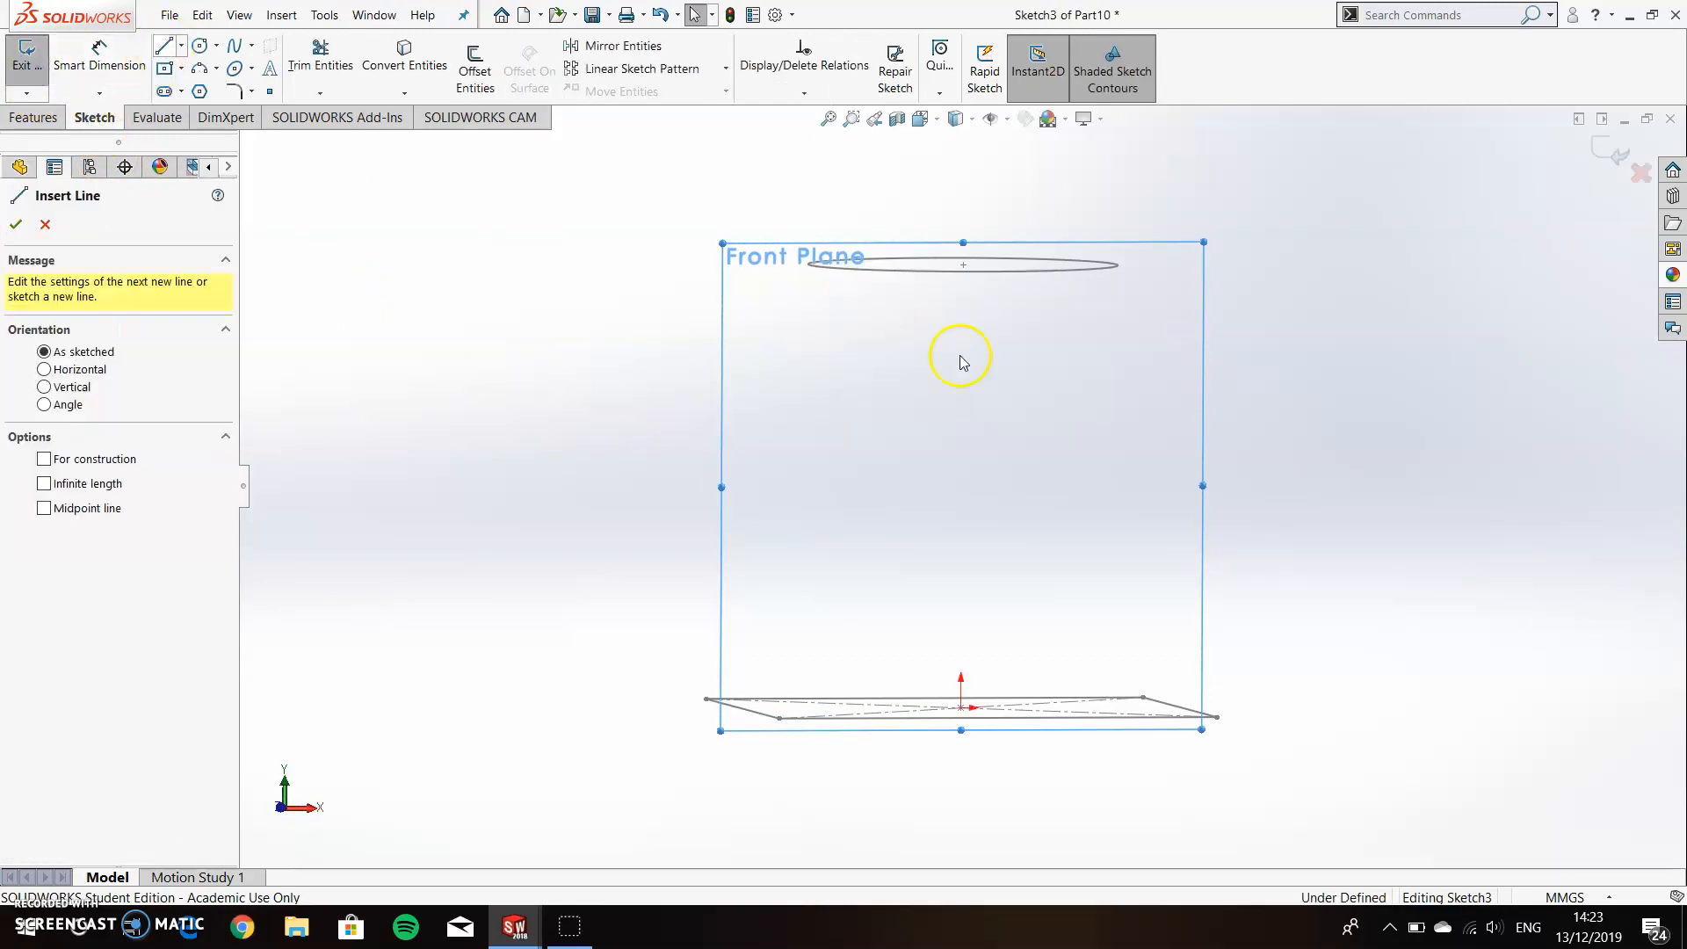
click(1149, 381)
click(1149, 470)
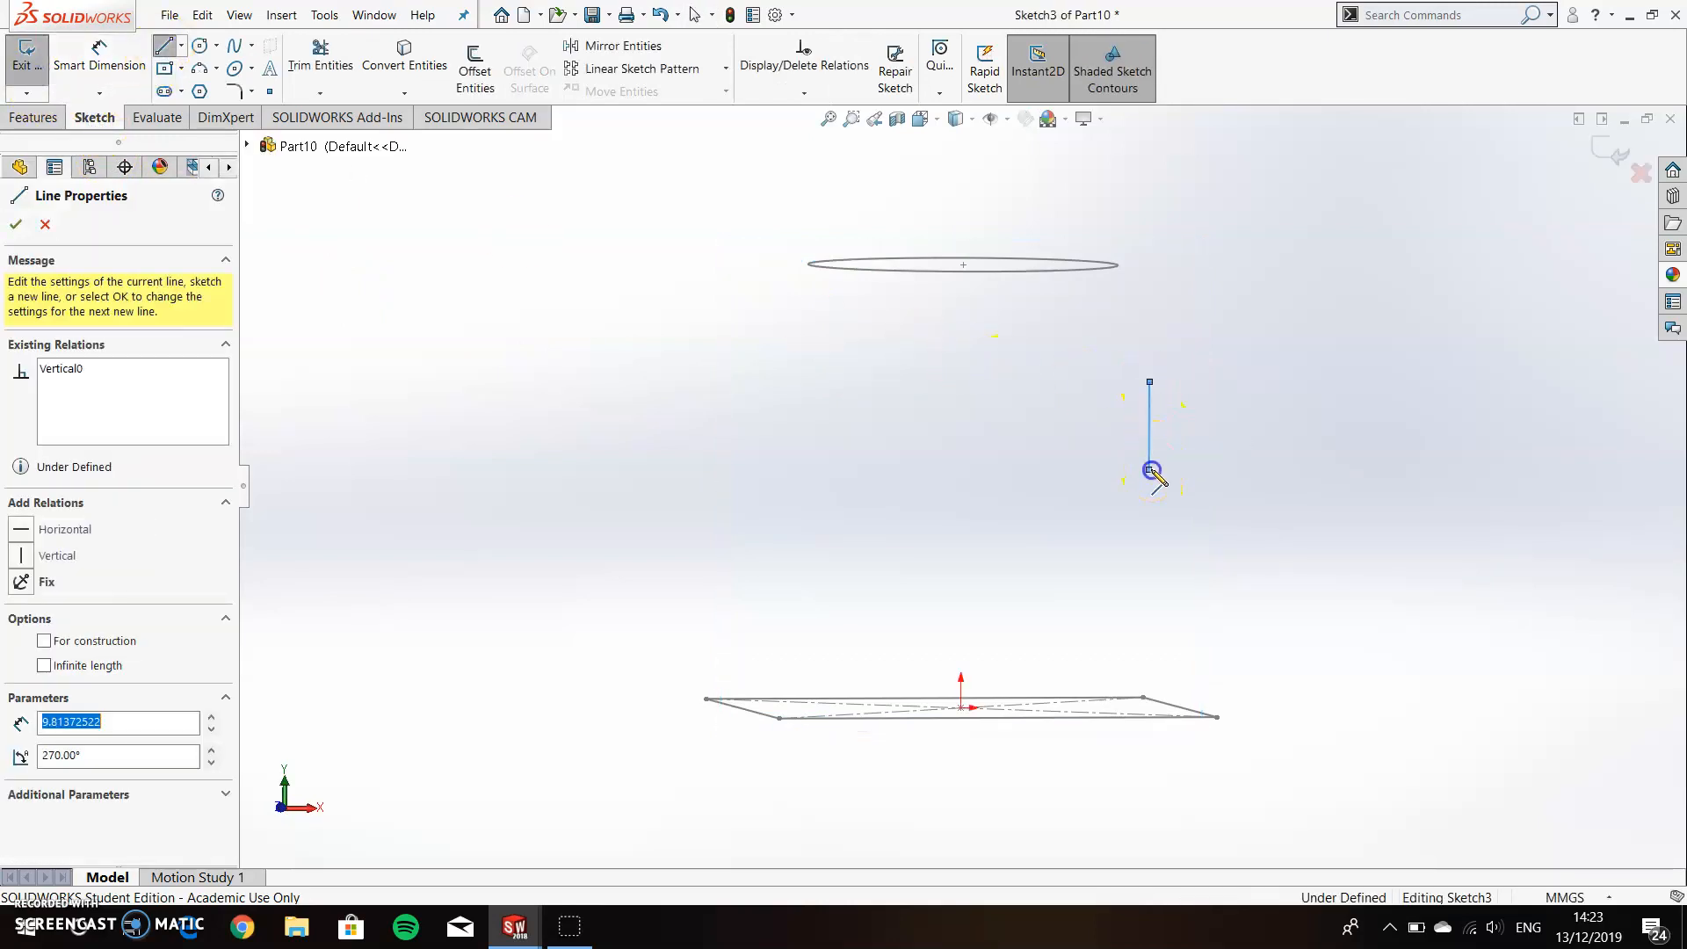
key(Escape)
Add a pierce relation between the vertical line's upper endpoint and the circle.
click(1149, 383)
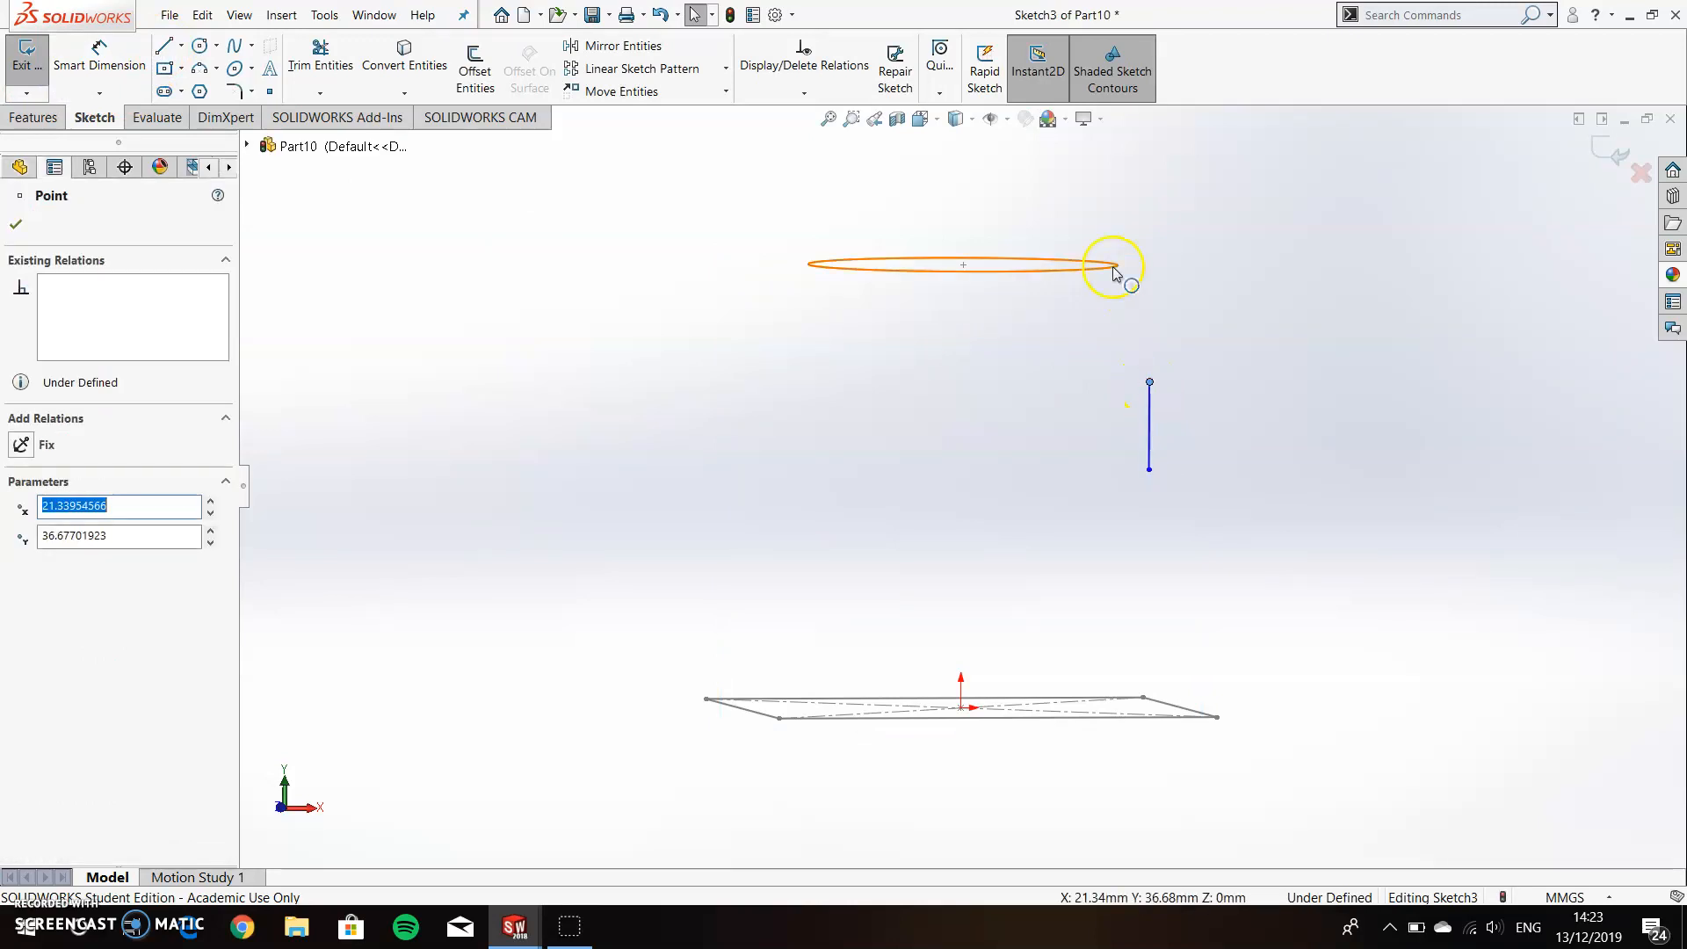
click(1188, 360)
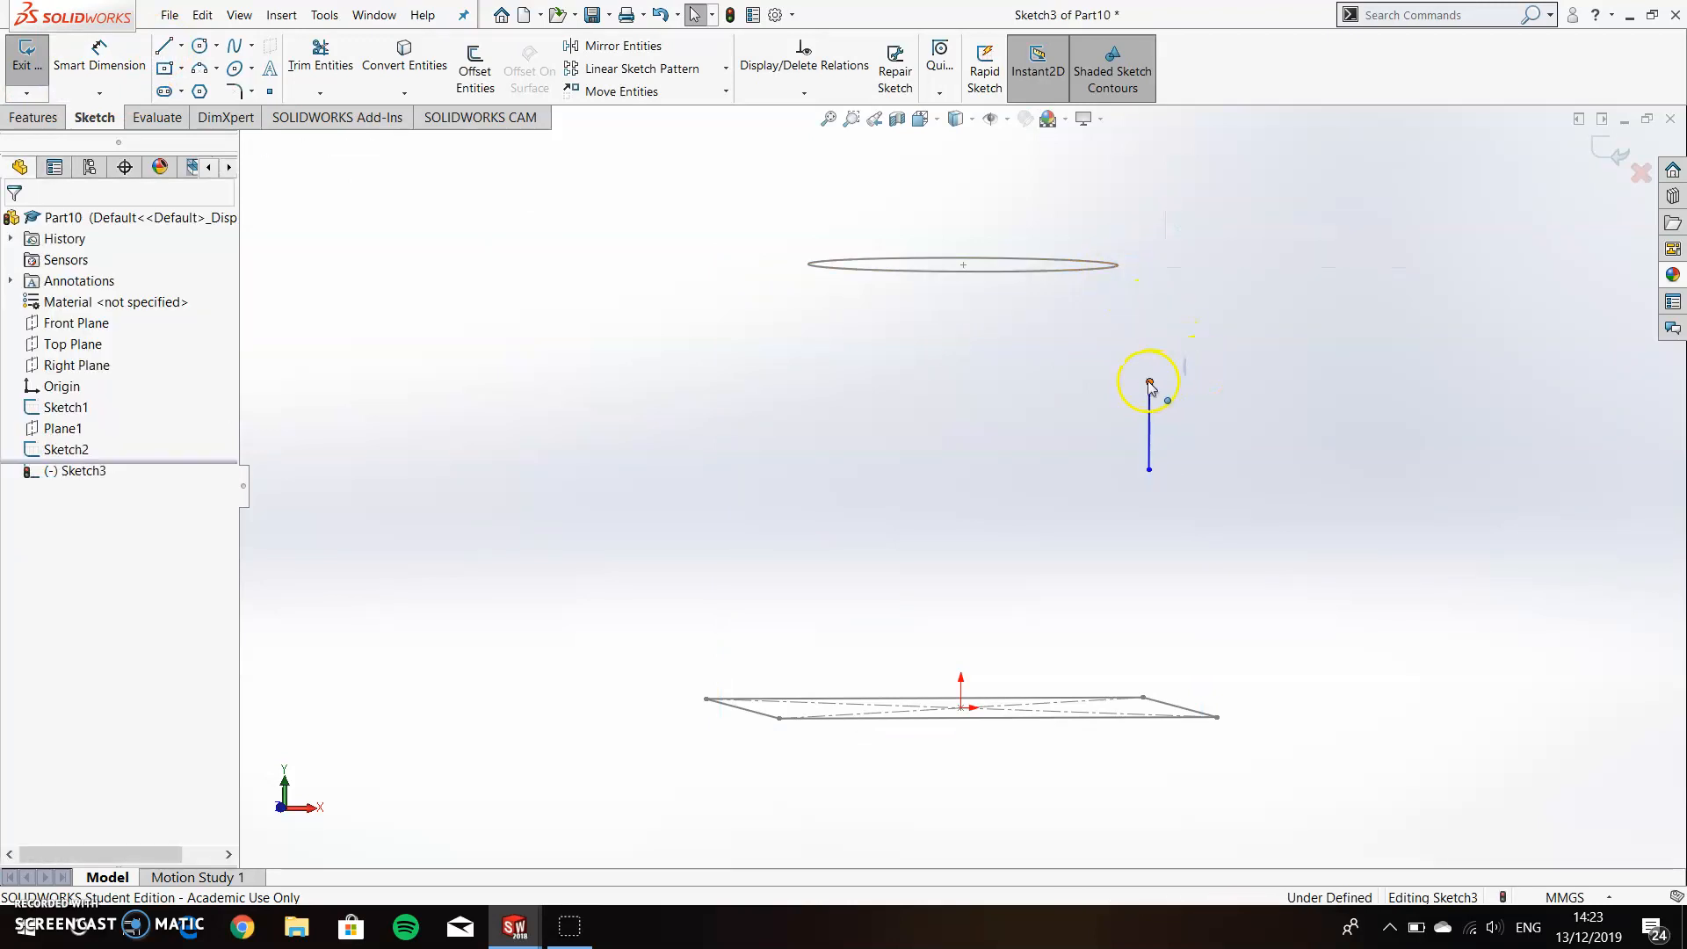
click(1149, 383)
ctrl+click(1109, 268)
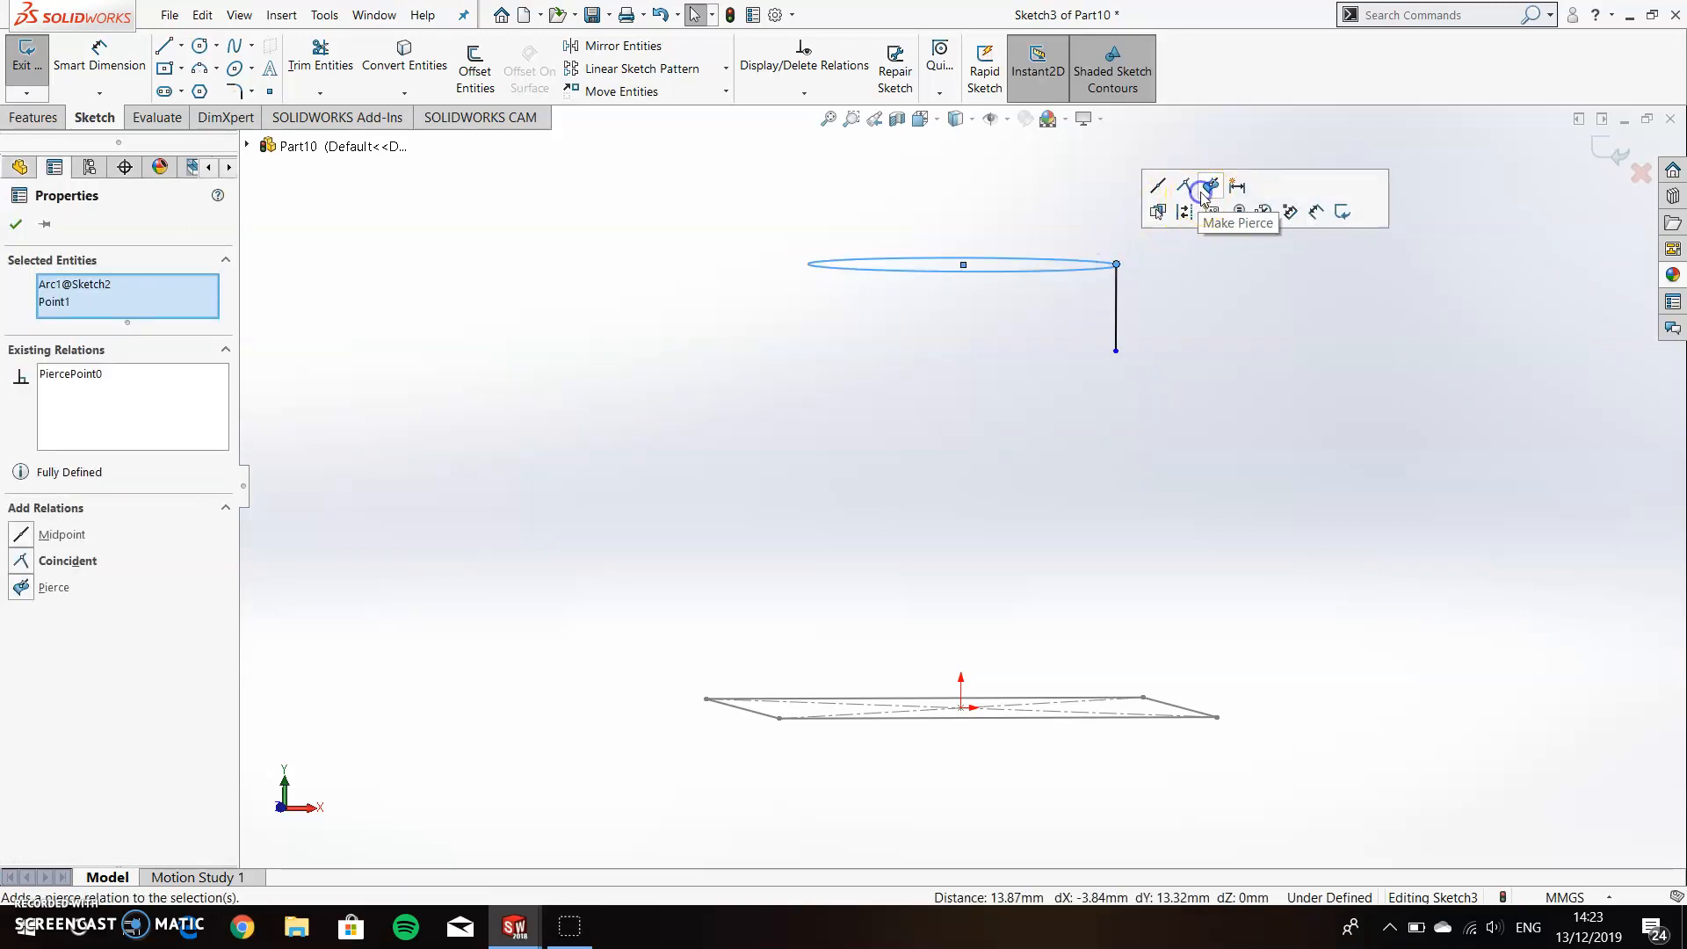
click(1224, 361)
Dimension the upper vertical line's length as 17.5 mm.
click(101, 55)
click(1116, 312)
click(1181, 307)
text(17.5)
key(Return)
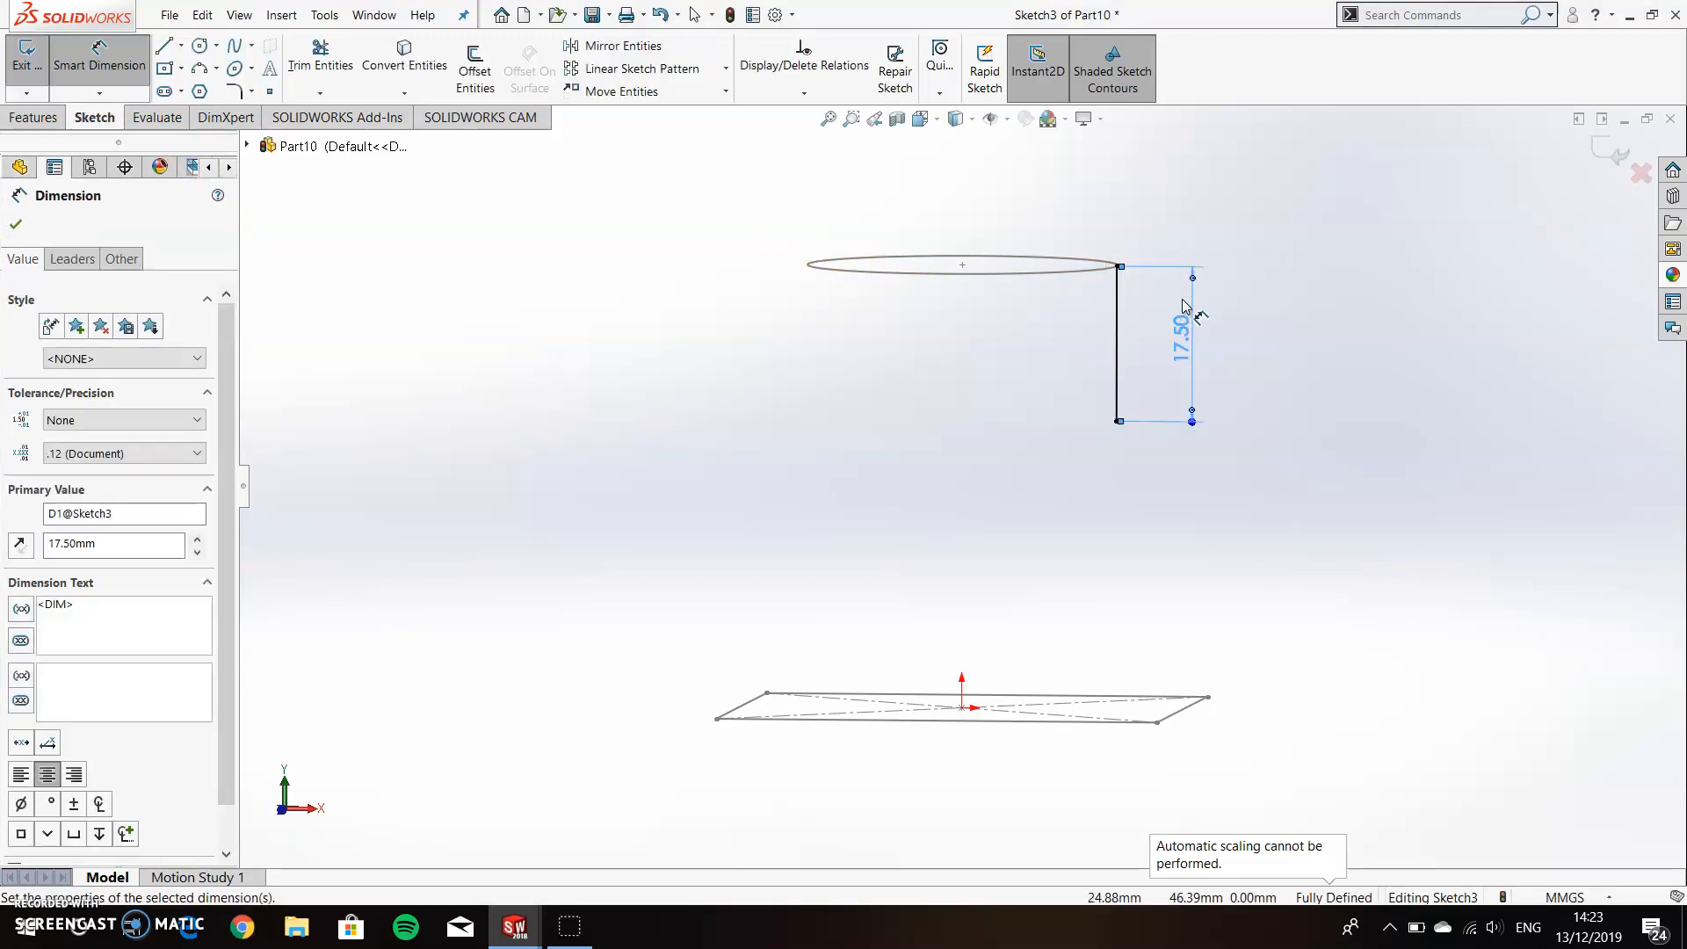
Draw a second vertical line about 13 mm long above the square's right edge and pierce its lower endpoint to that edge.
click(164, 46)
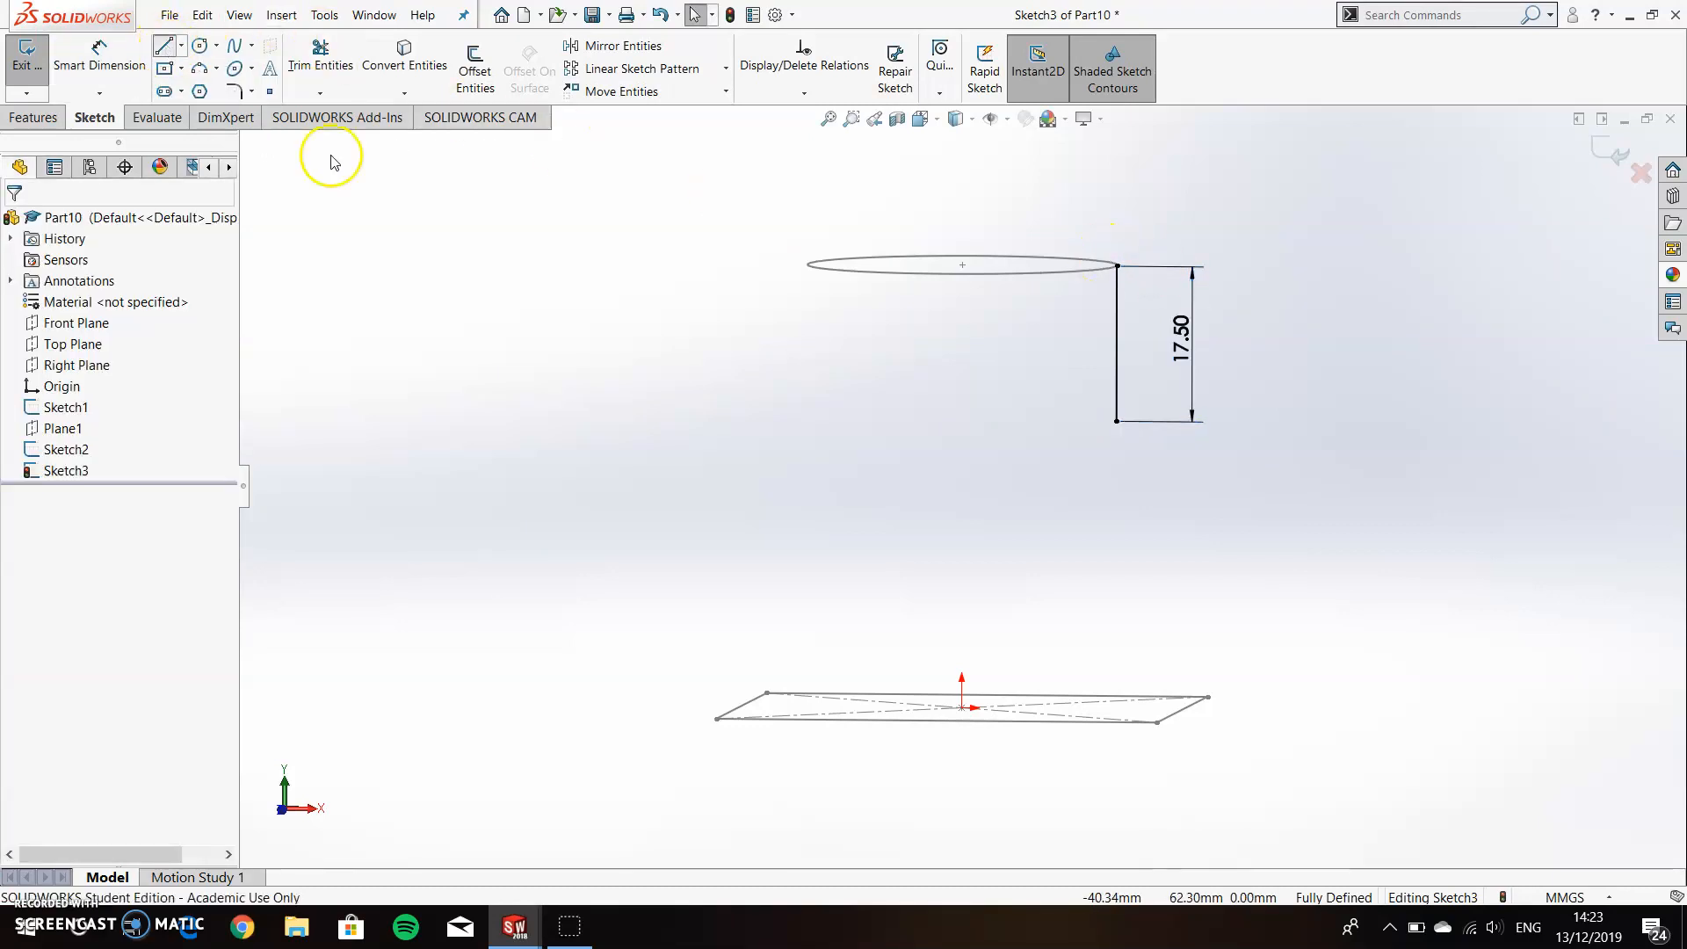
click(1224, 595)
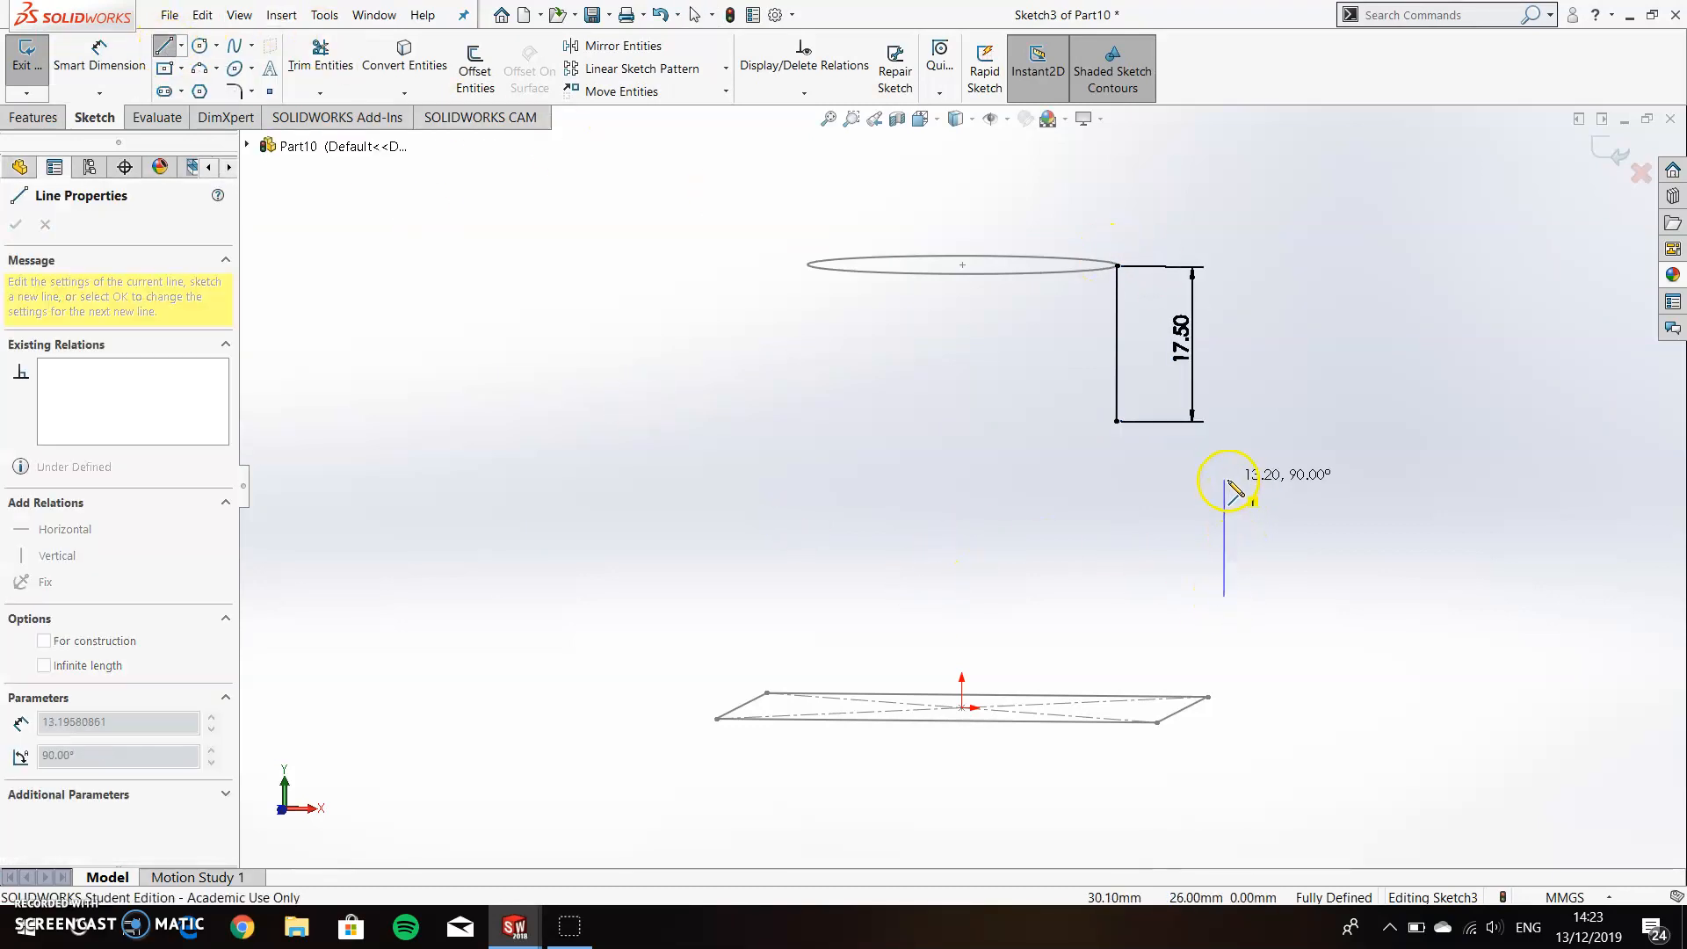
click(1225, 480)
key(Escape)
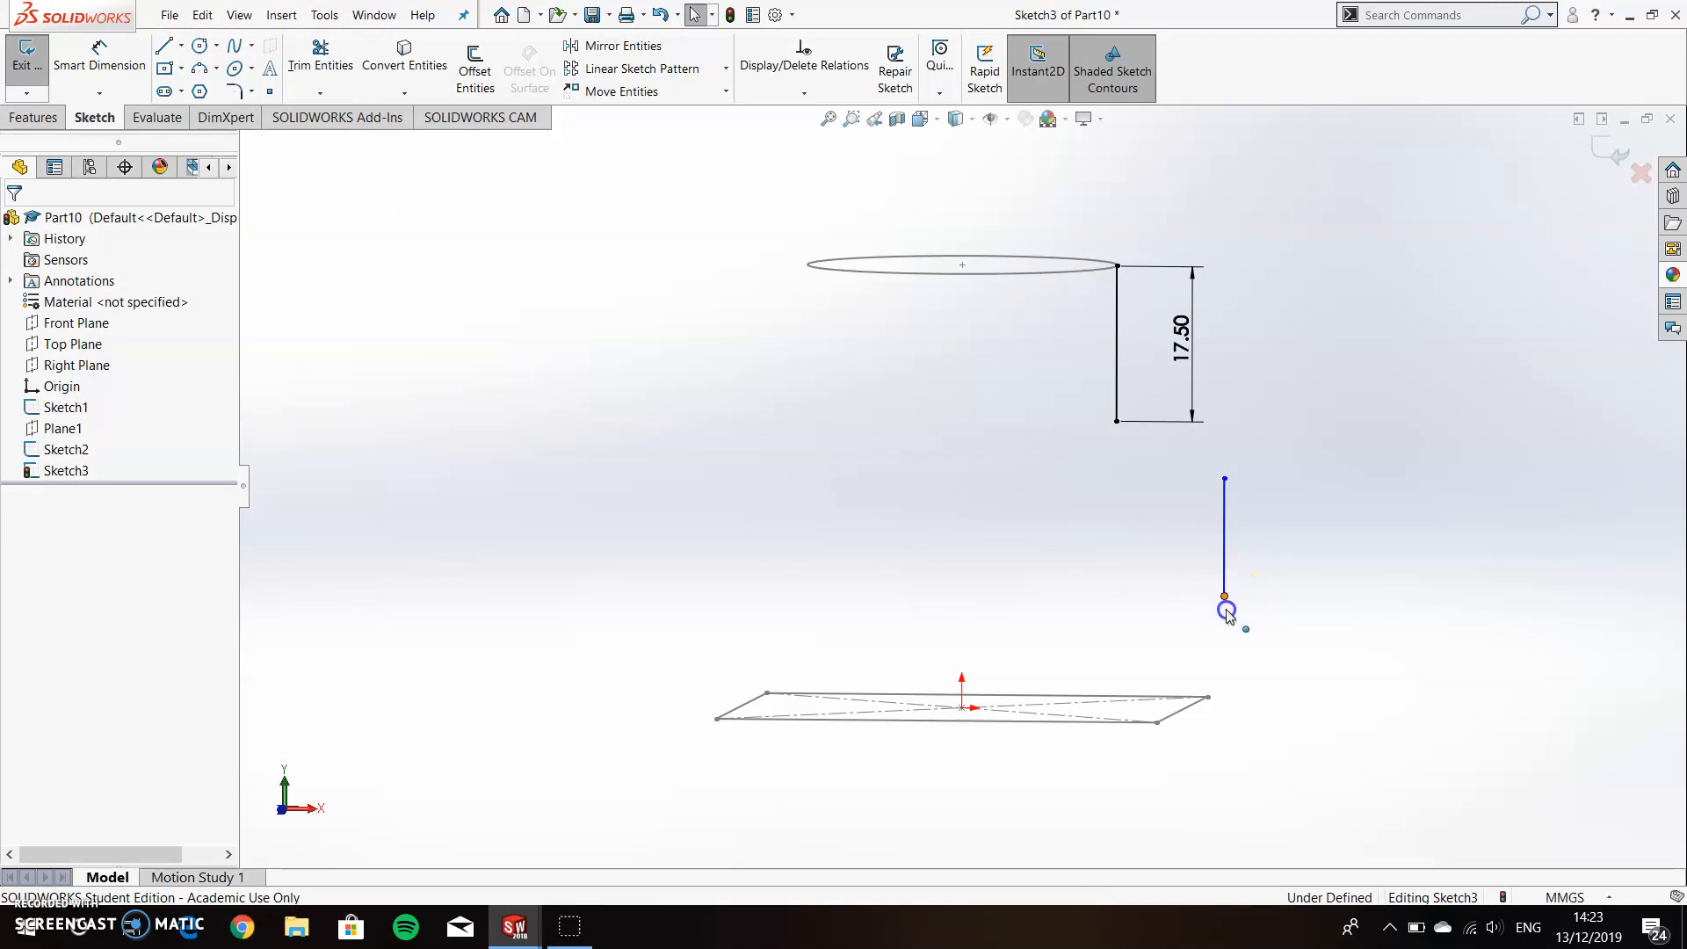
click(1226, 600)
ctrl+click(1193, 710)
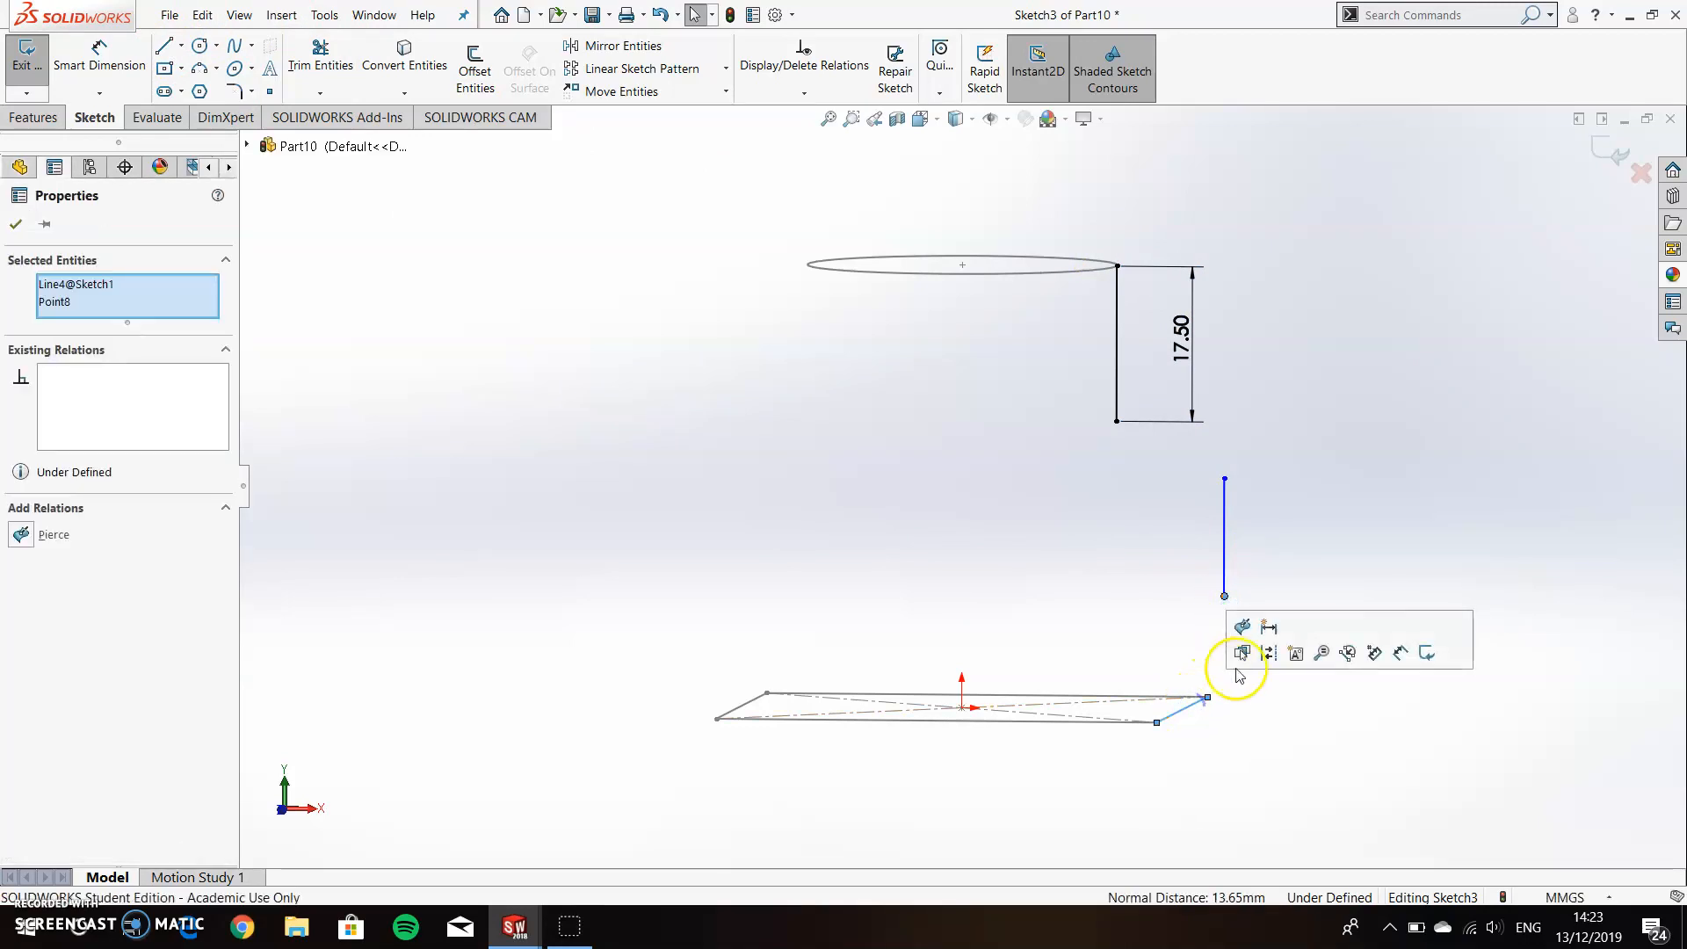
click(1205, 615)
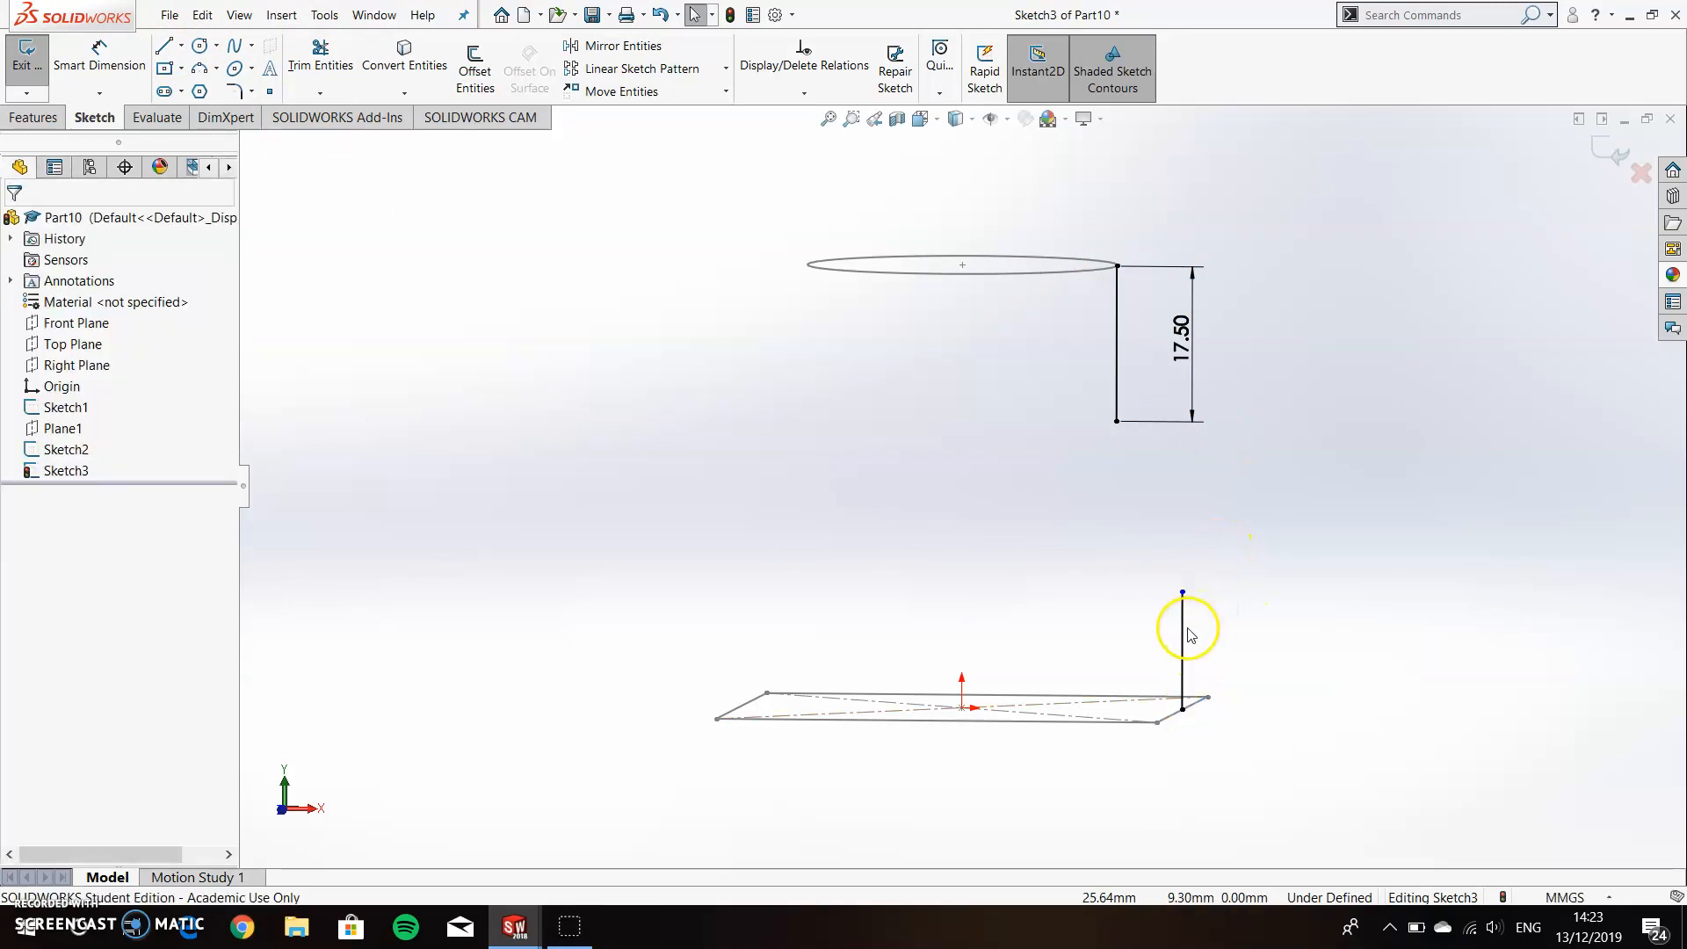
Make the lower vertical line equal in length to the upper one.
click(1182, 650)
ctrl+click(1115, 391)
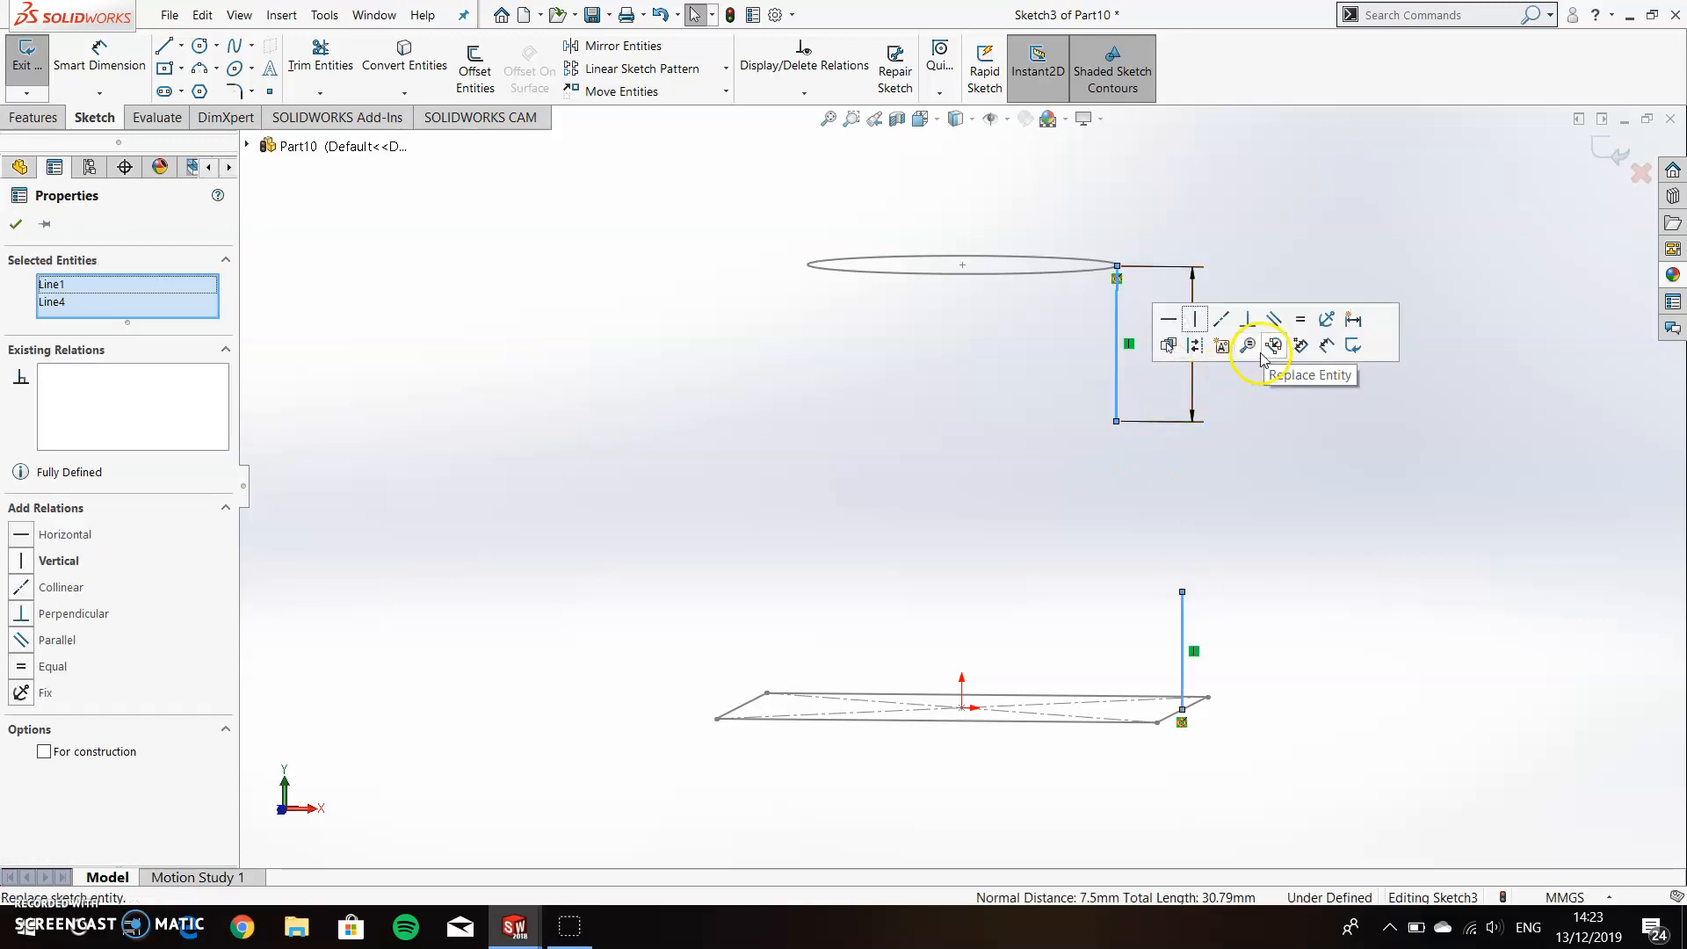
click(1300, 321)
click(1288, 473)
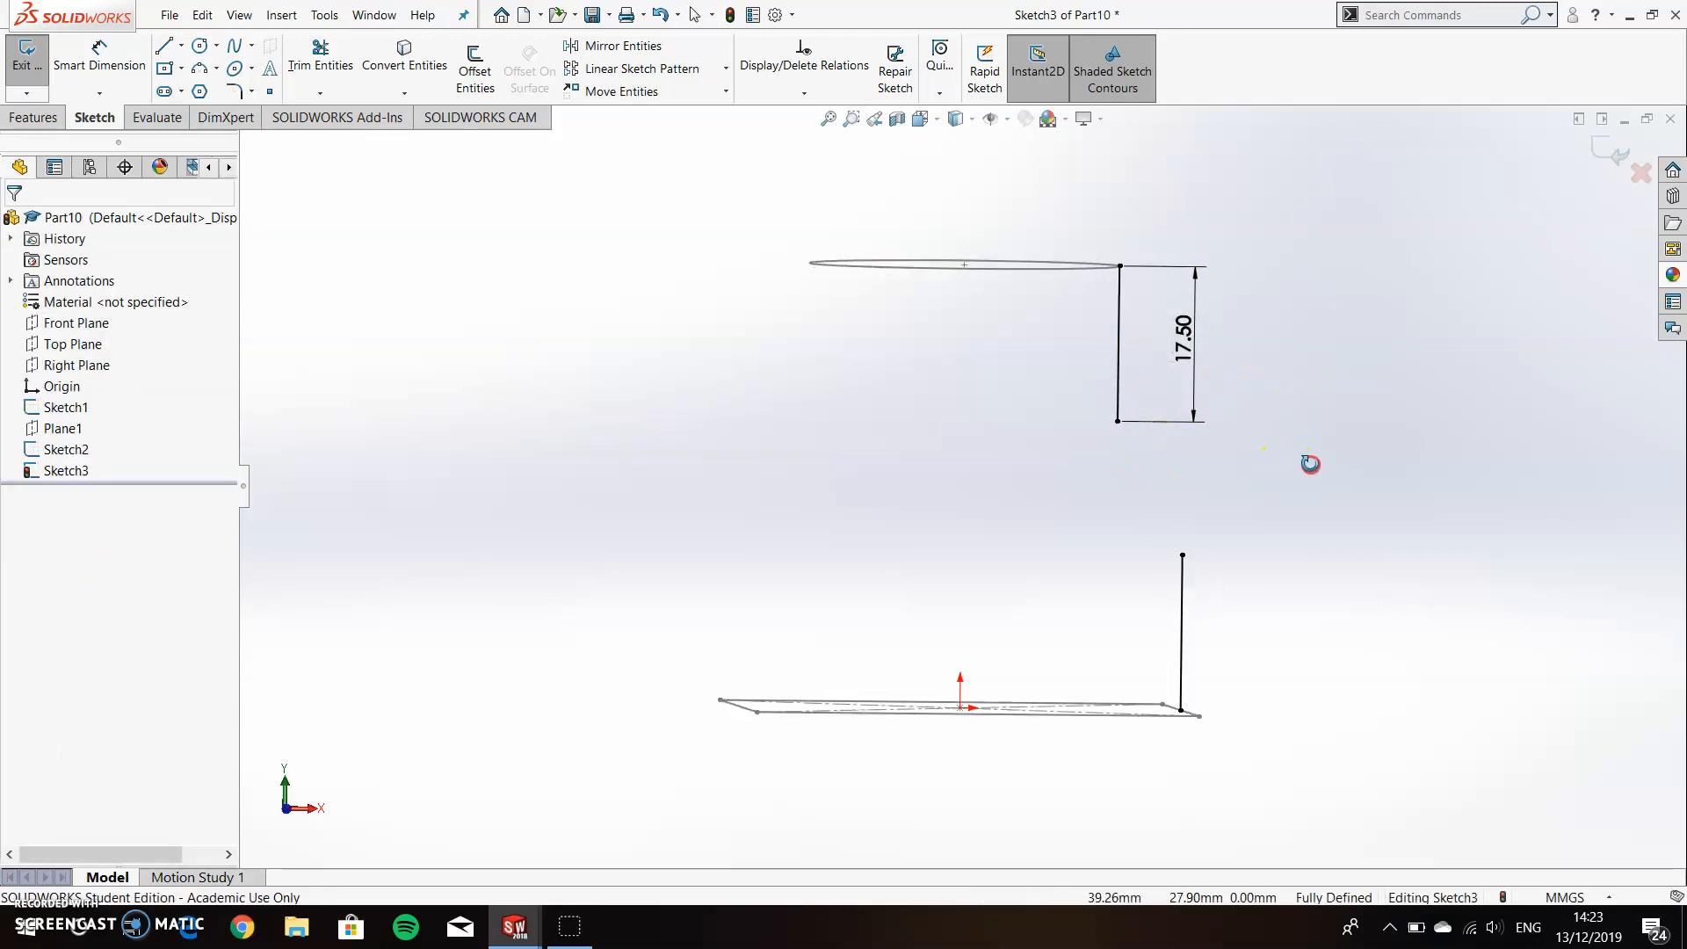
Join the lower vertical line's top endpoint to the upper vertical line's bottom endpoint with a slanted line.
middle_drag(1244, 394, 1228, 410)
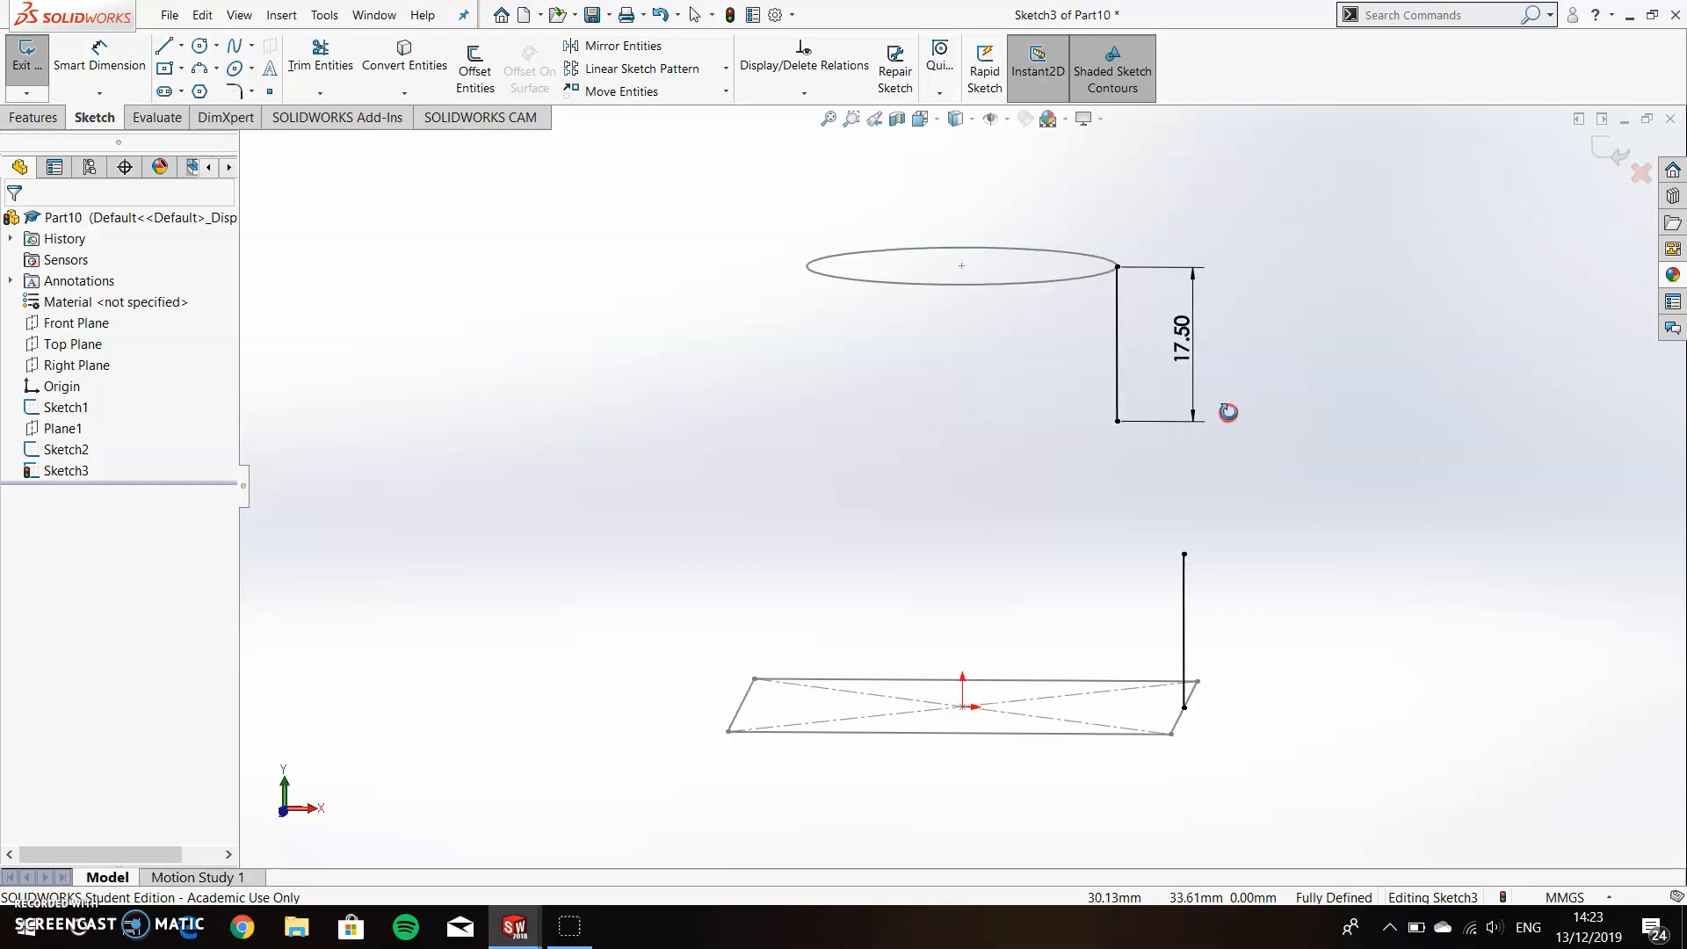
click(165, 48)
click(1184, 555)
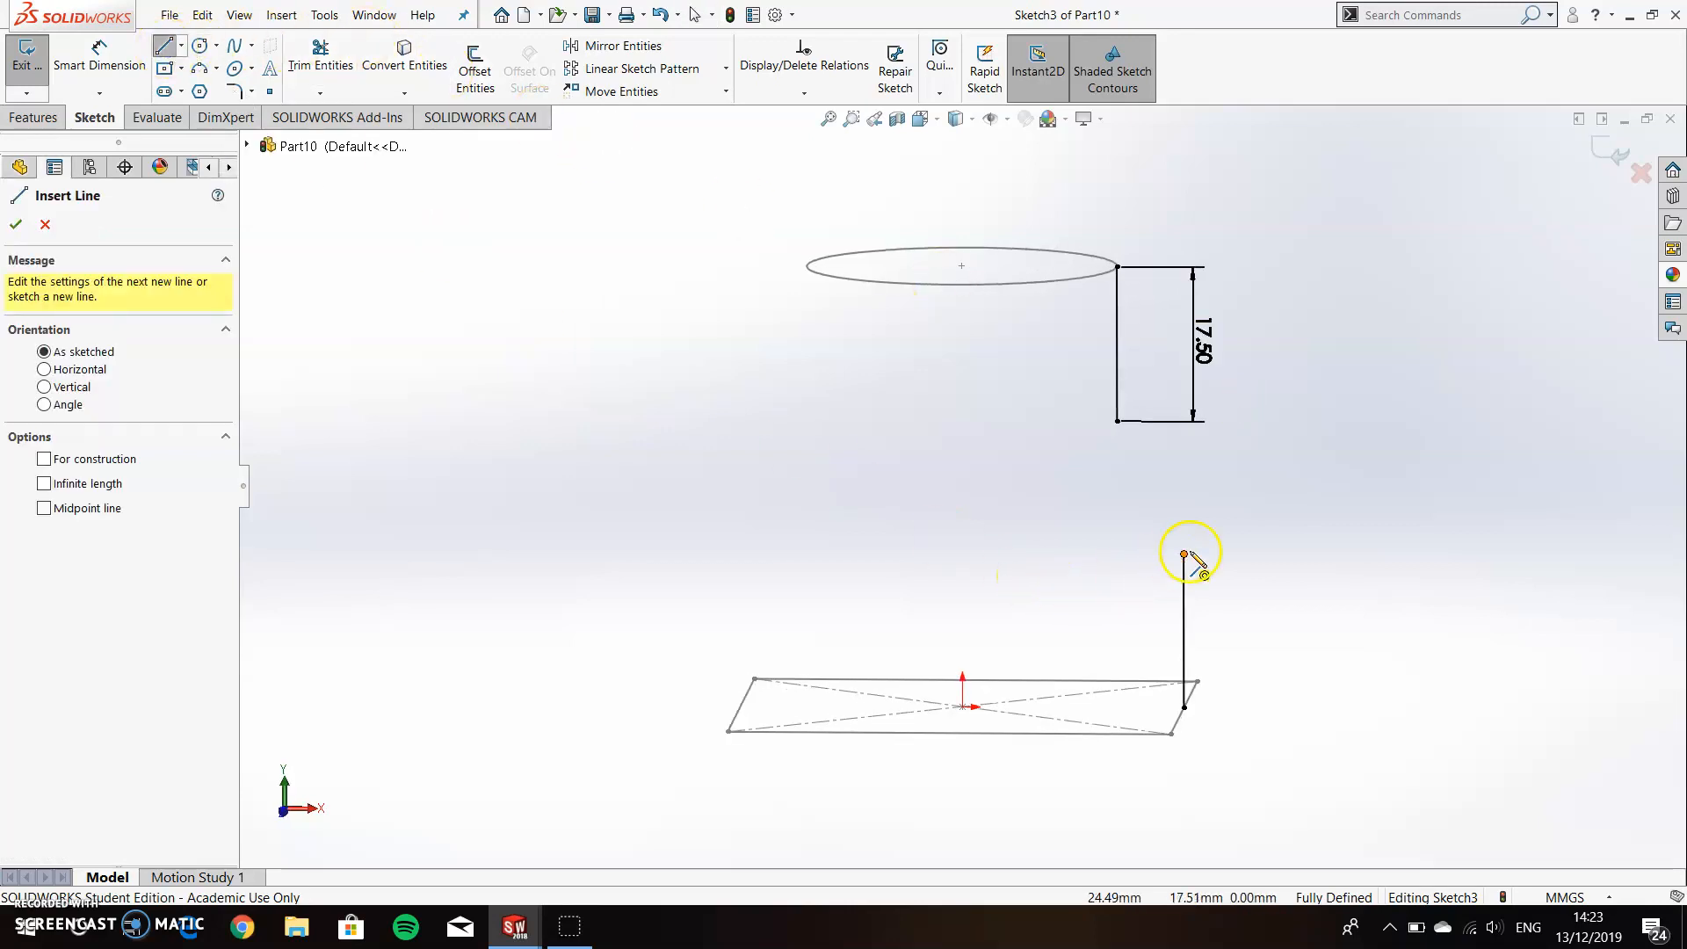
click(1117, 420)
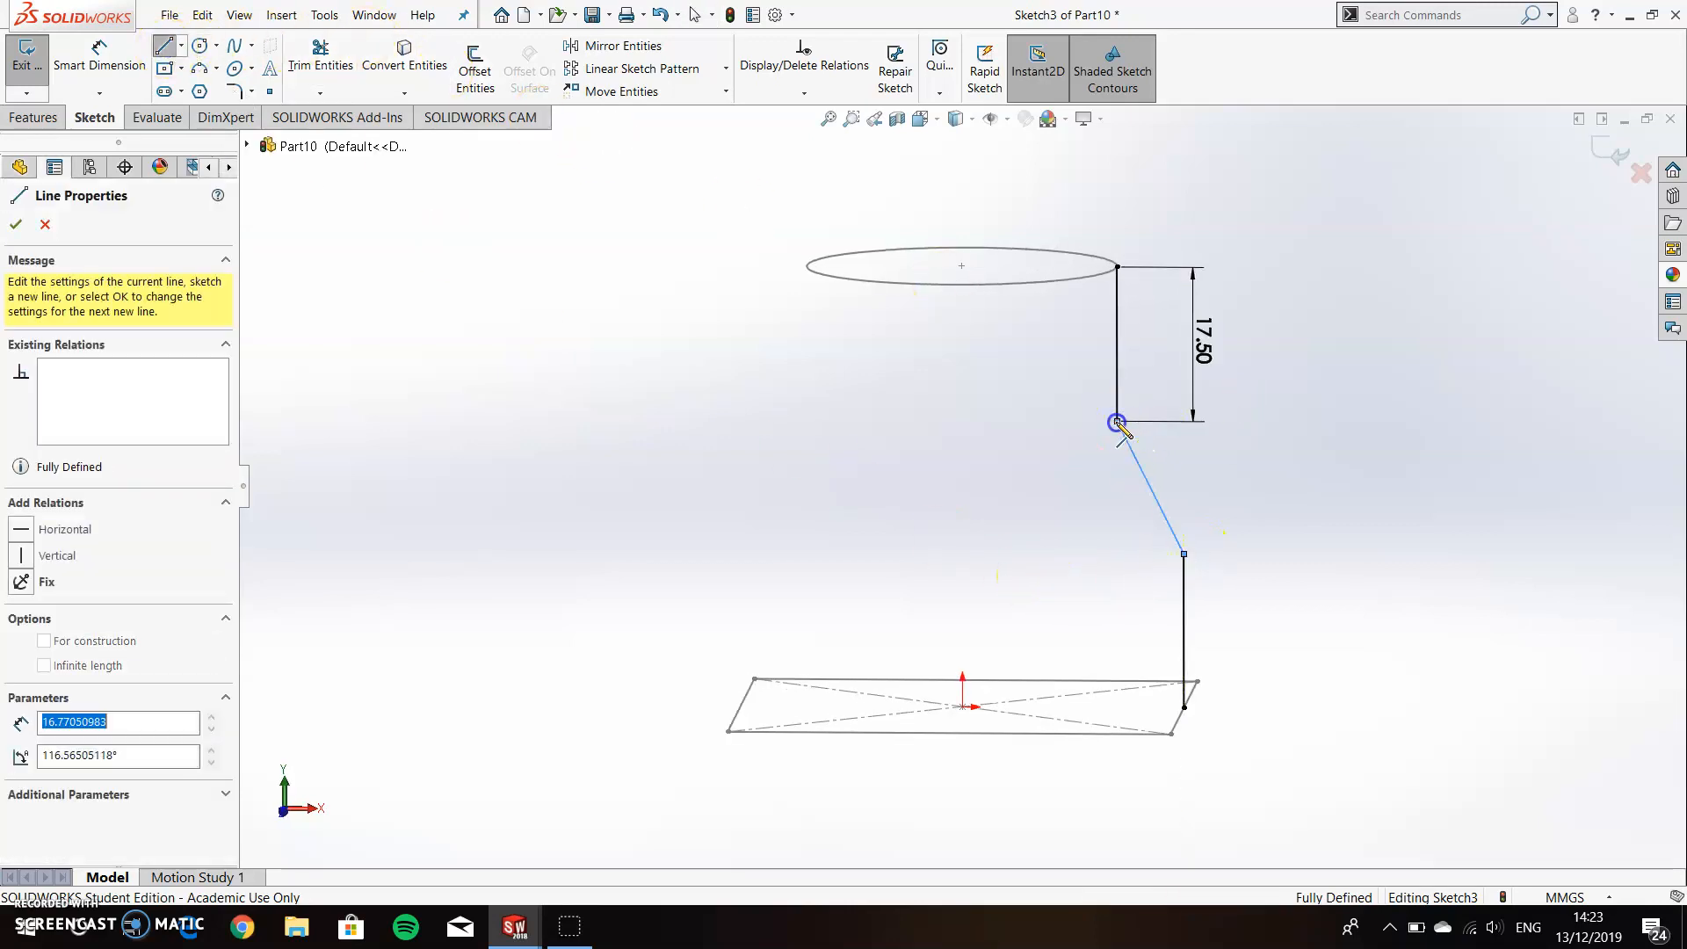
Fillet both corners of the guide curve, where the slanted line meets the vertical lines, with a 30 mm radius.
click(233, 90)
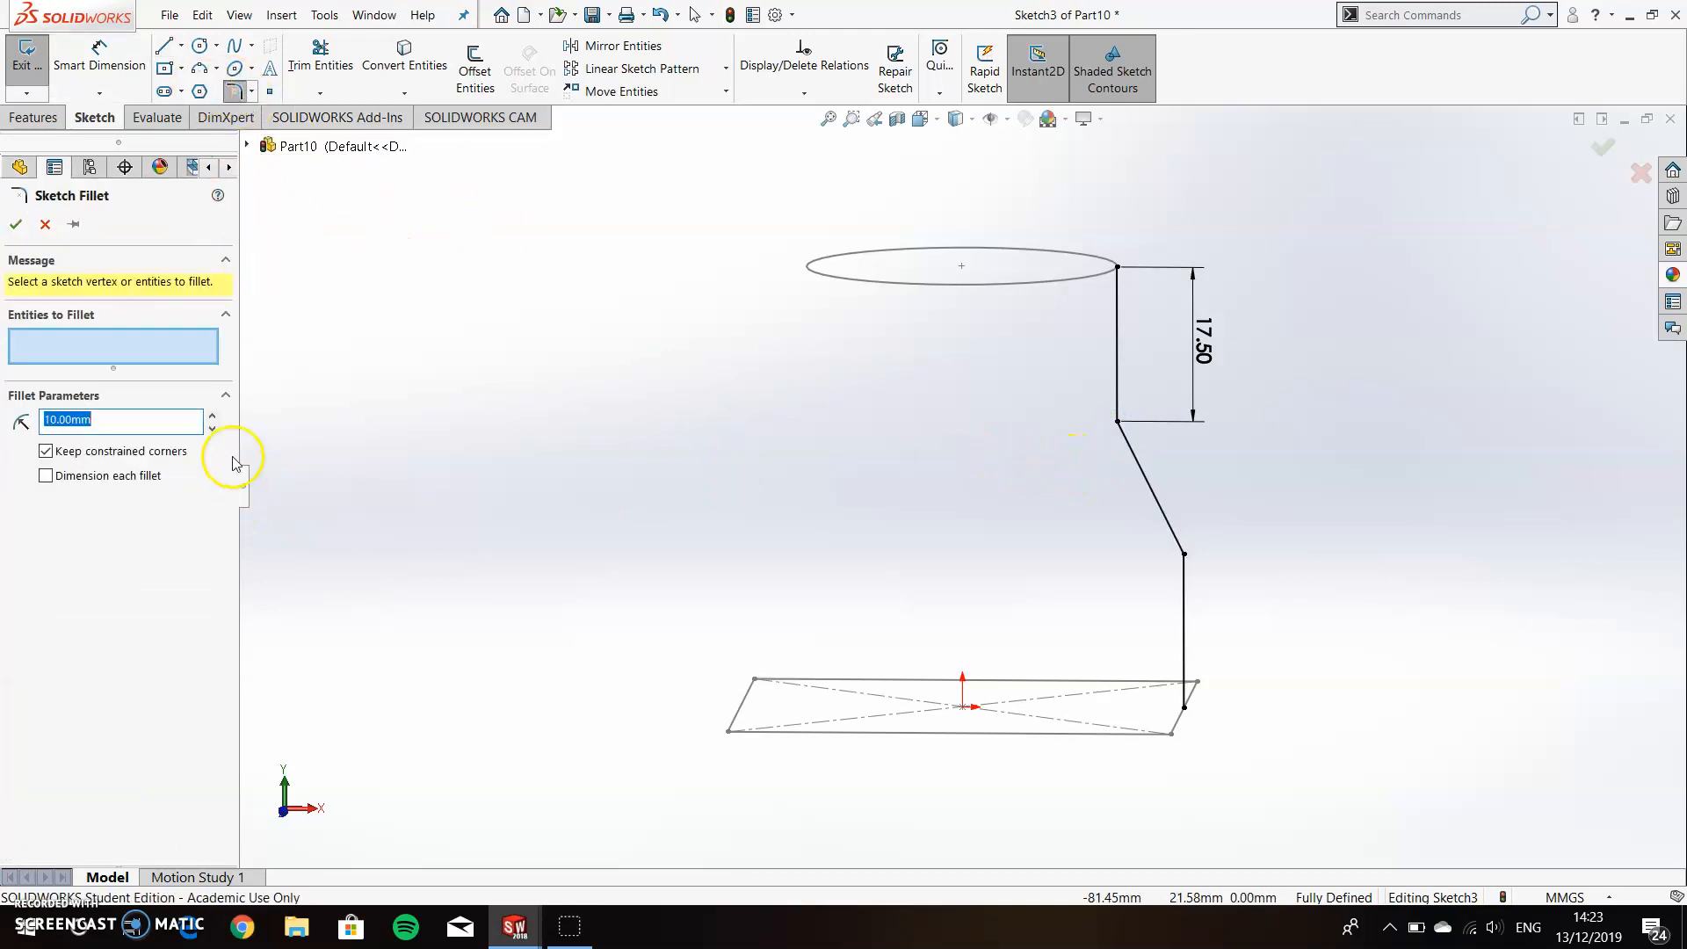
click(1113, 424)
click(905, 485)
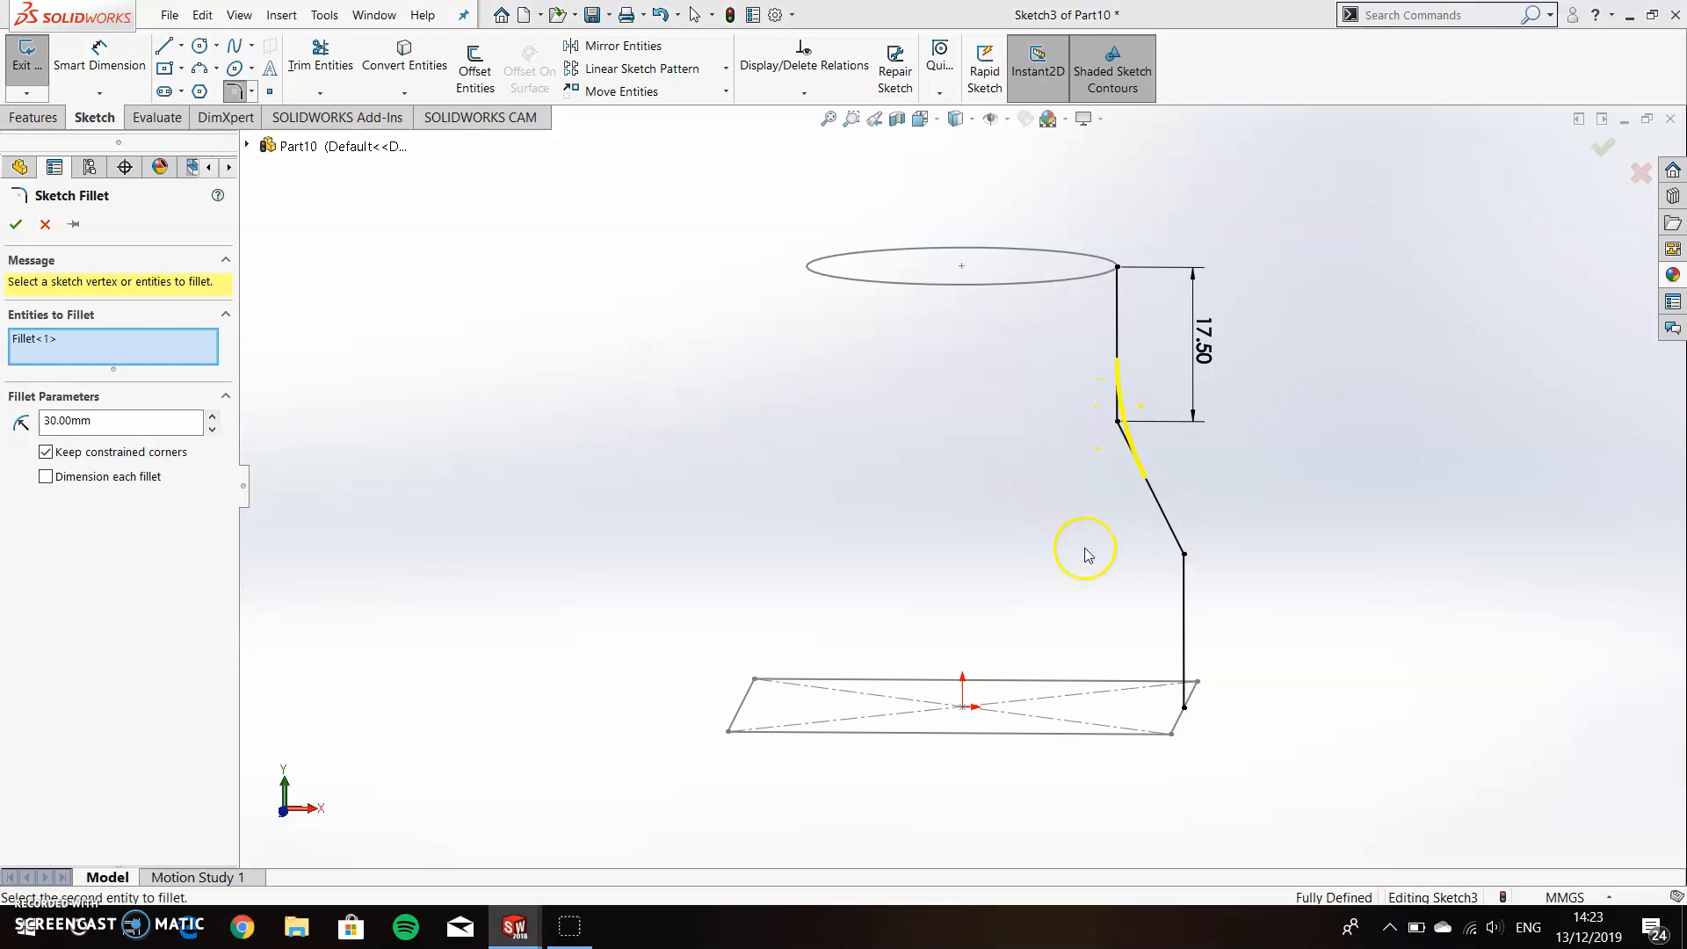
click(1185, 554)
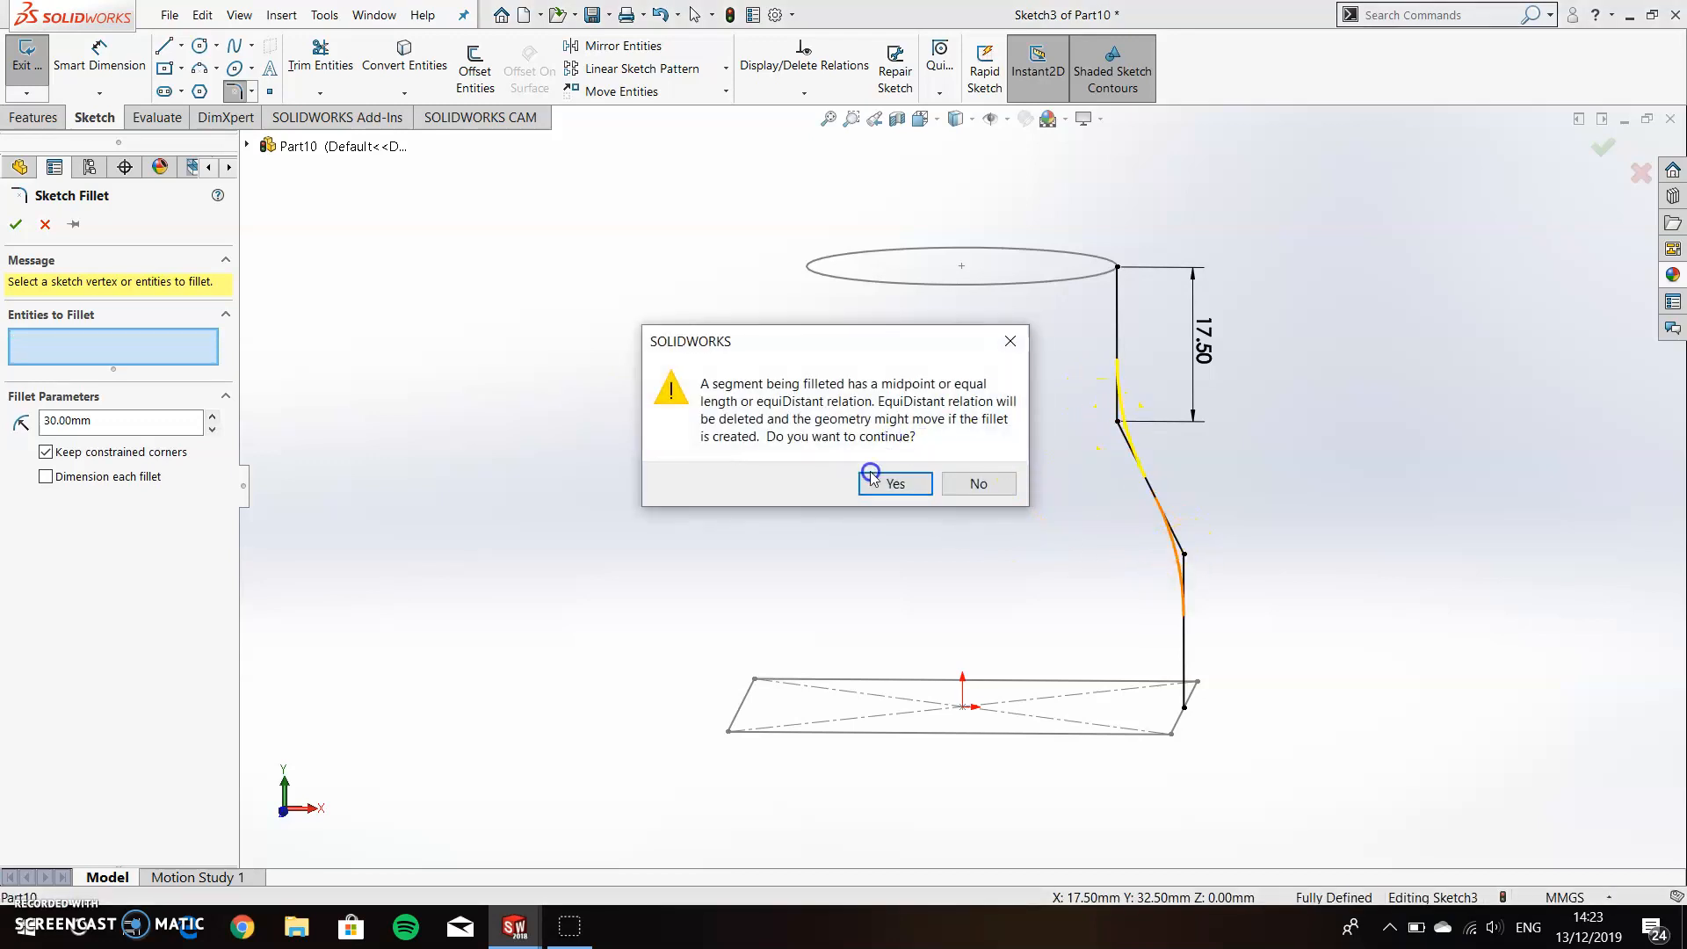
click(896, 481)
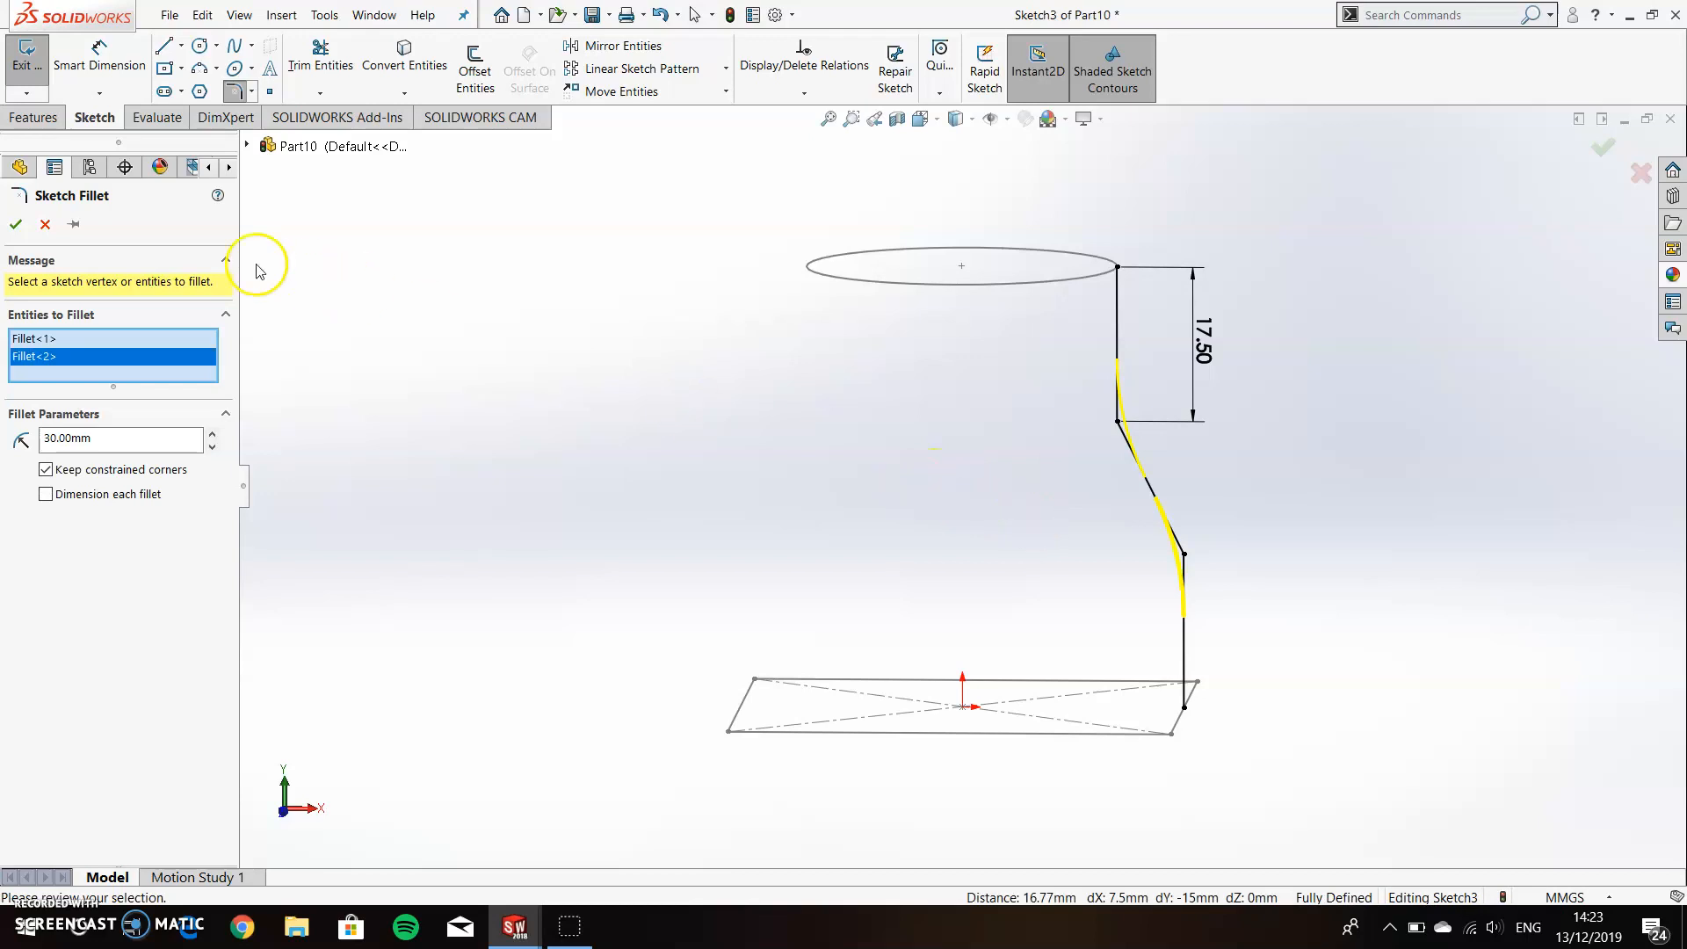
click(16, 224)
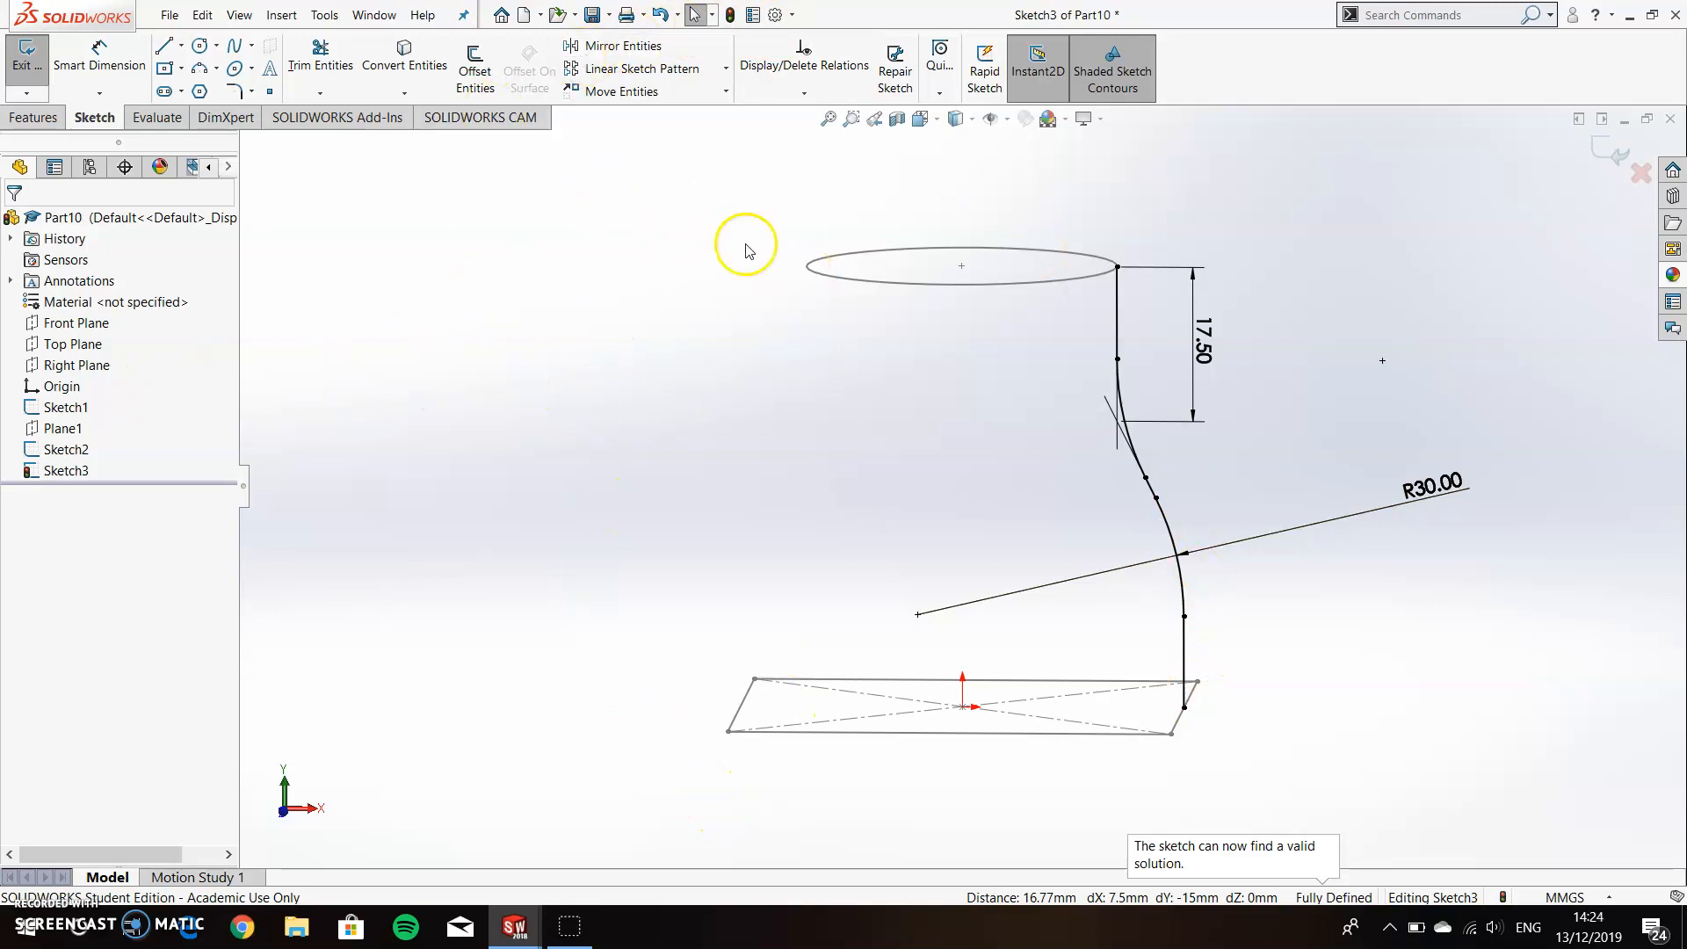
Mirror the guide curve's three lines and two fillet arcs about the Right Plane and close the sketch.
click(614, 46)
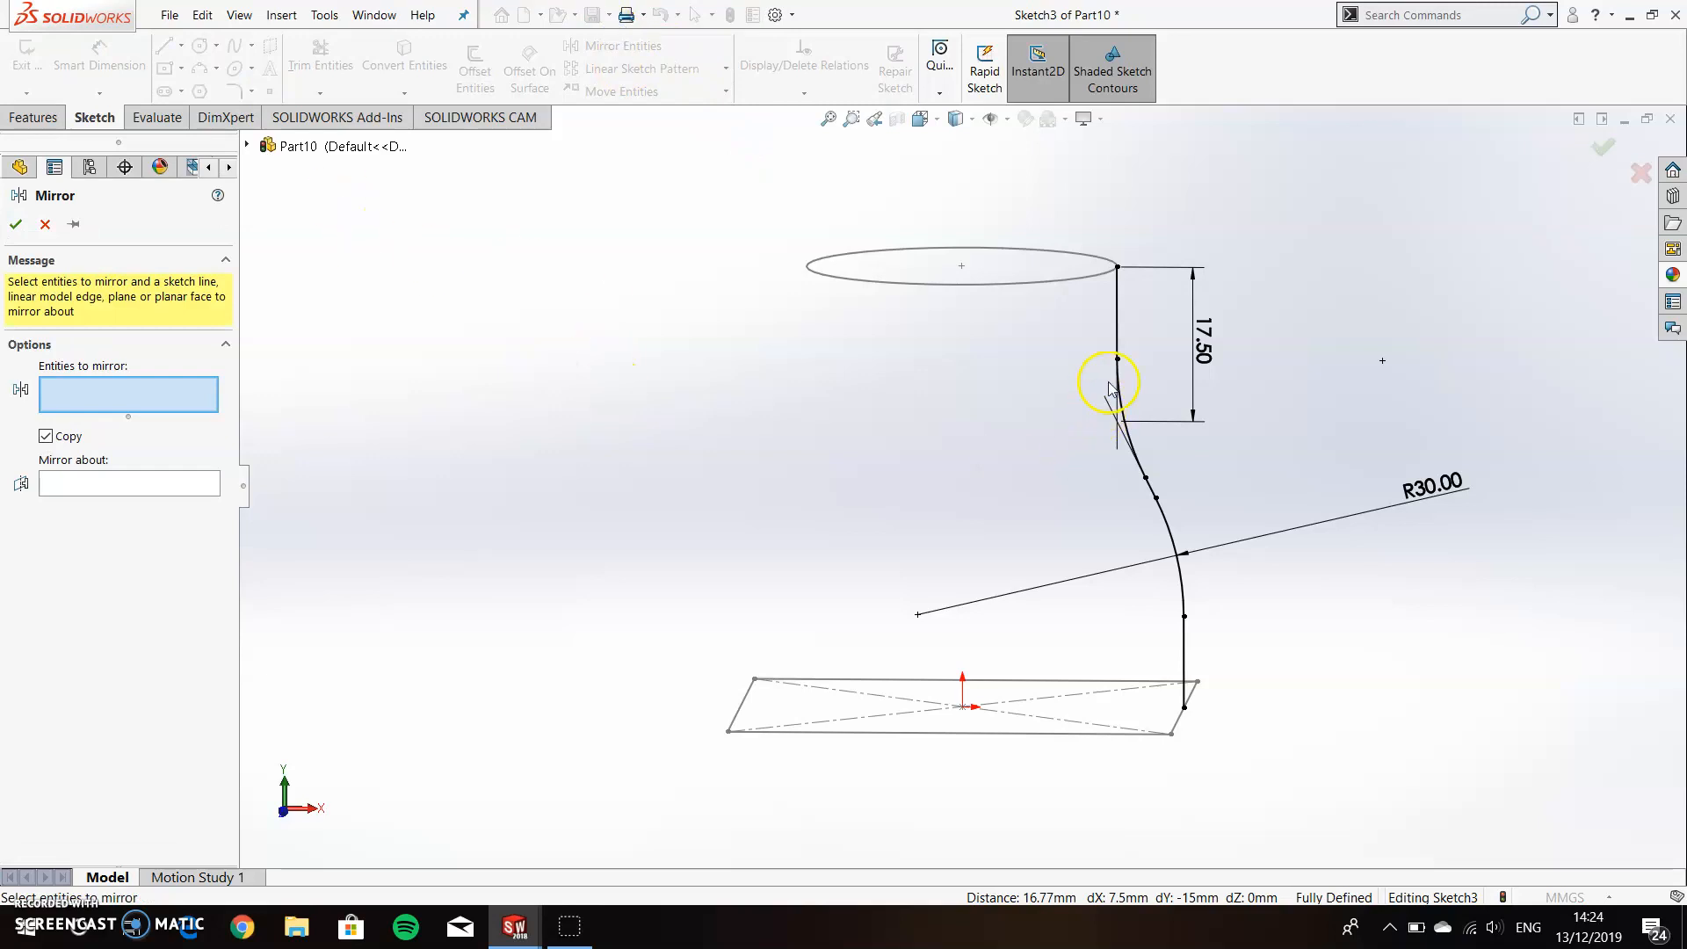
click(1120, 347)
click(1118, 391)
click(1156, 499)
click(1178, 533)
click(1186, 659)
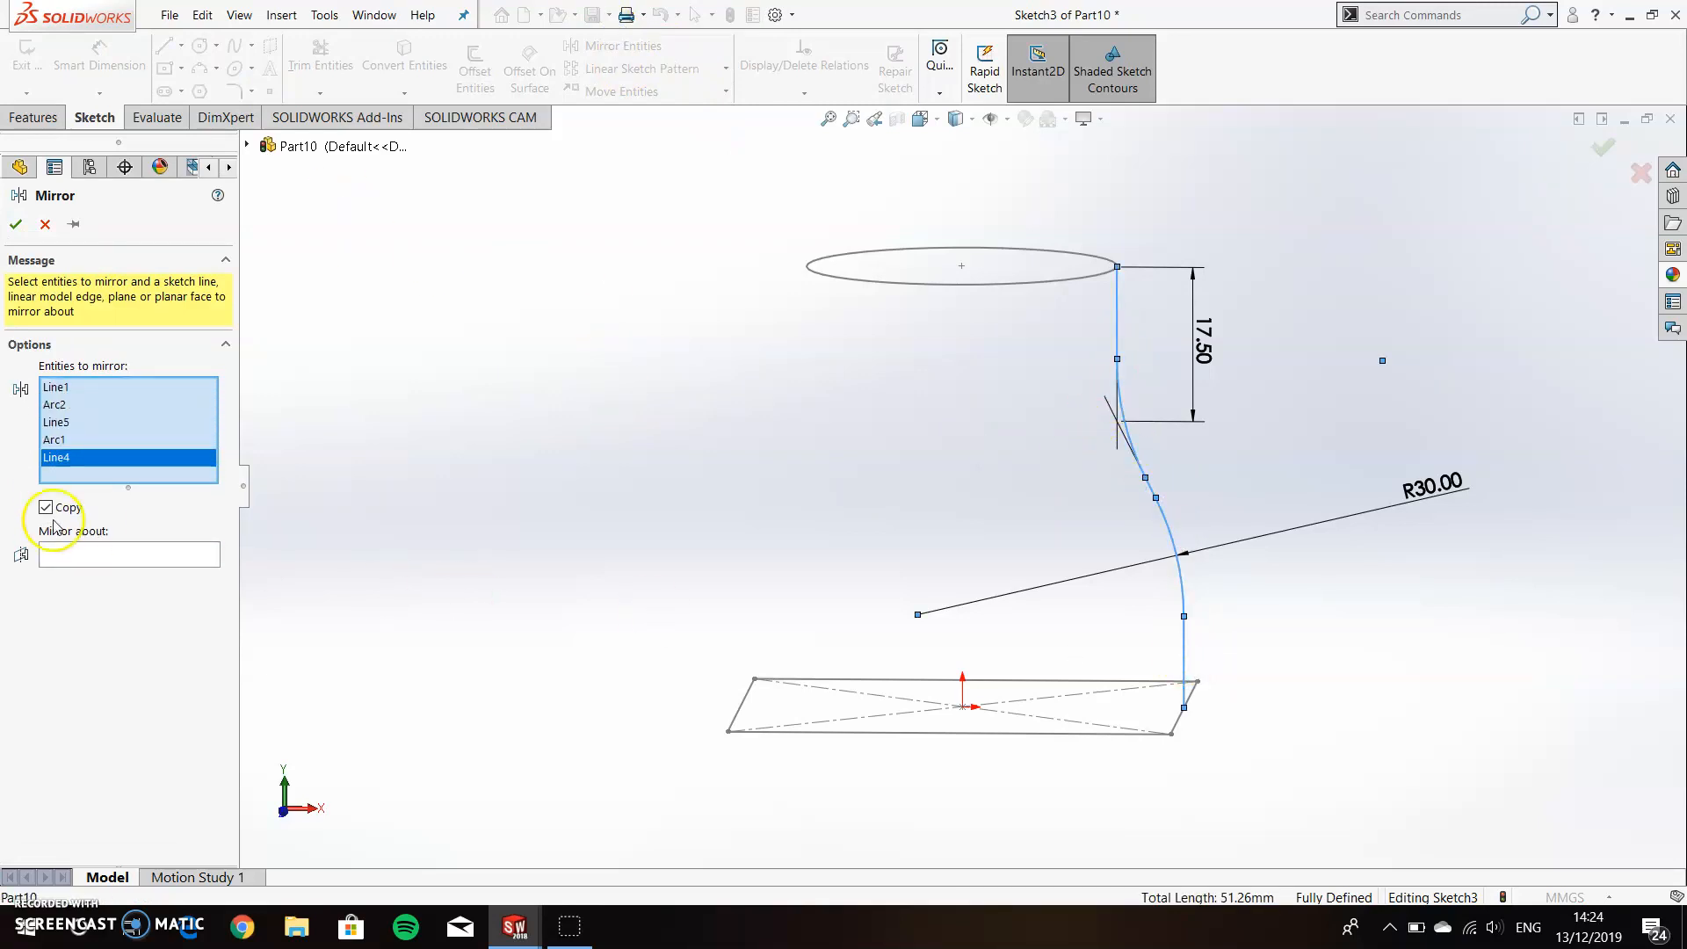
click(59, 552)
click(247, 145)
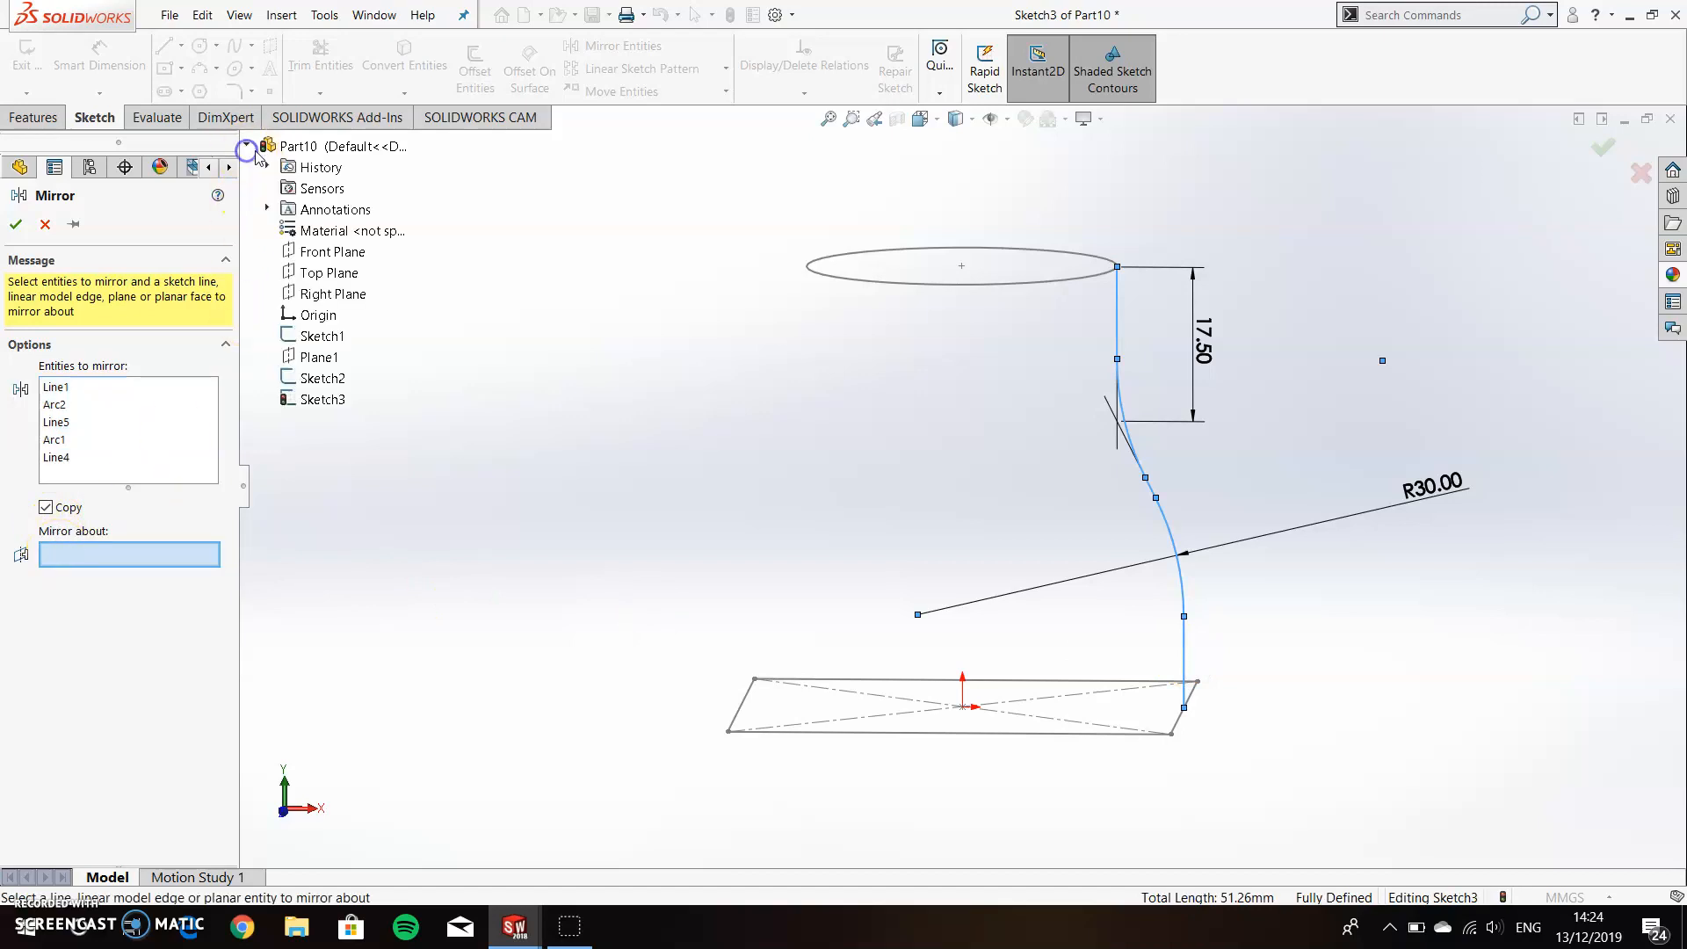
click(333, 293)
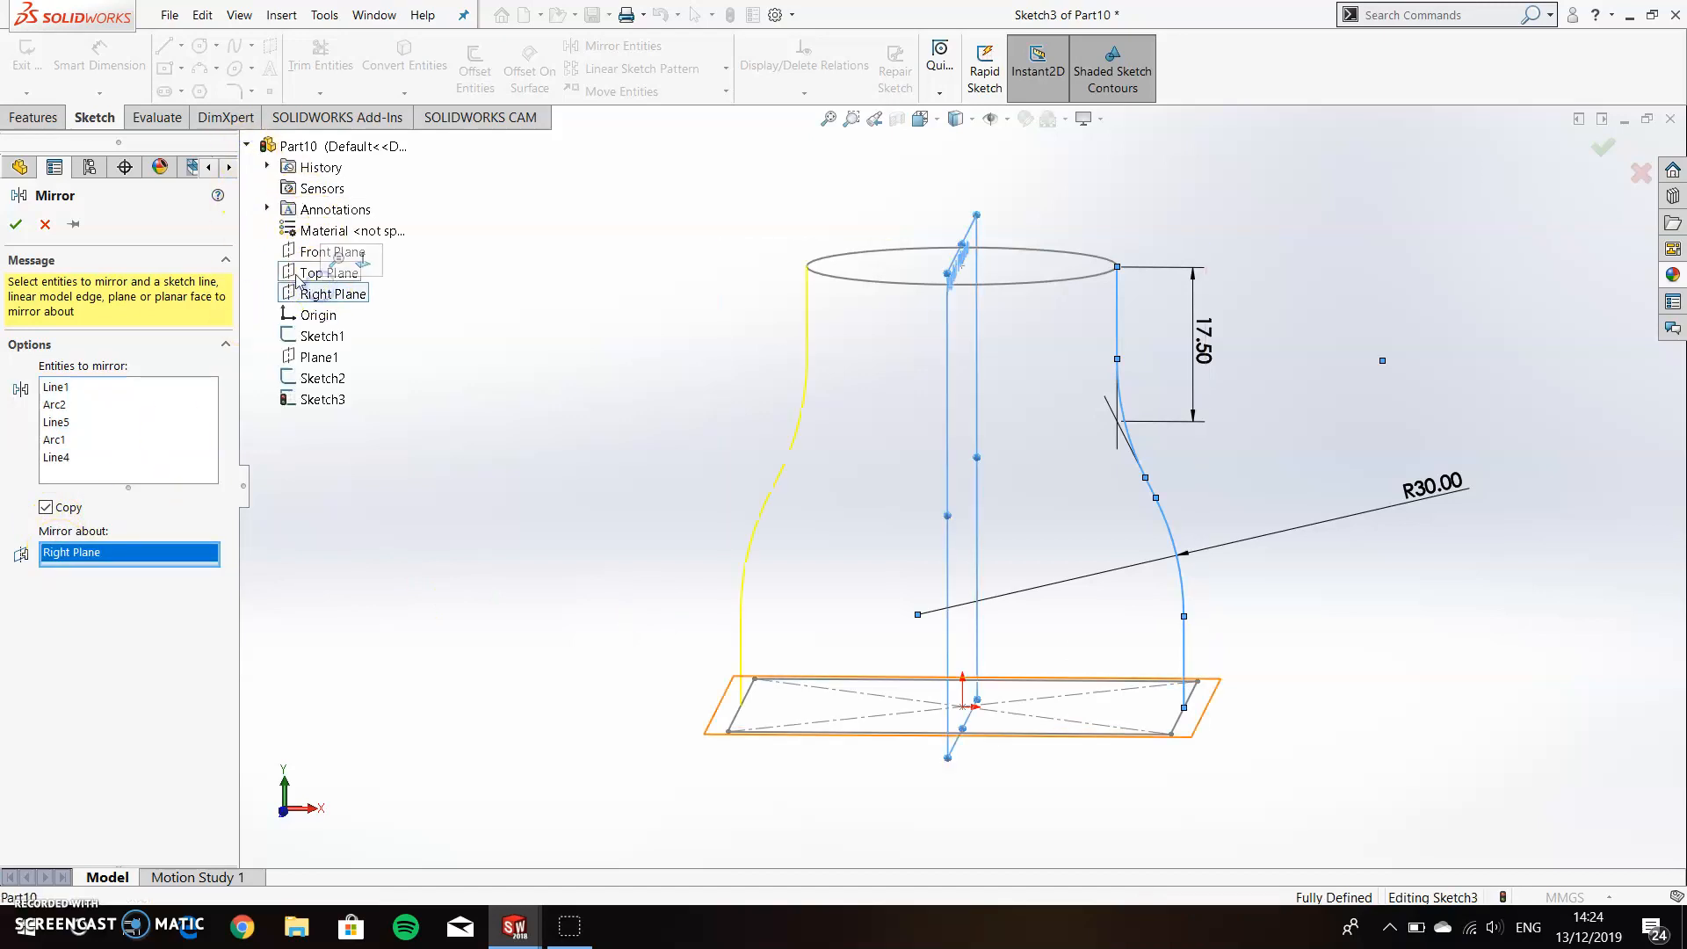
click(21, 223)
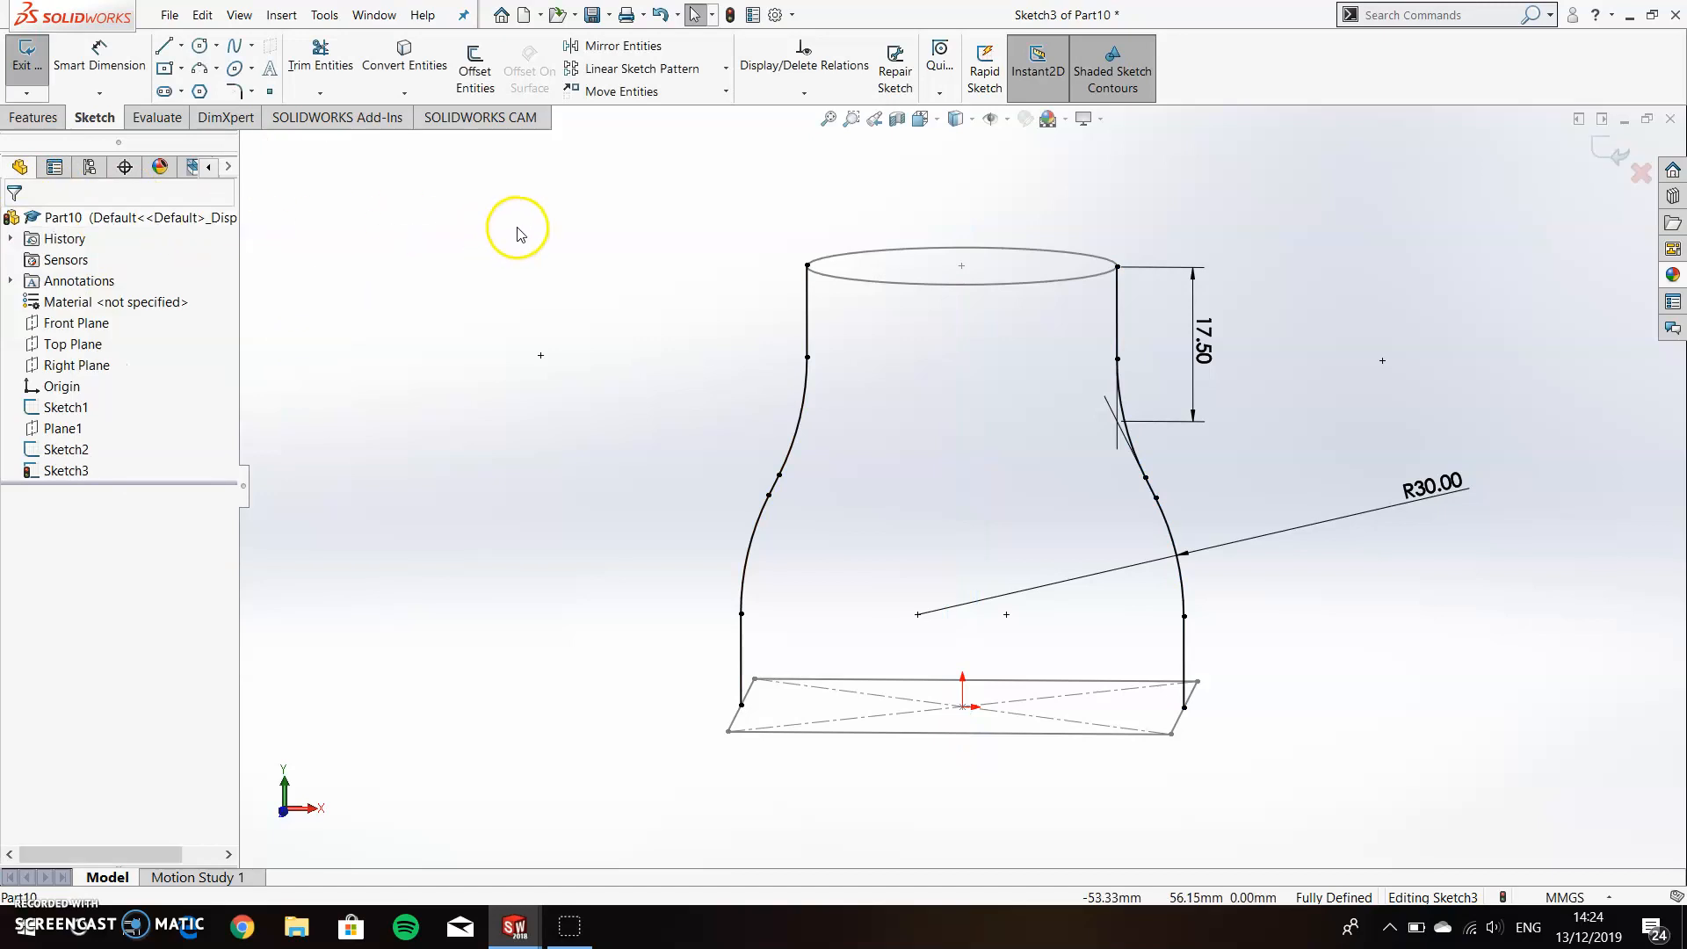
click(44, 60)
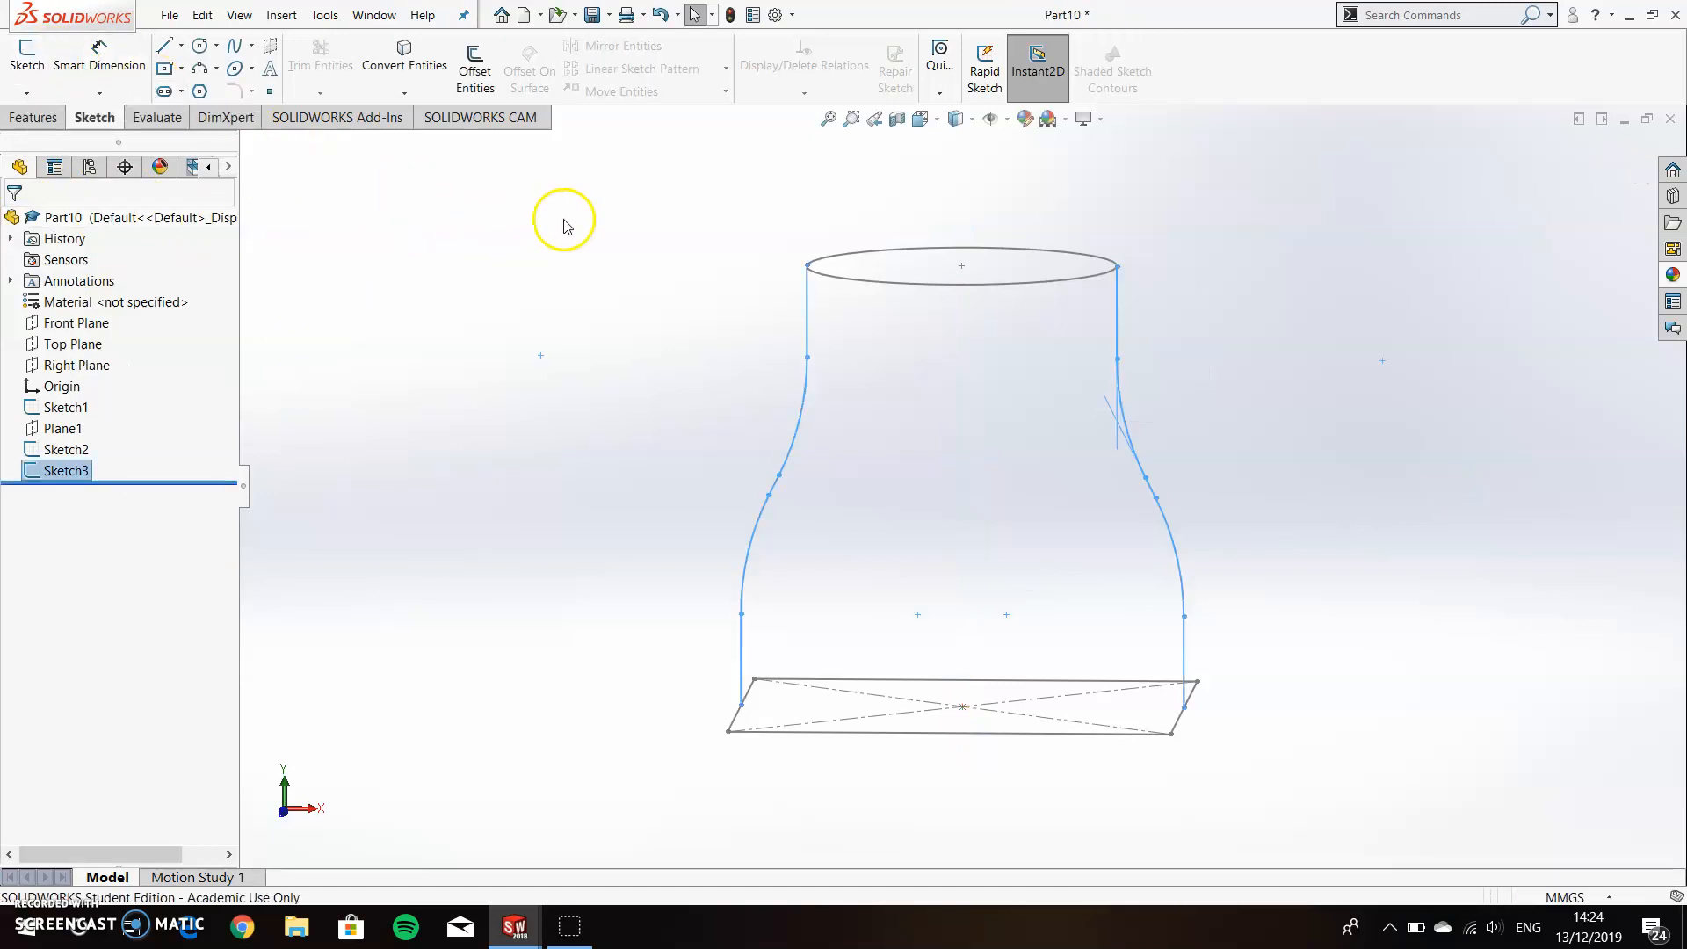
Start a lofted boss with the base square and the upper circle as its profiles.
click(33, 117)
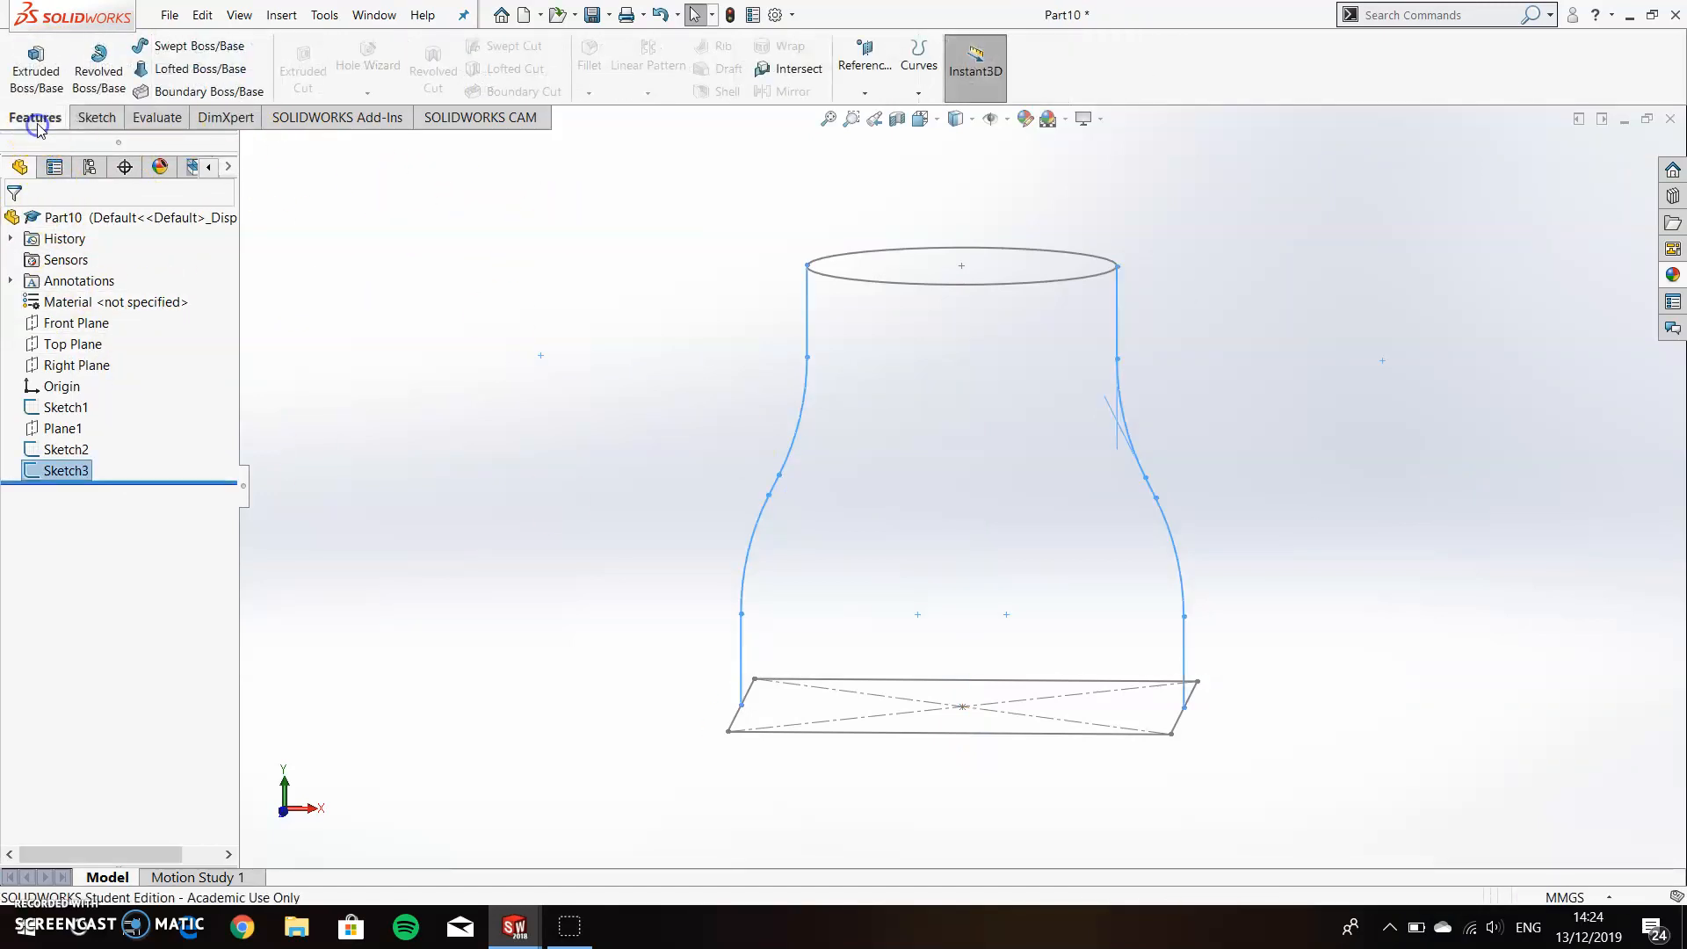
click(145, 69)
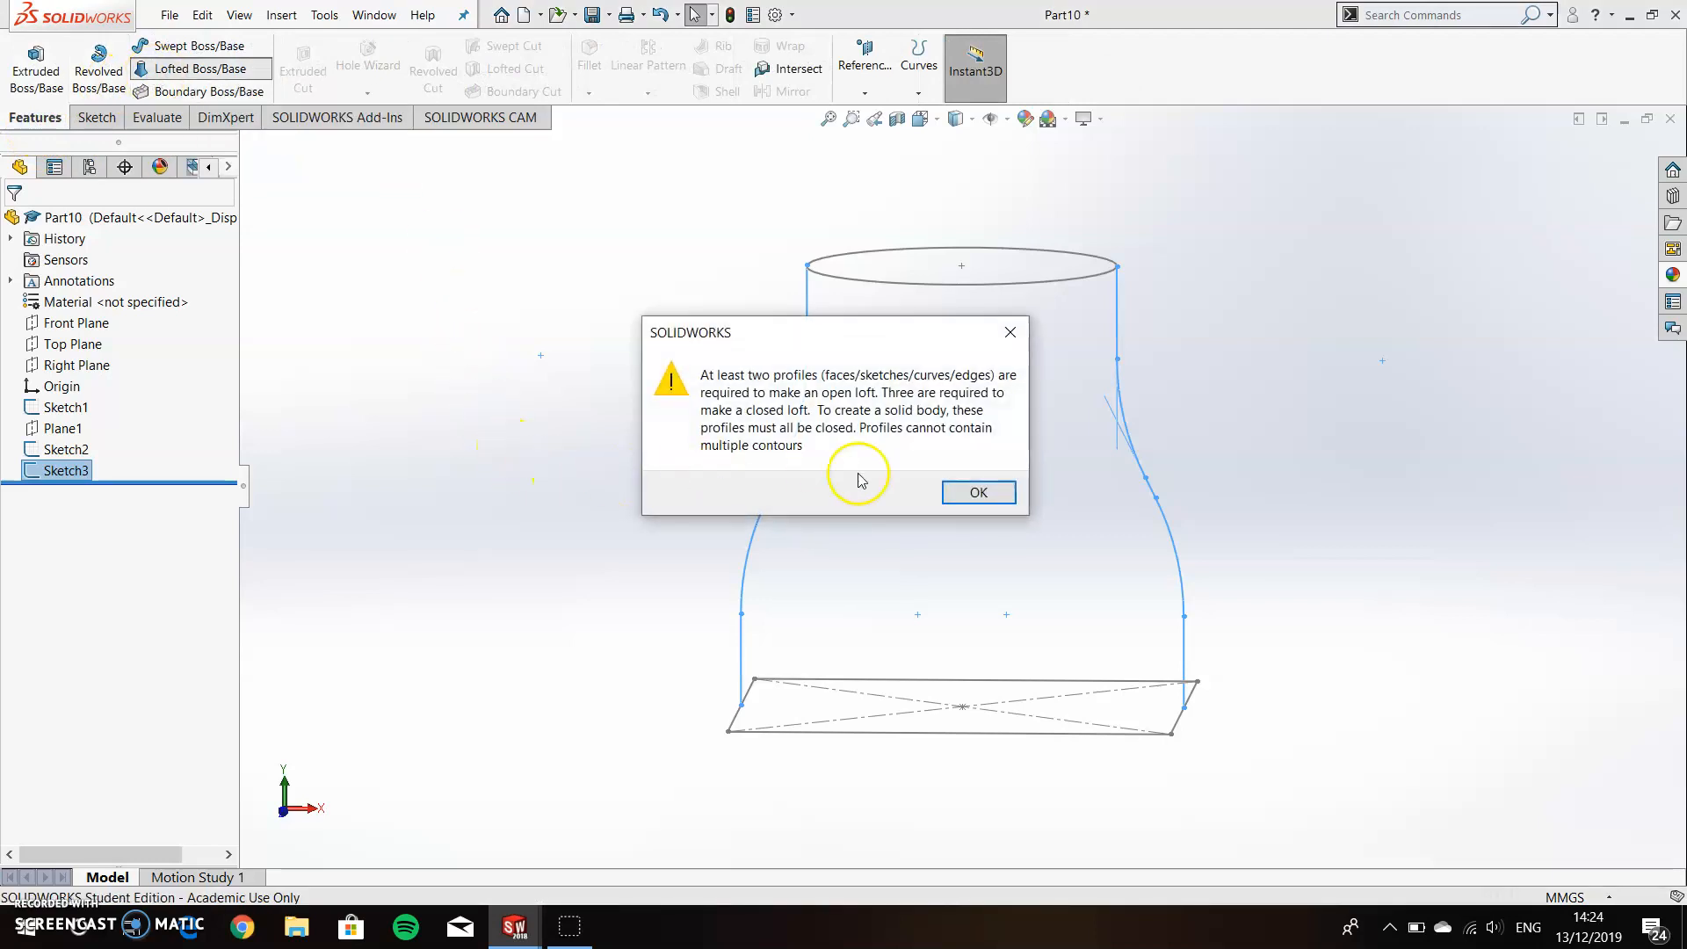
click(958, 496)
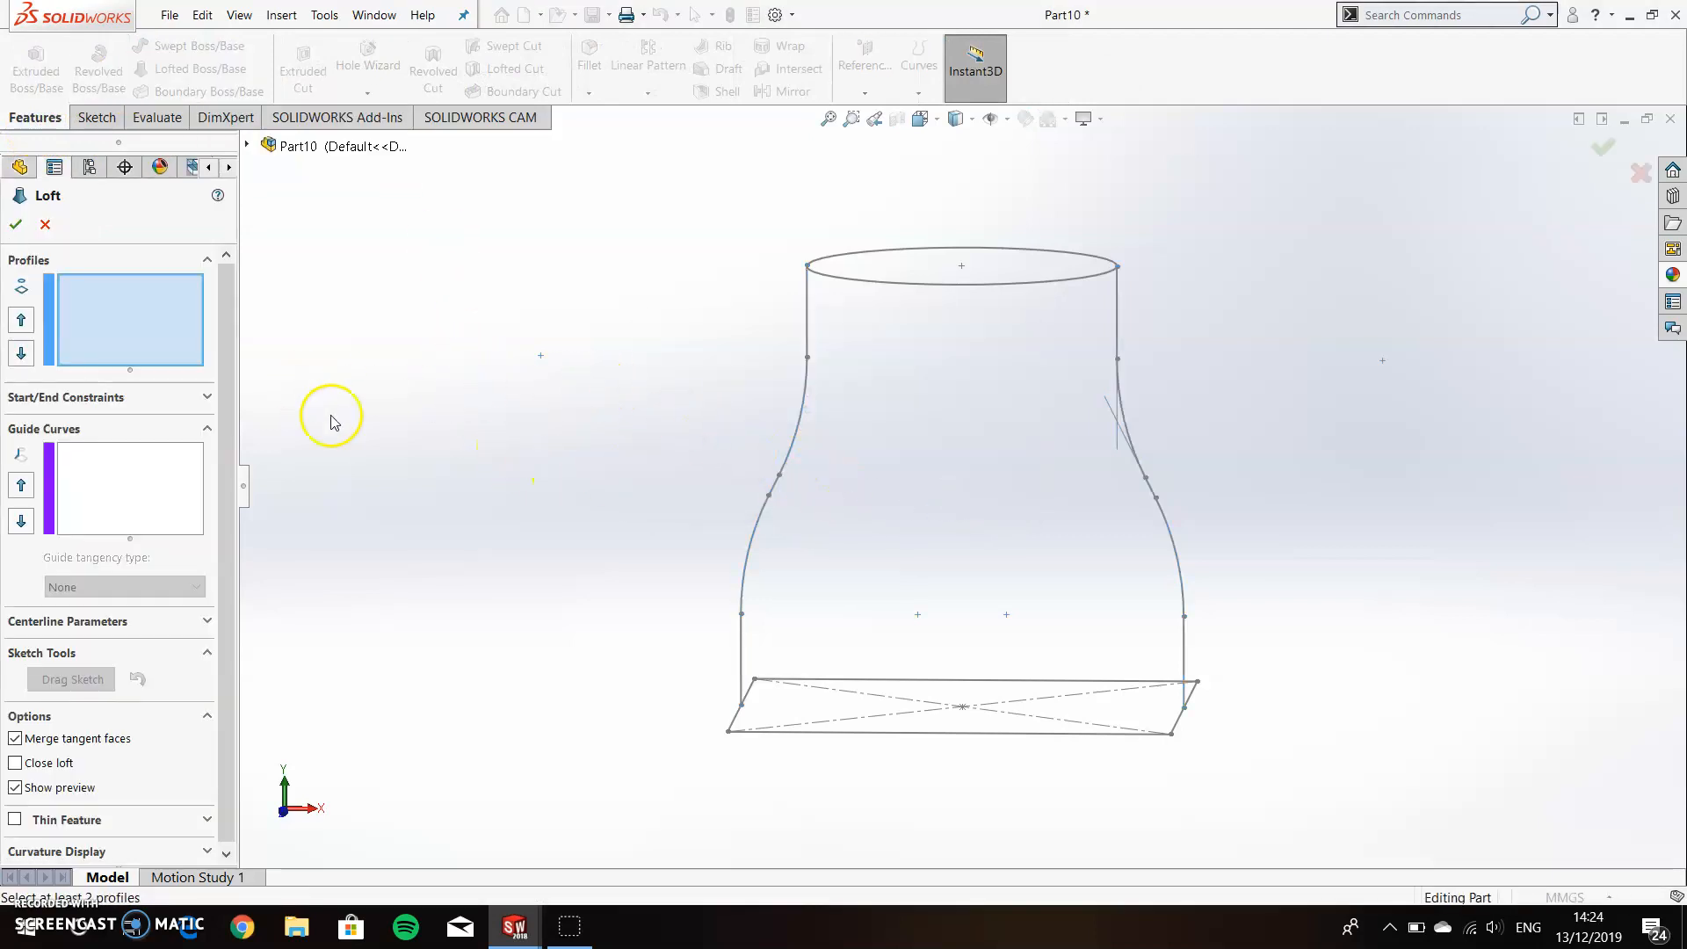
click(890, 733)
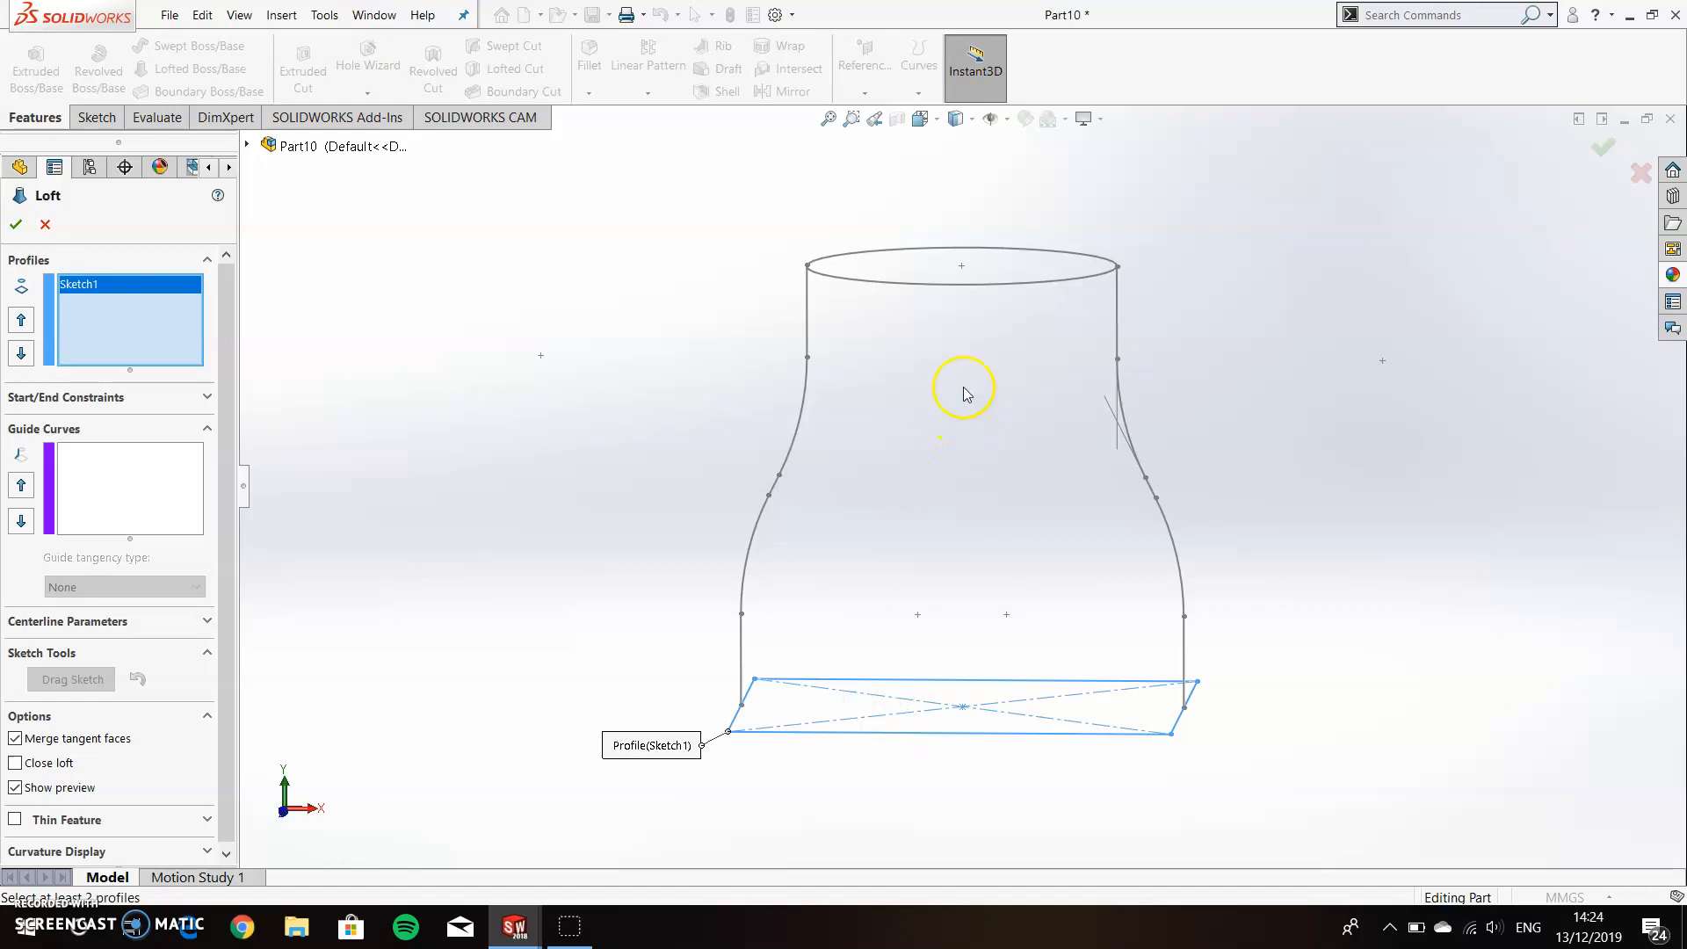
click(980, 284)
Add the original filleted curve, from the square's edge up to the circle, as the loft's first guide curve.
click(159, 529)
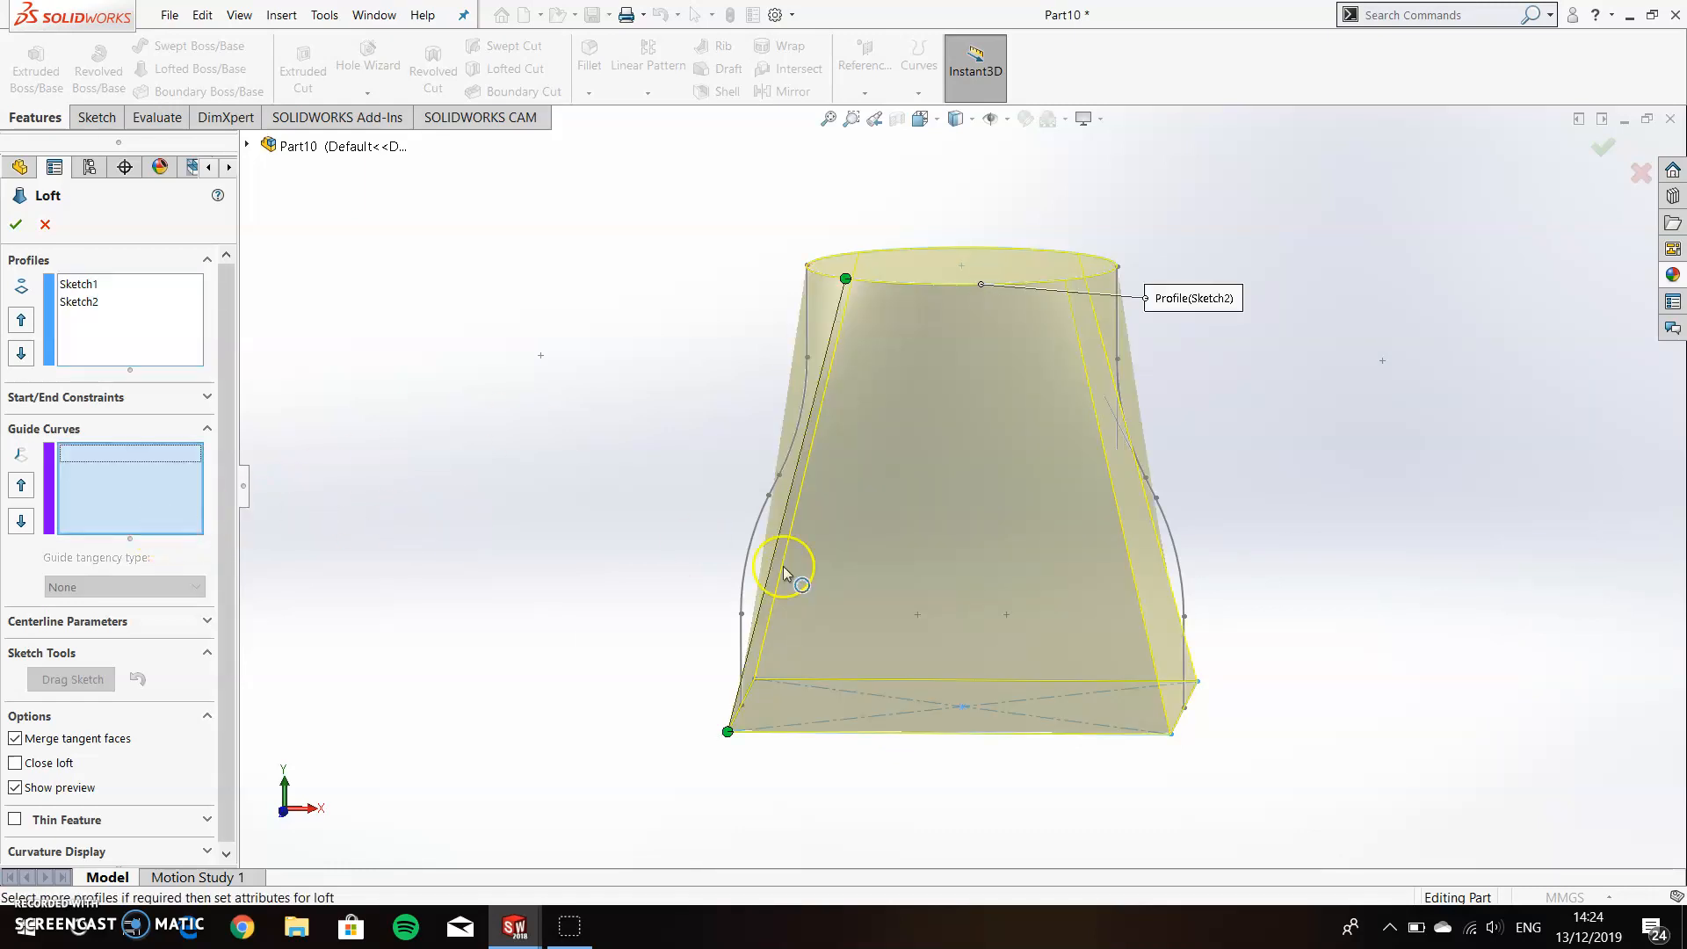
click(1188, 663)
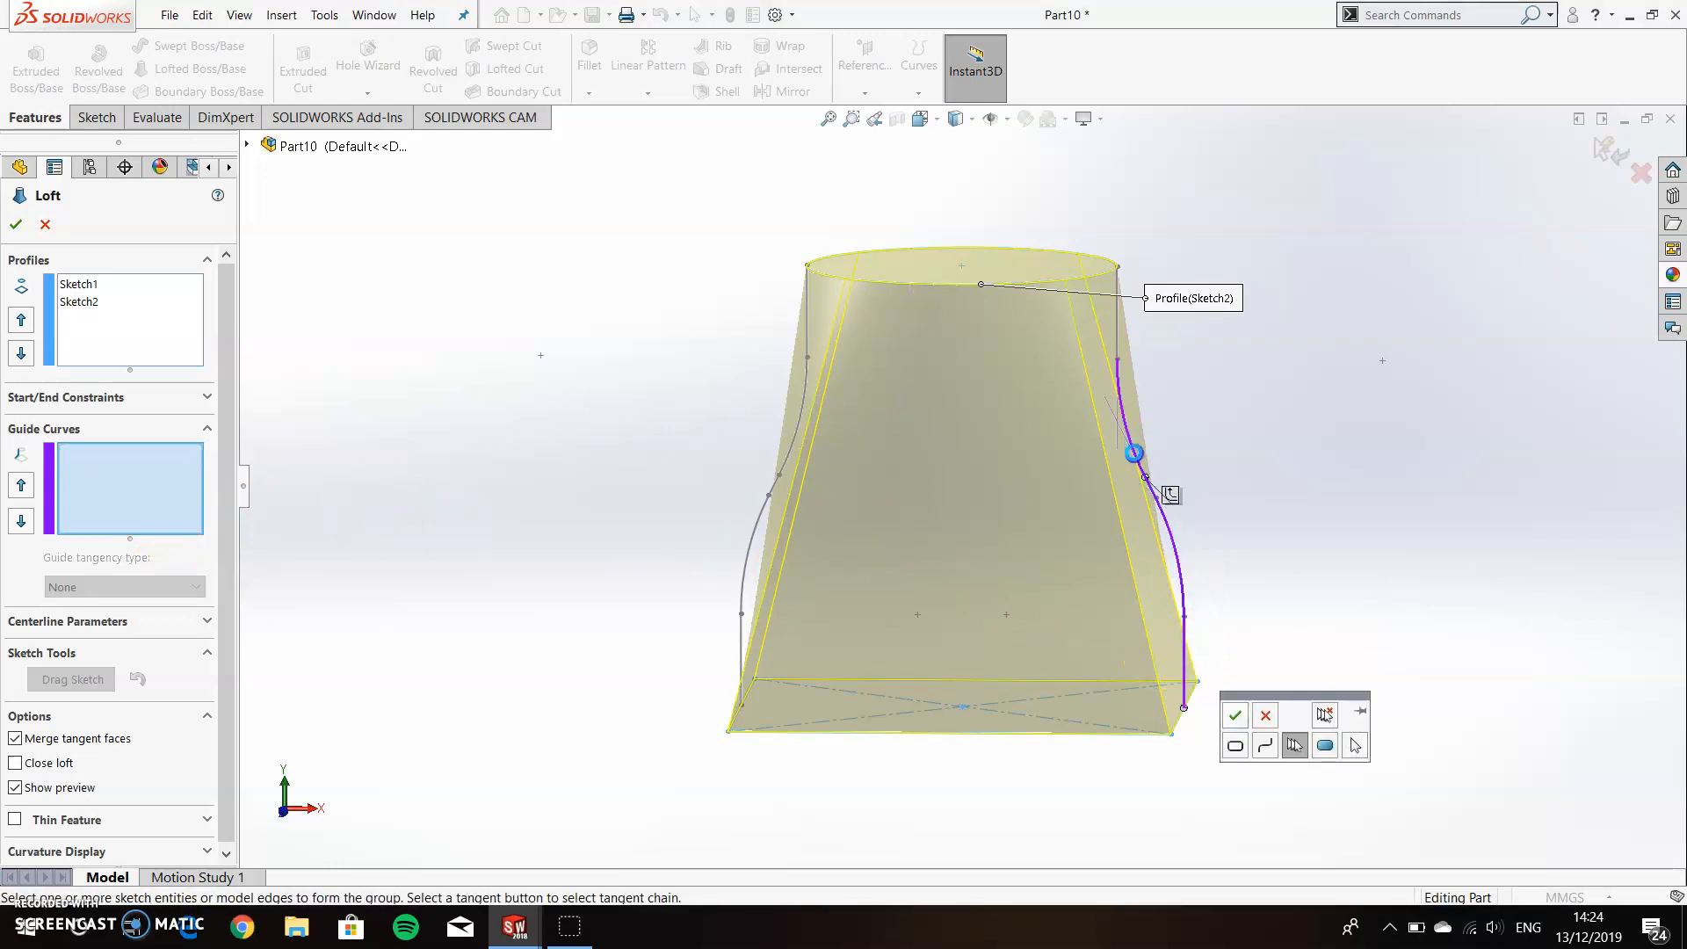
click(1119, 347)
right_click(1120, 346)
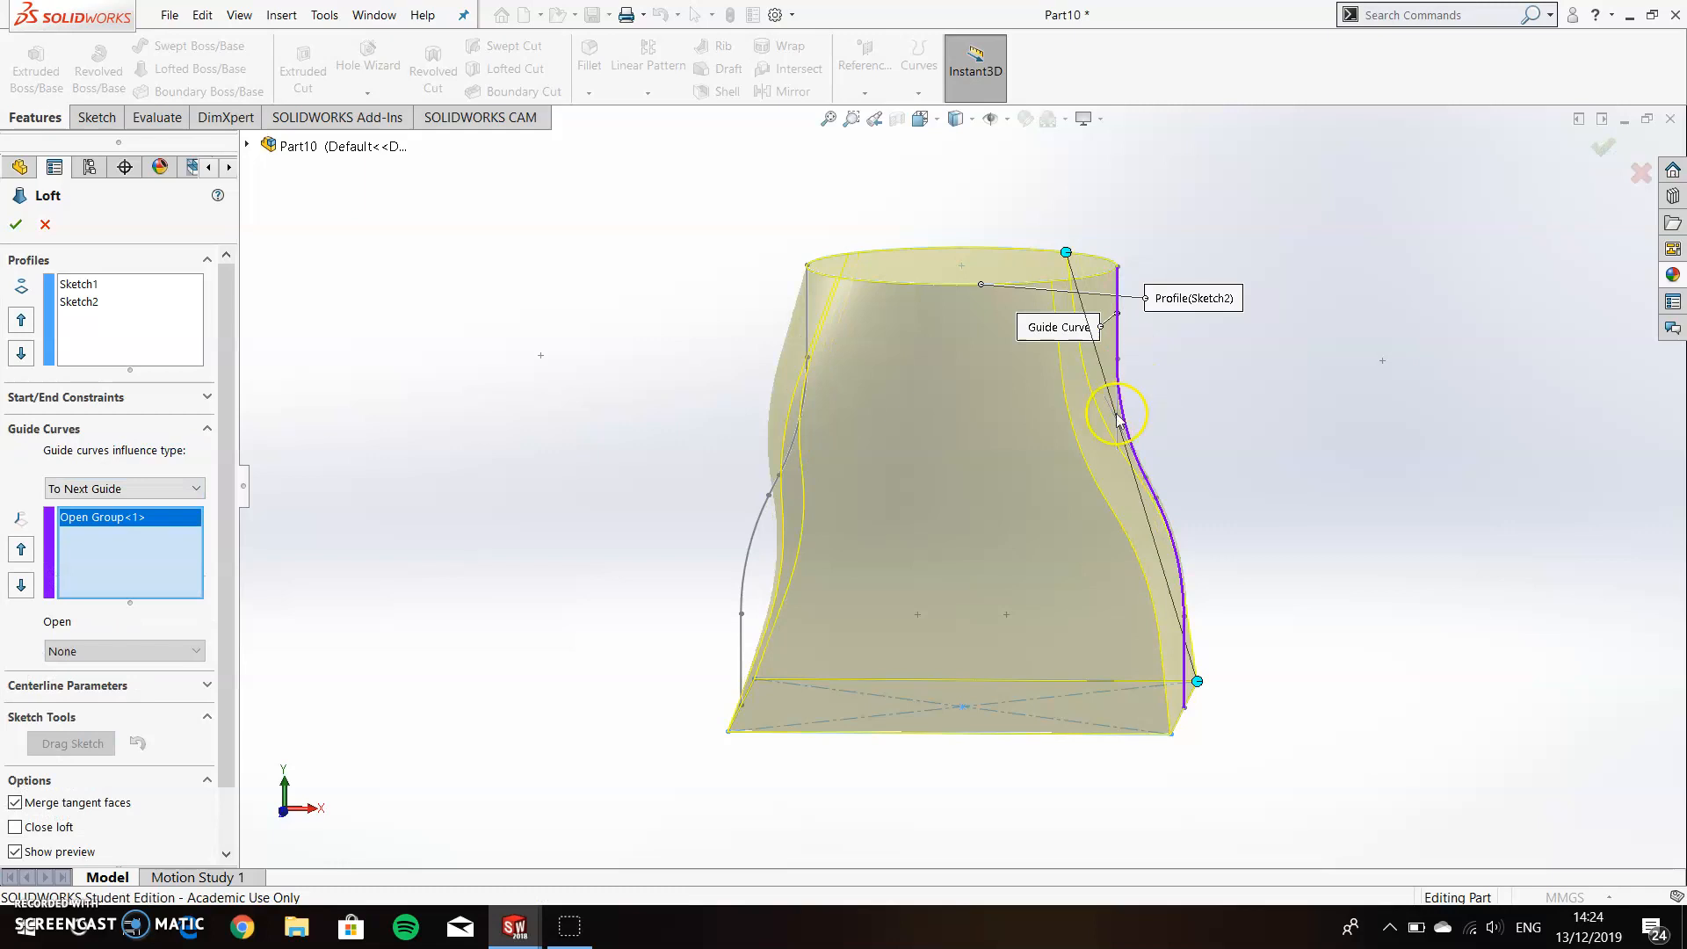
Add the whole mirrored curve as the second guide curve and complete the loft.
click(742, 639)
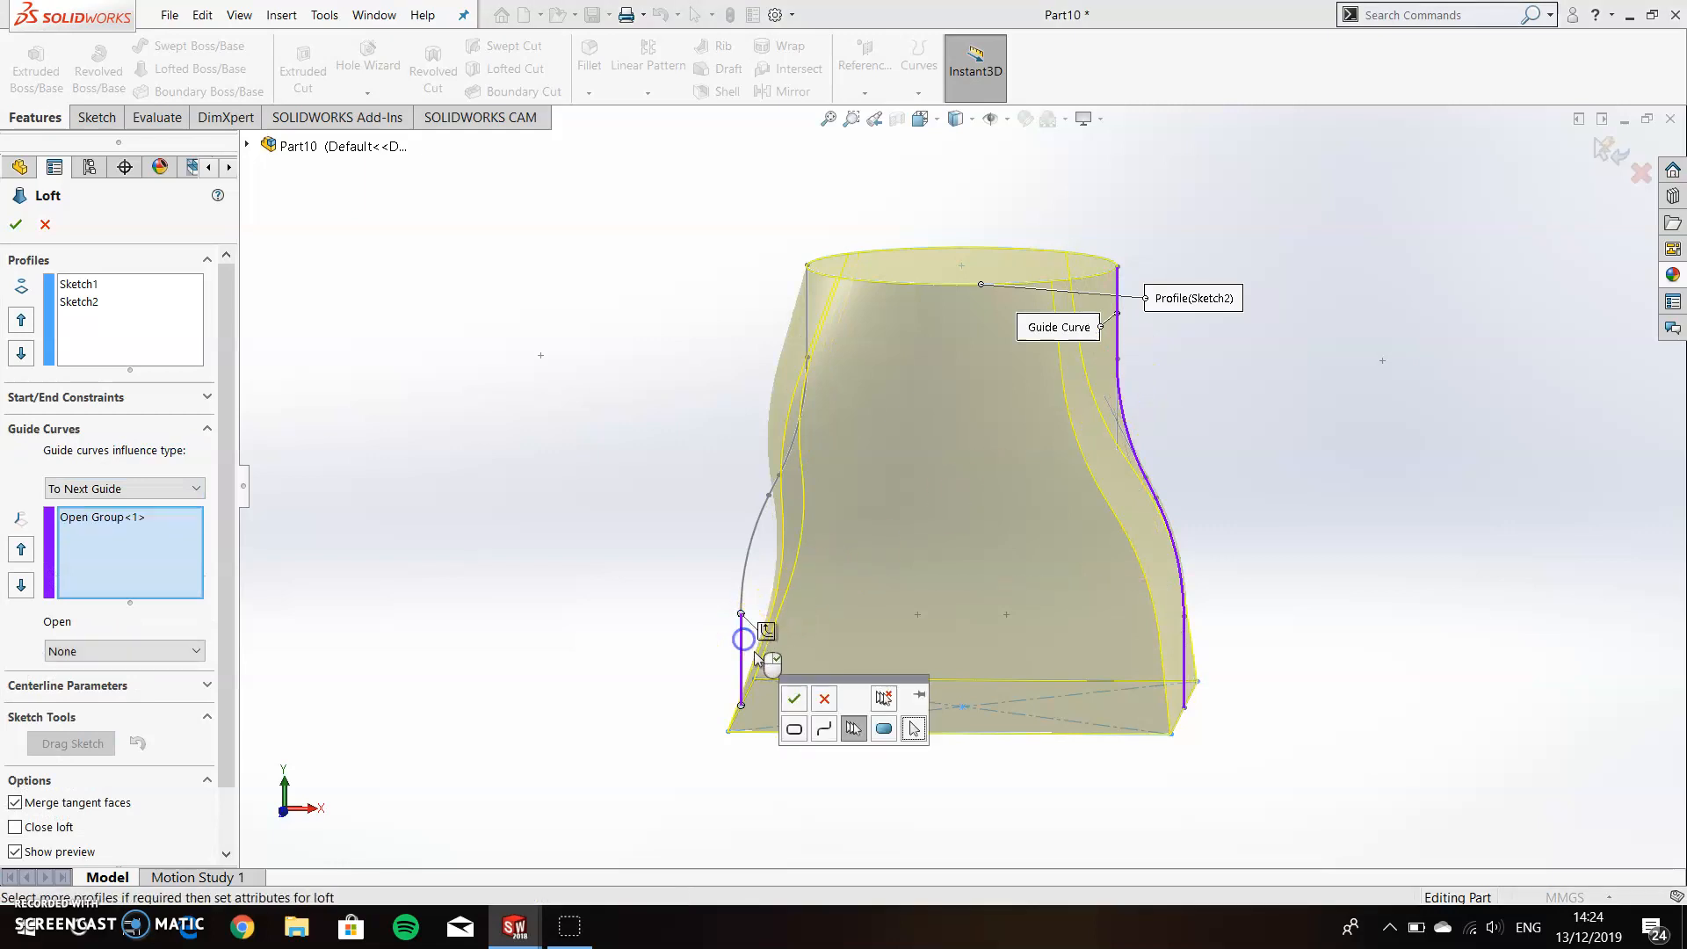
click(768, 633)
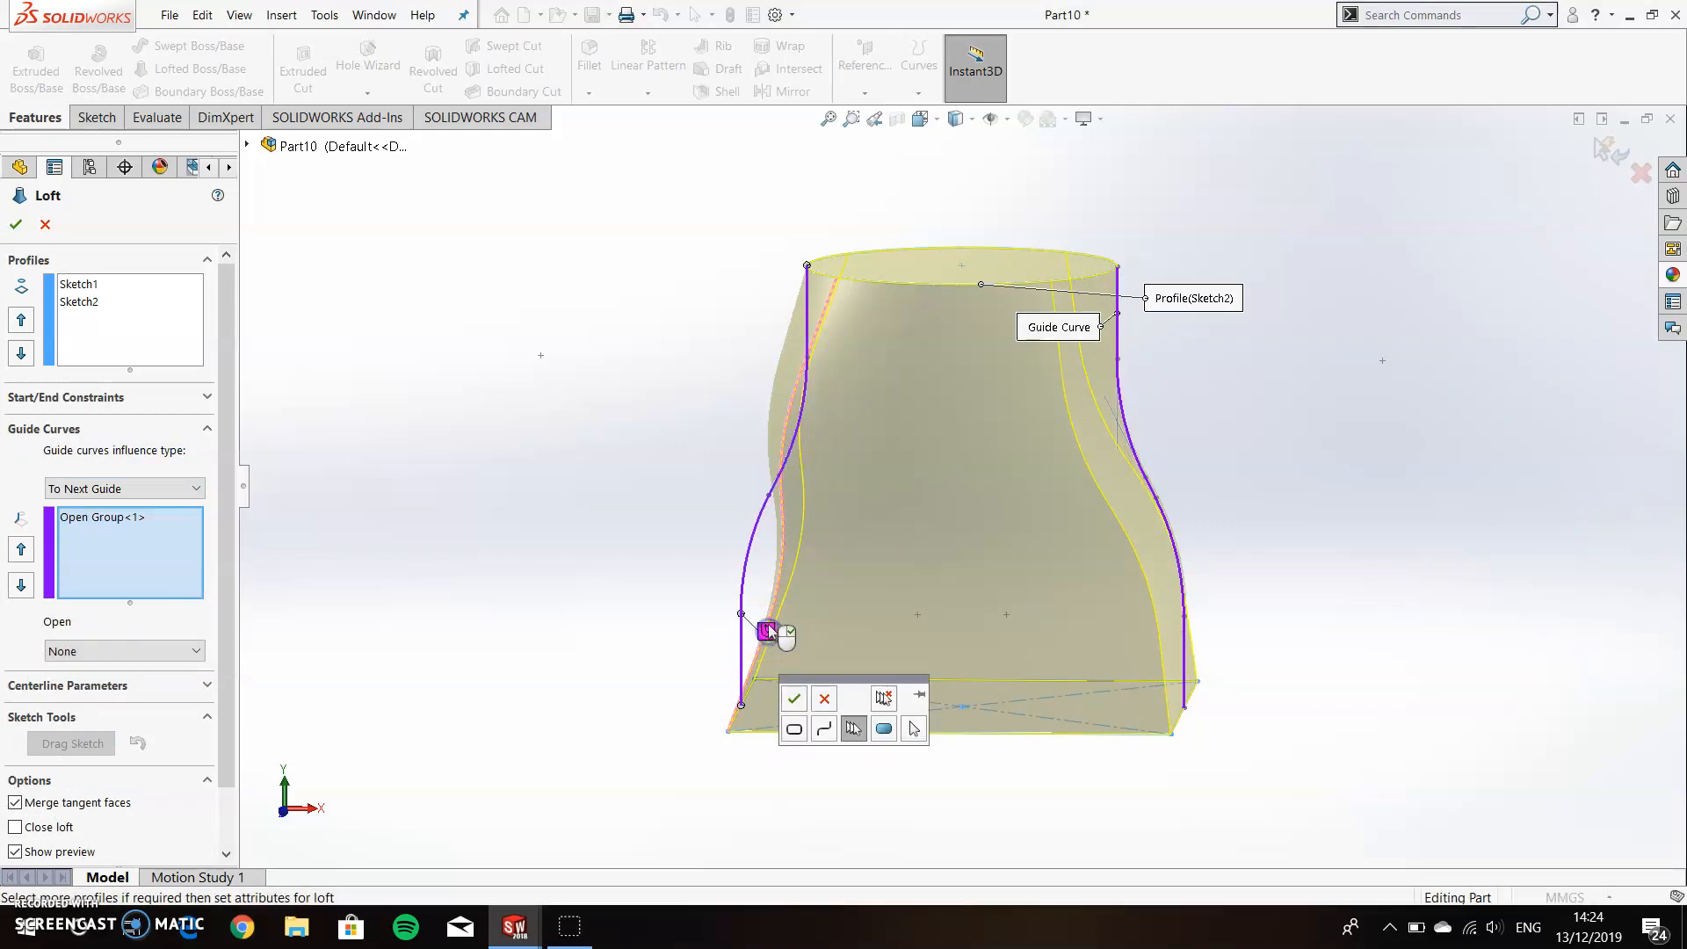
click(800, 704)
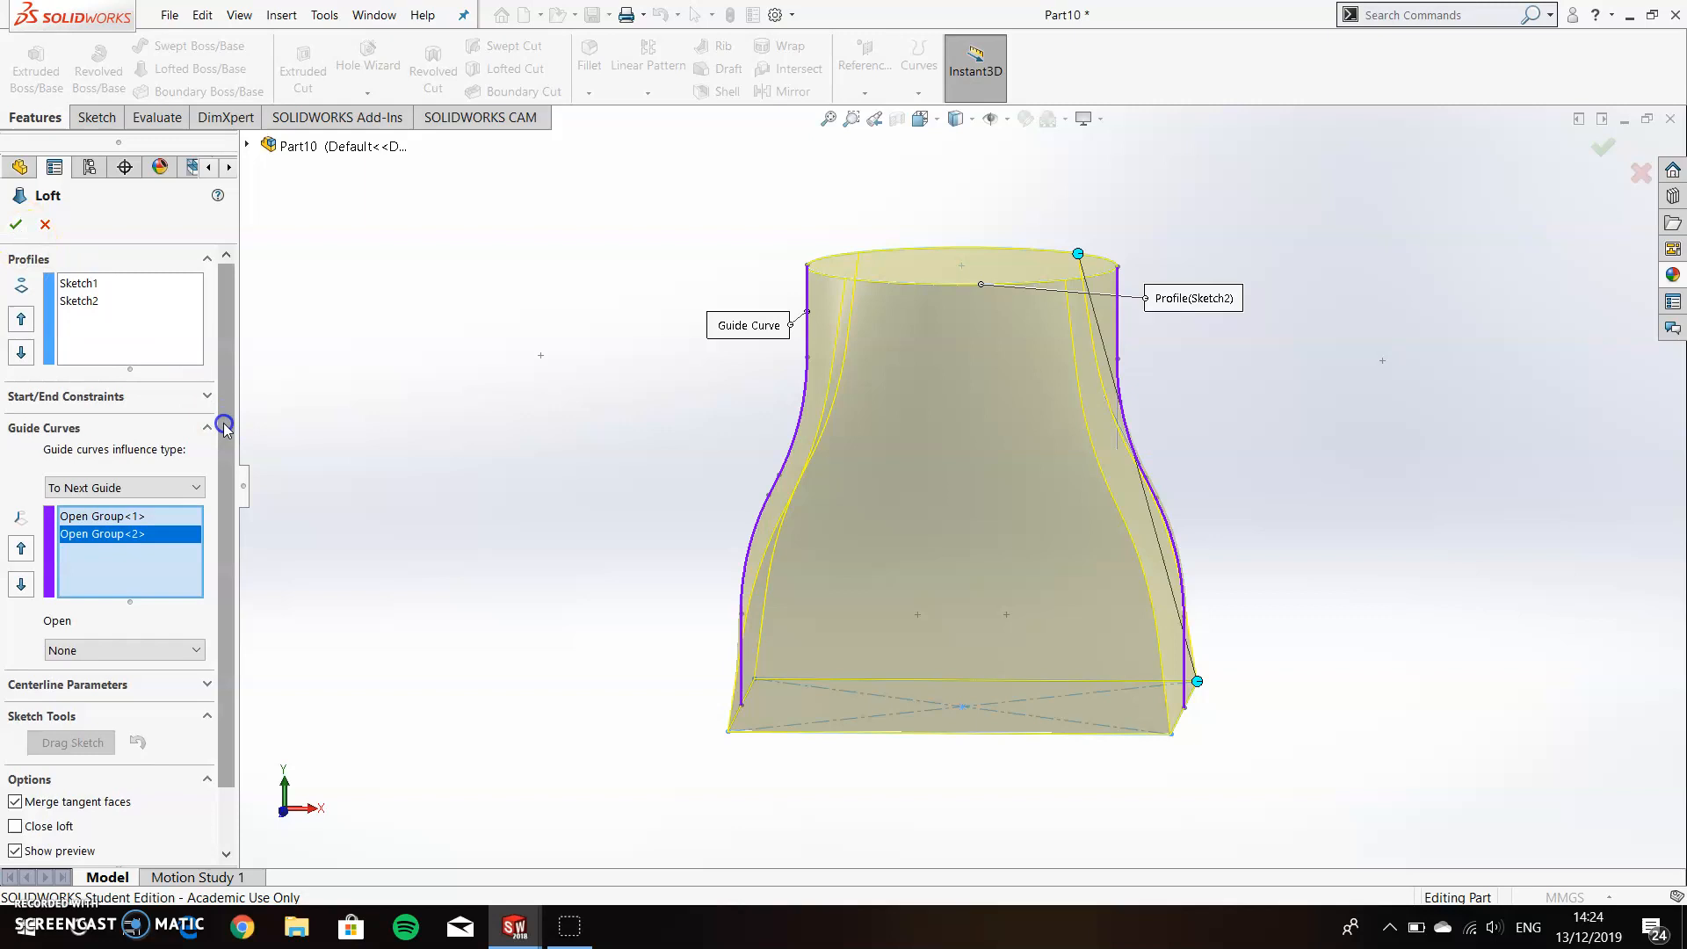
scroll(215, 439, down, 2)
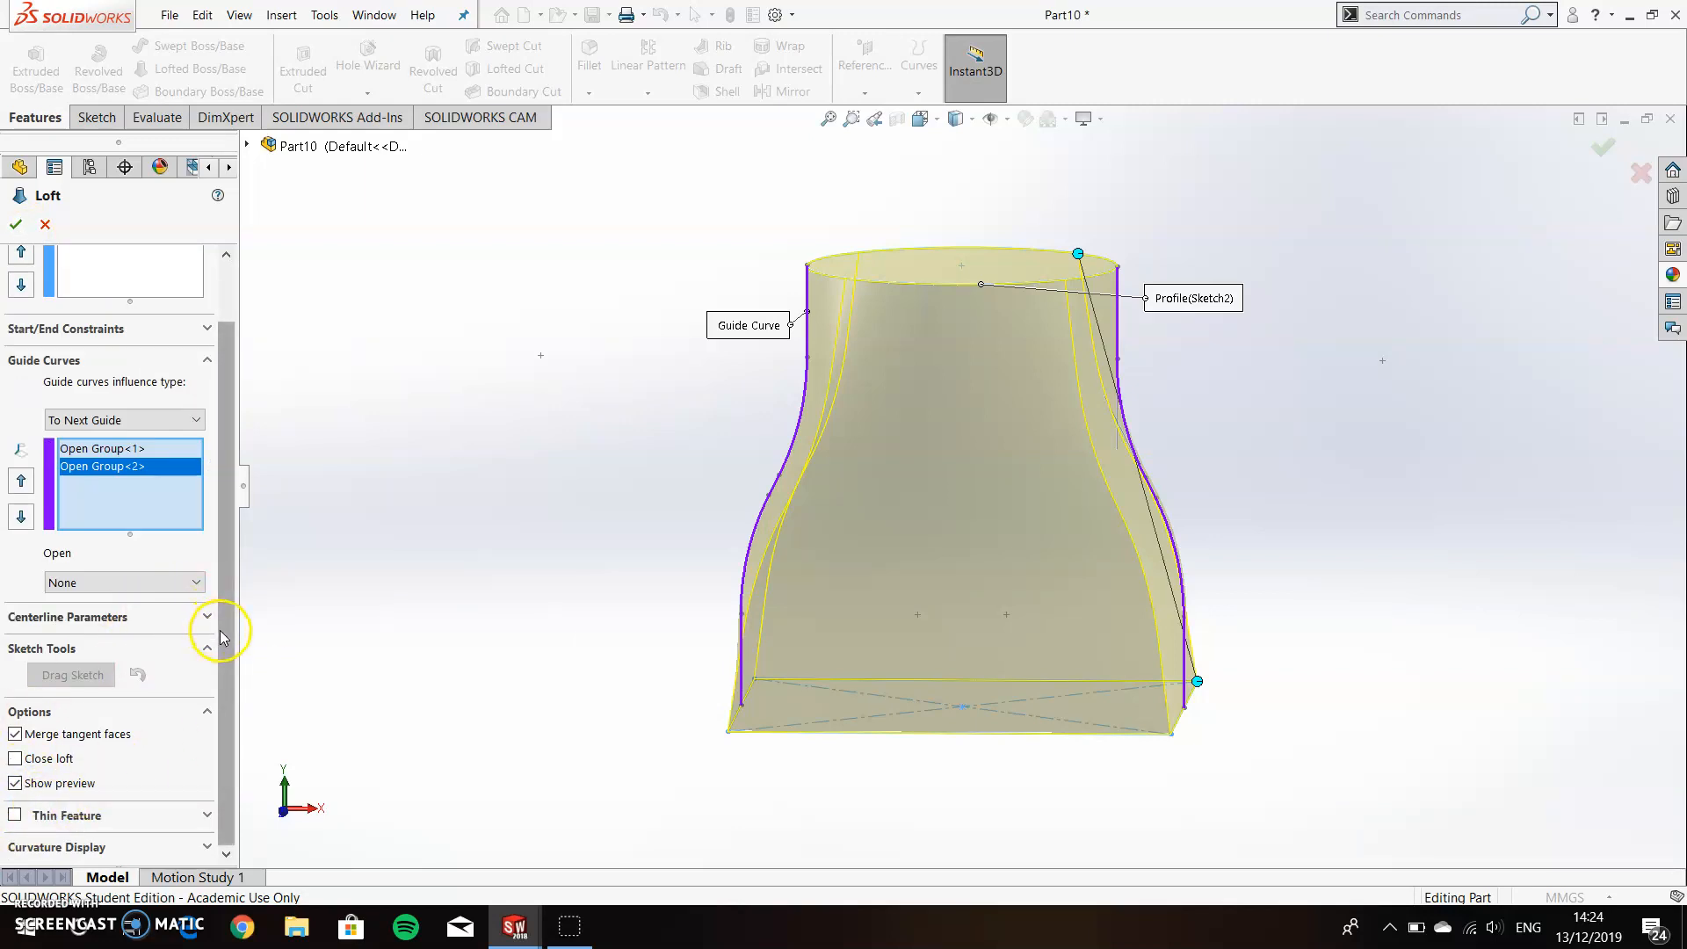
scroll(158, 501, up, 2)
click(14, 226)
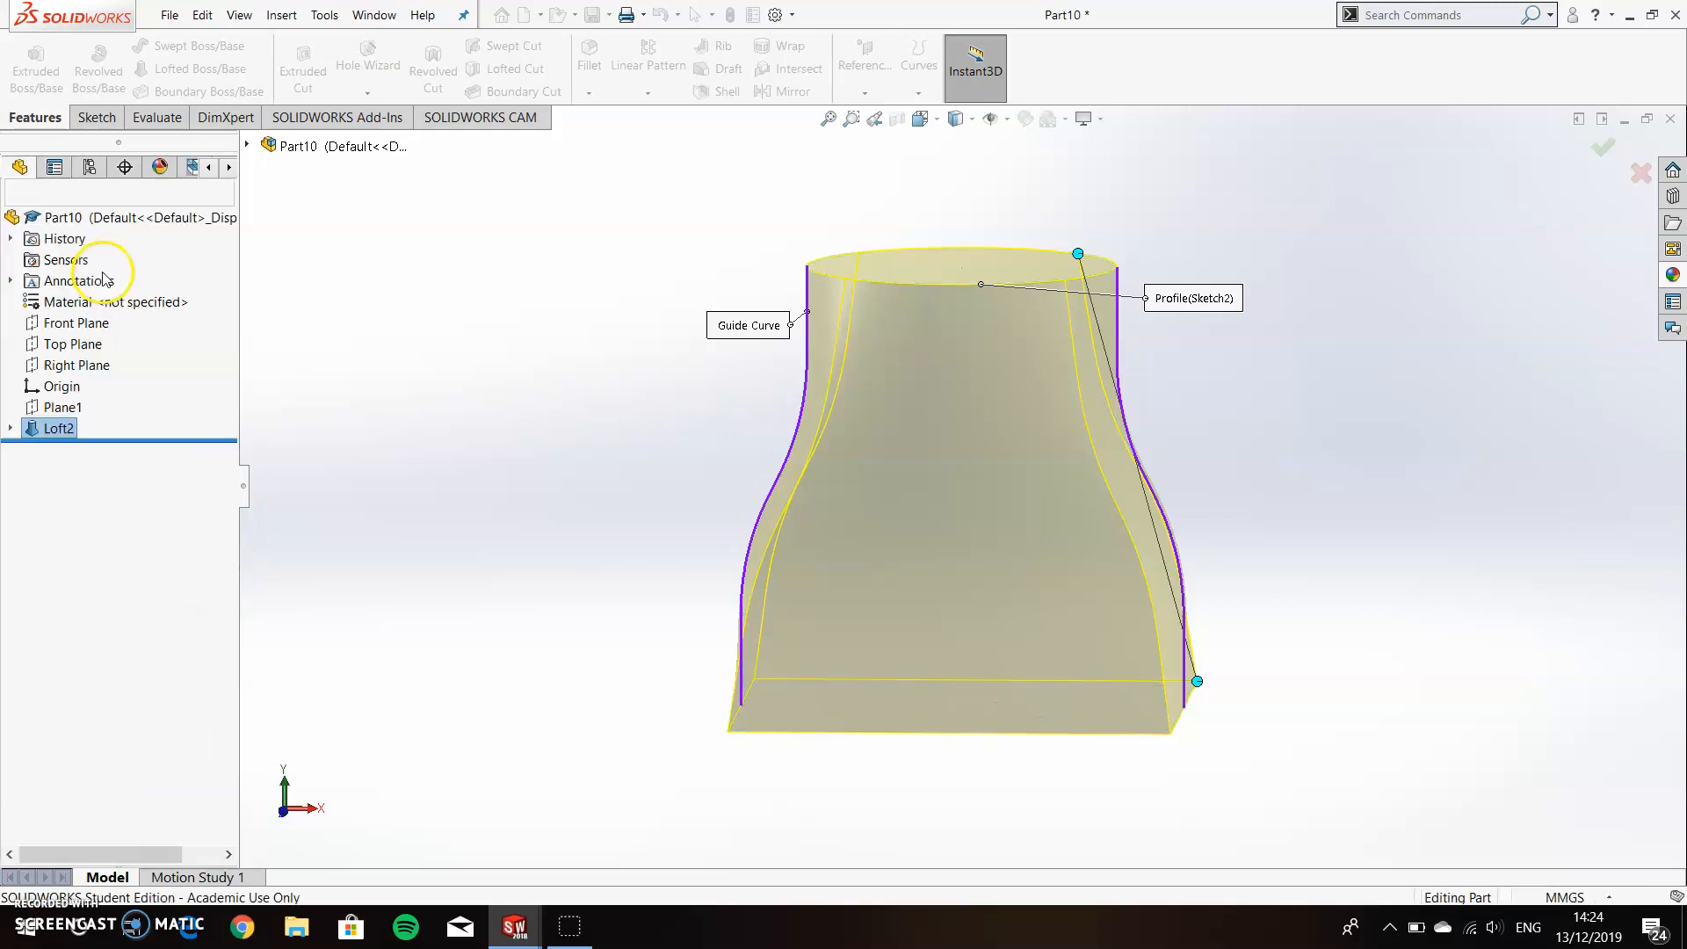
Inspect the loft's shape and review the profile, guide curve and option settings in its feature definition.
middle_drag(582, 461, 1118, 603)
click(672, 514)
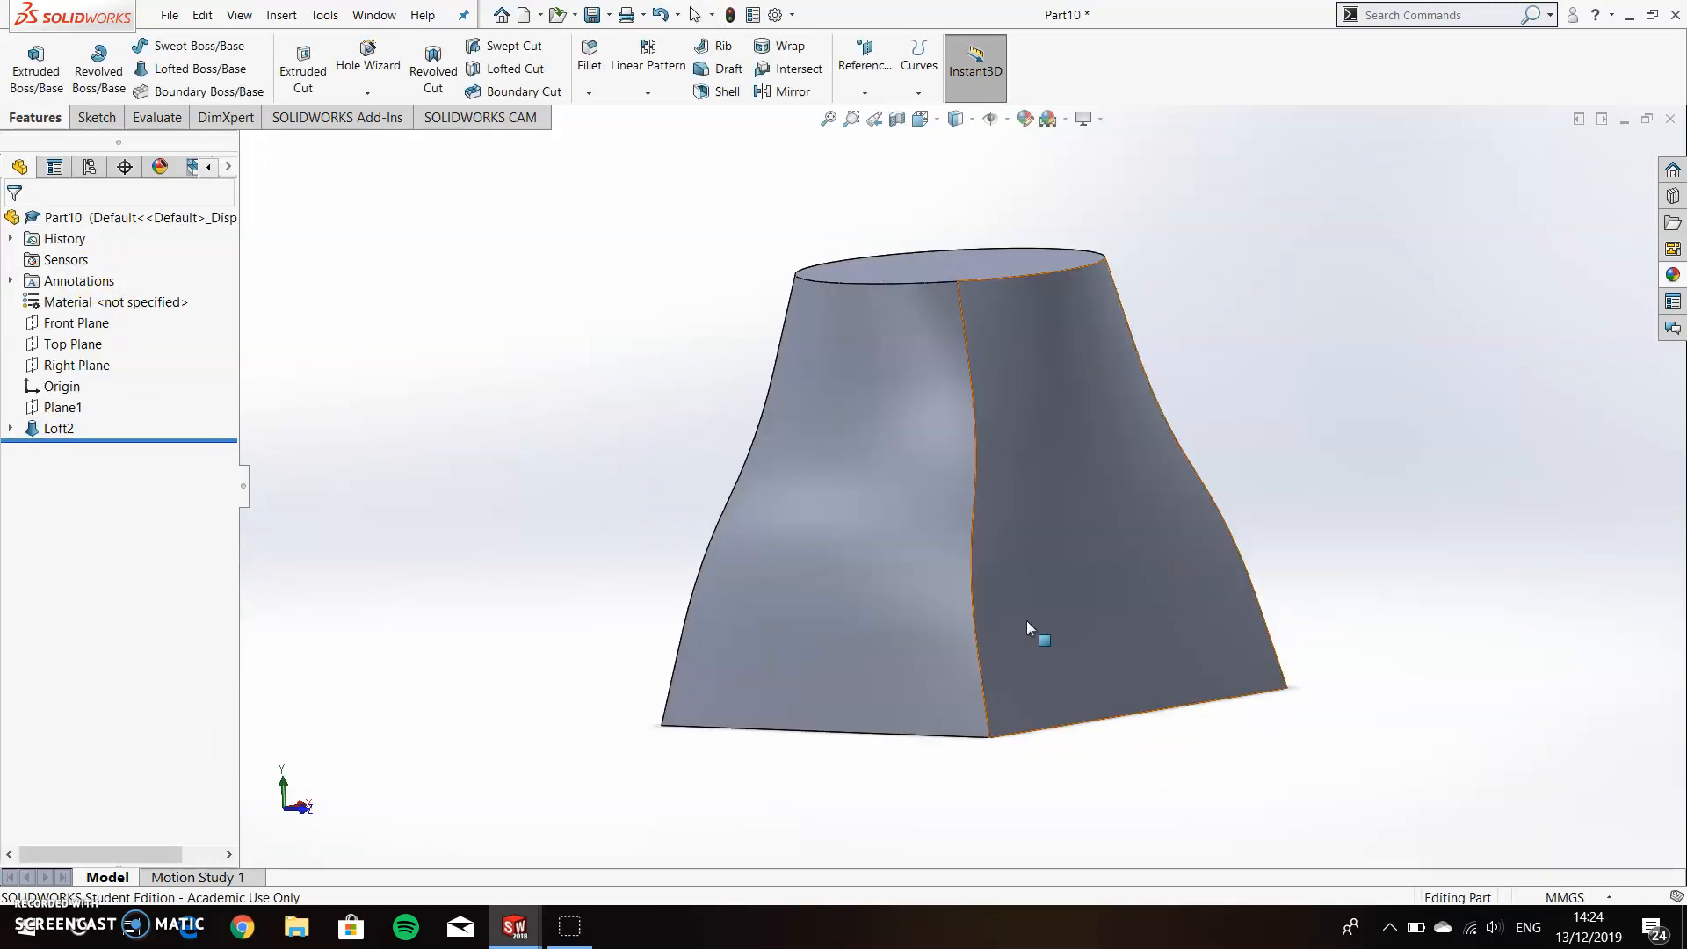
right_click(57, 429)
click(104, 420)
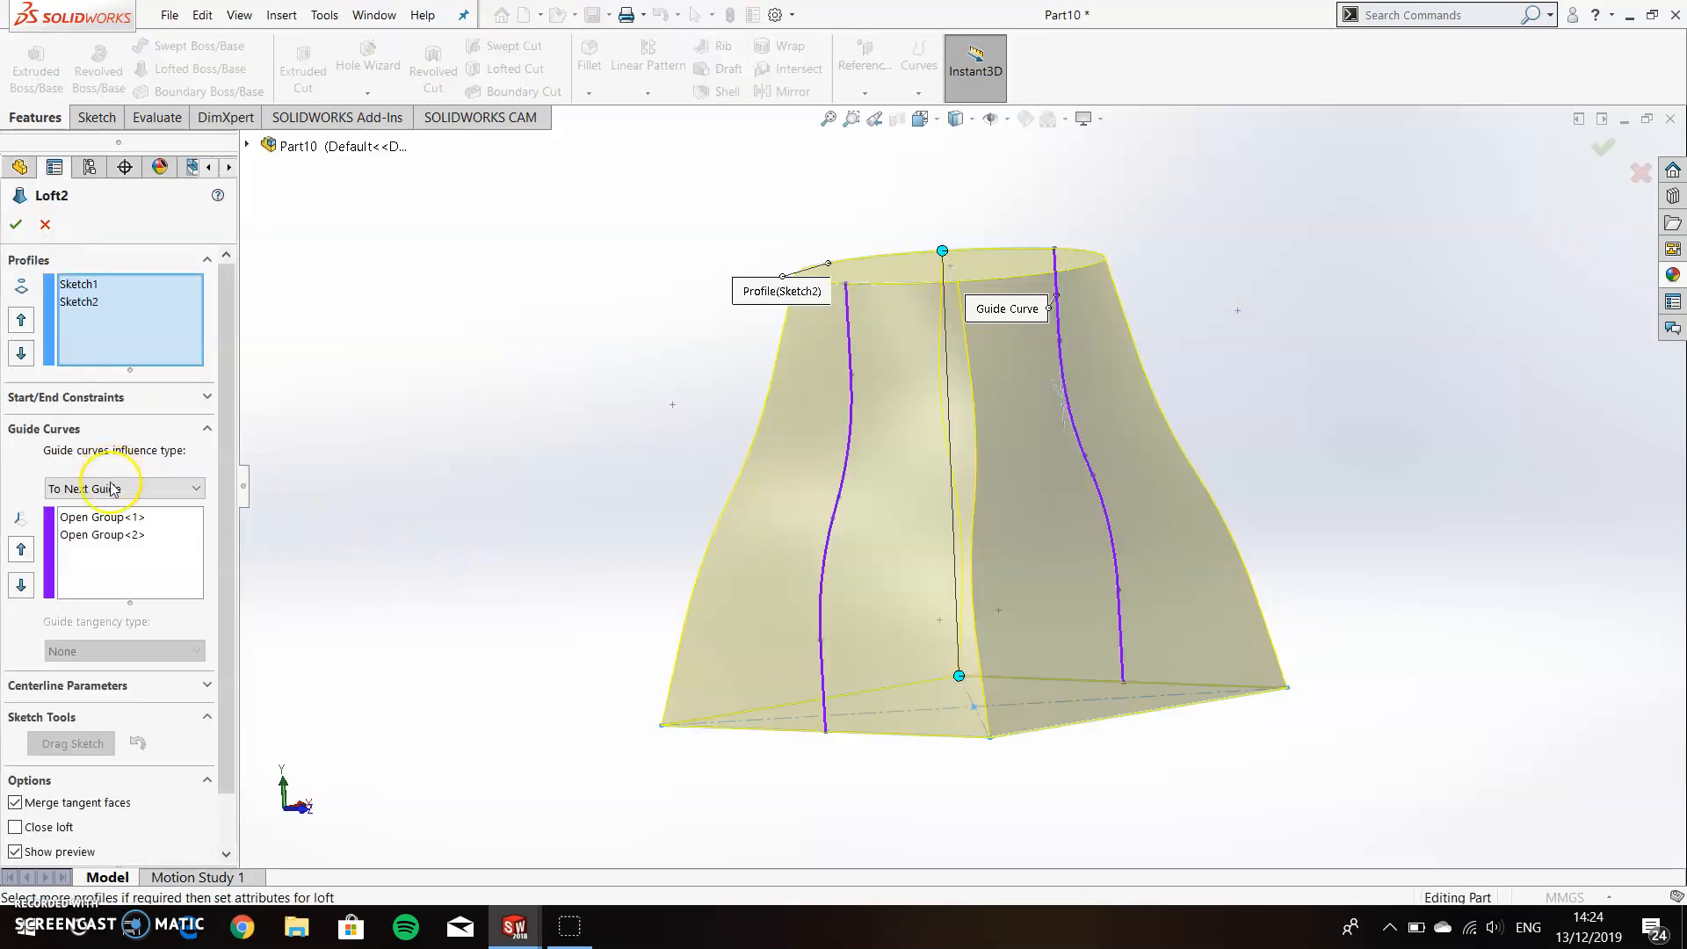
scroll(213, 694, down, 3)
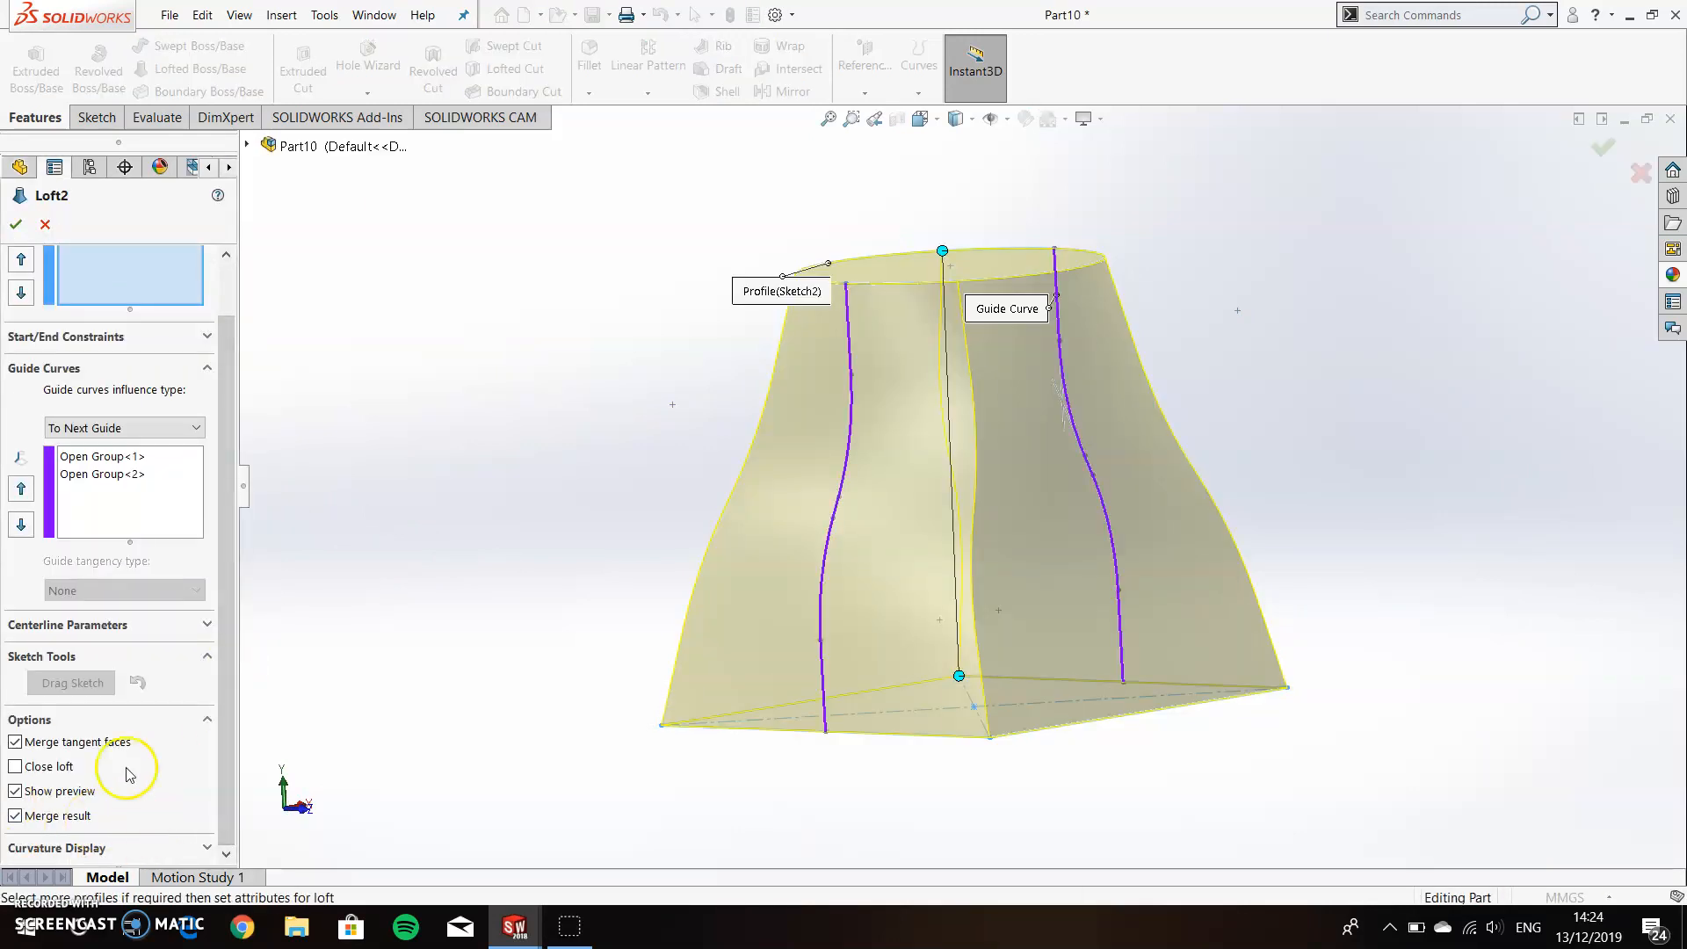
scroll(224, 799, up, 3)
scroll(226, 803, down, 3)
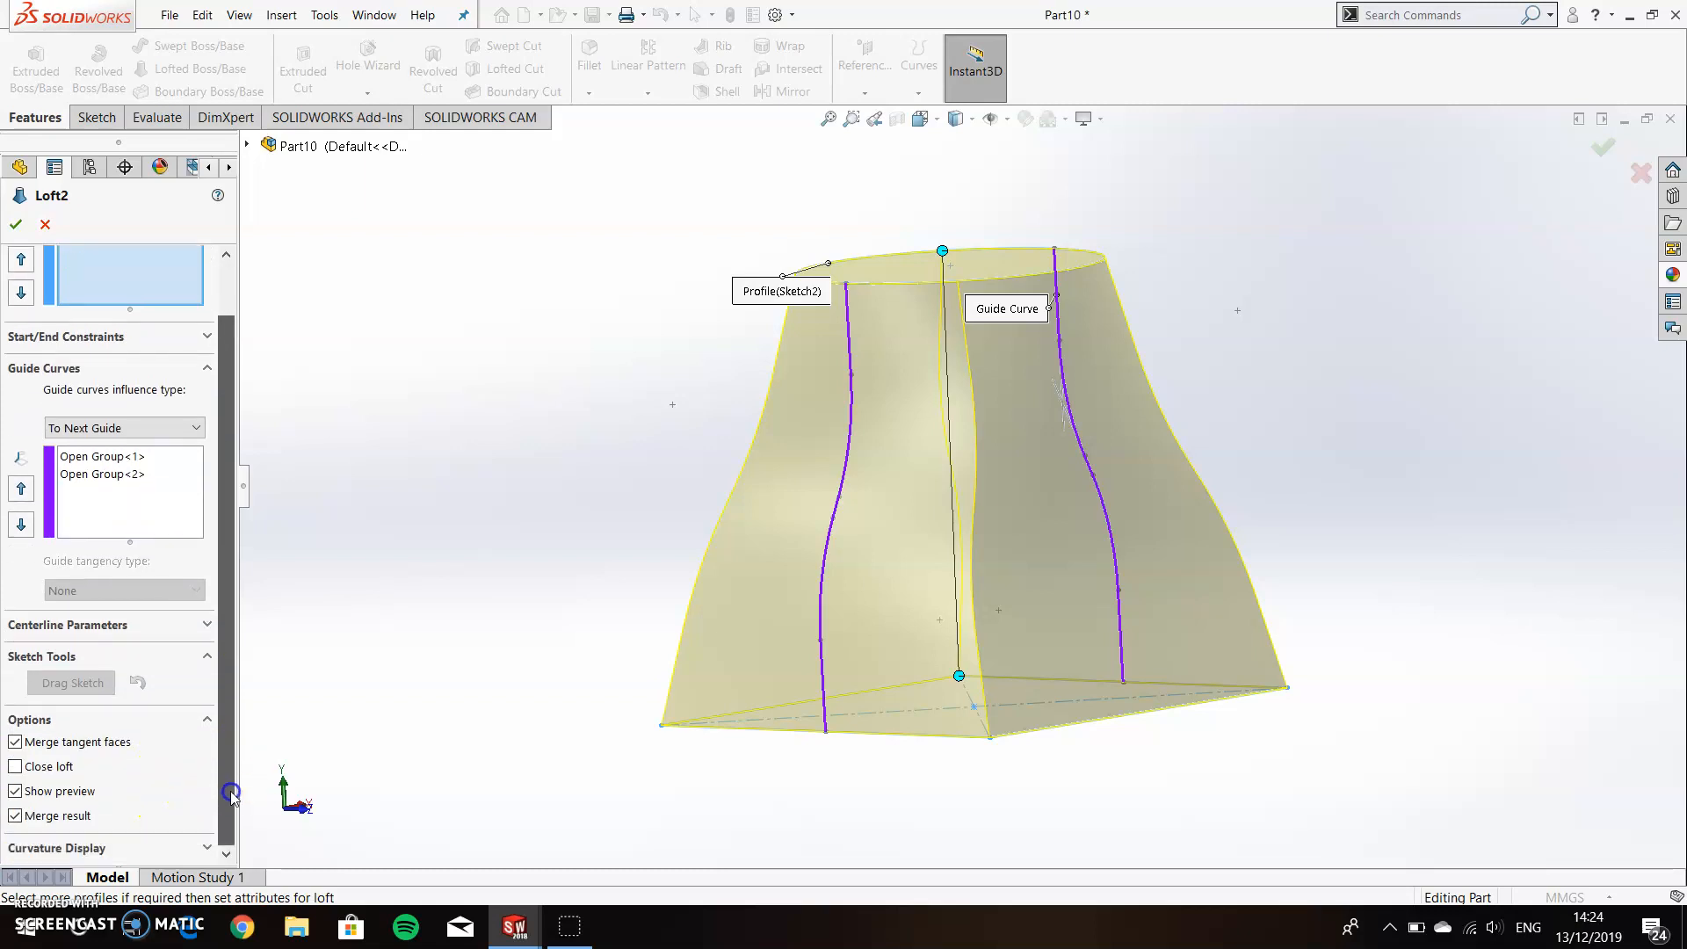
drag(221, 773, 231, 694)
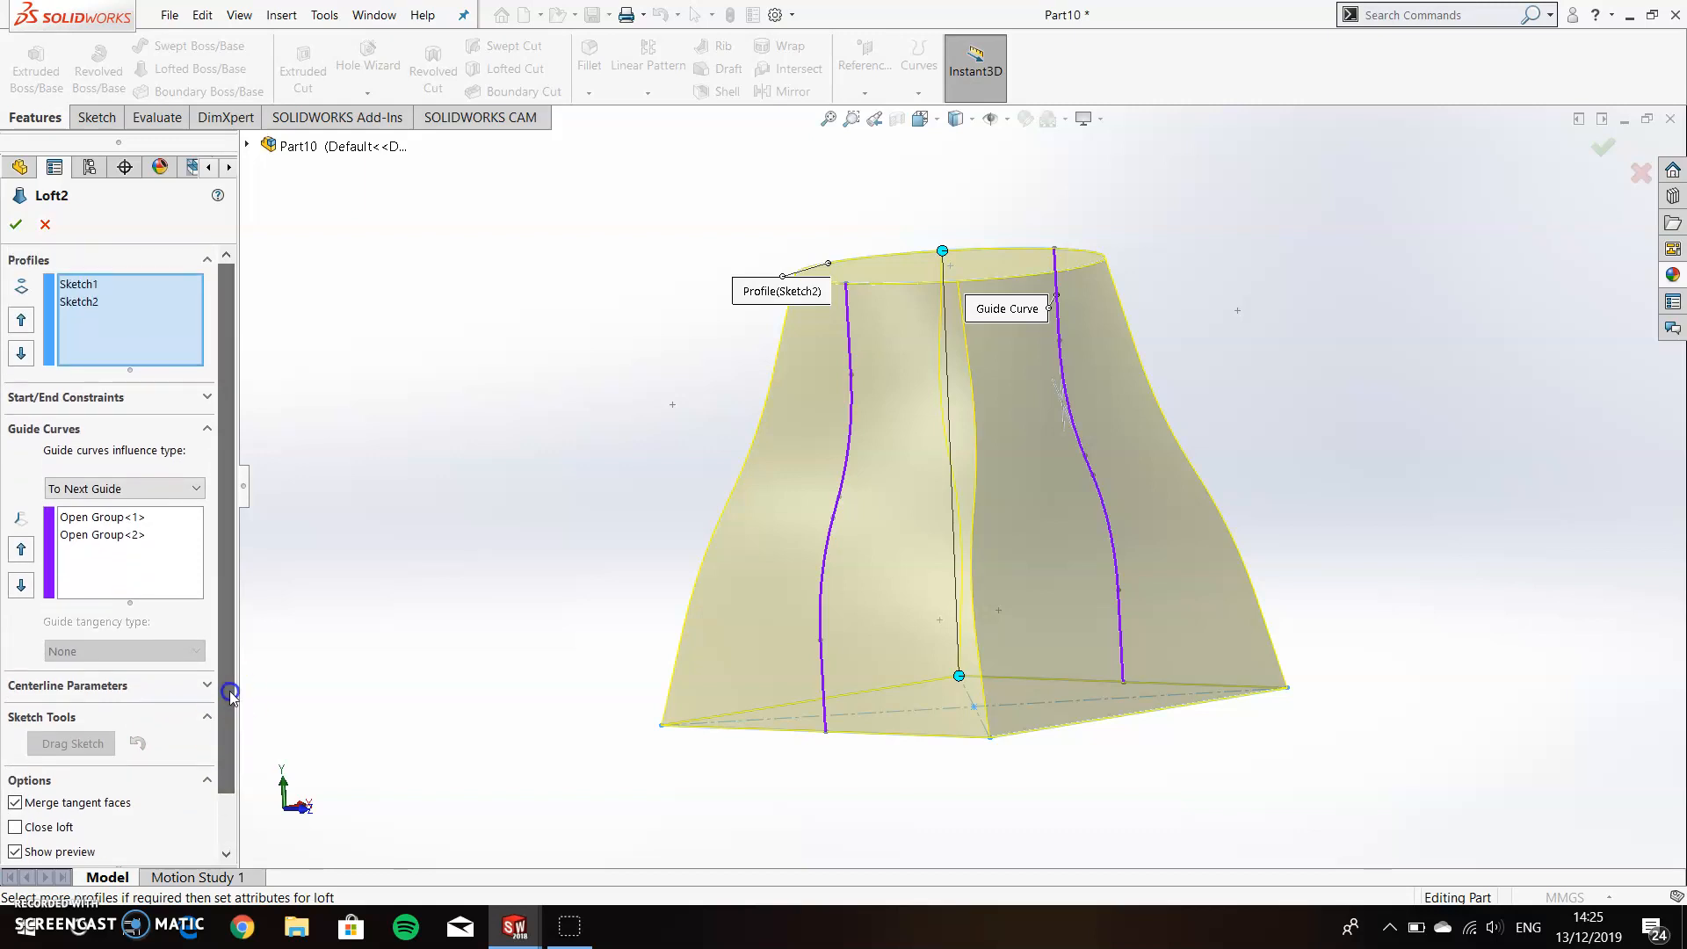
click(44, 222)
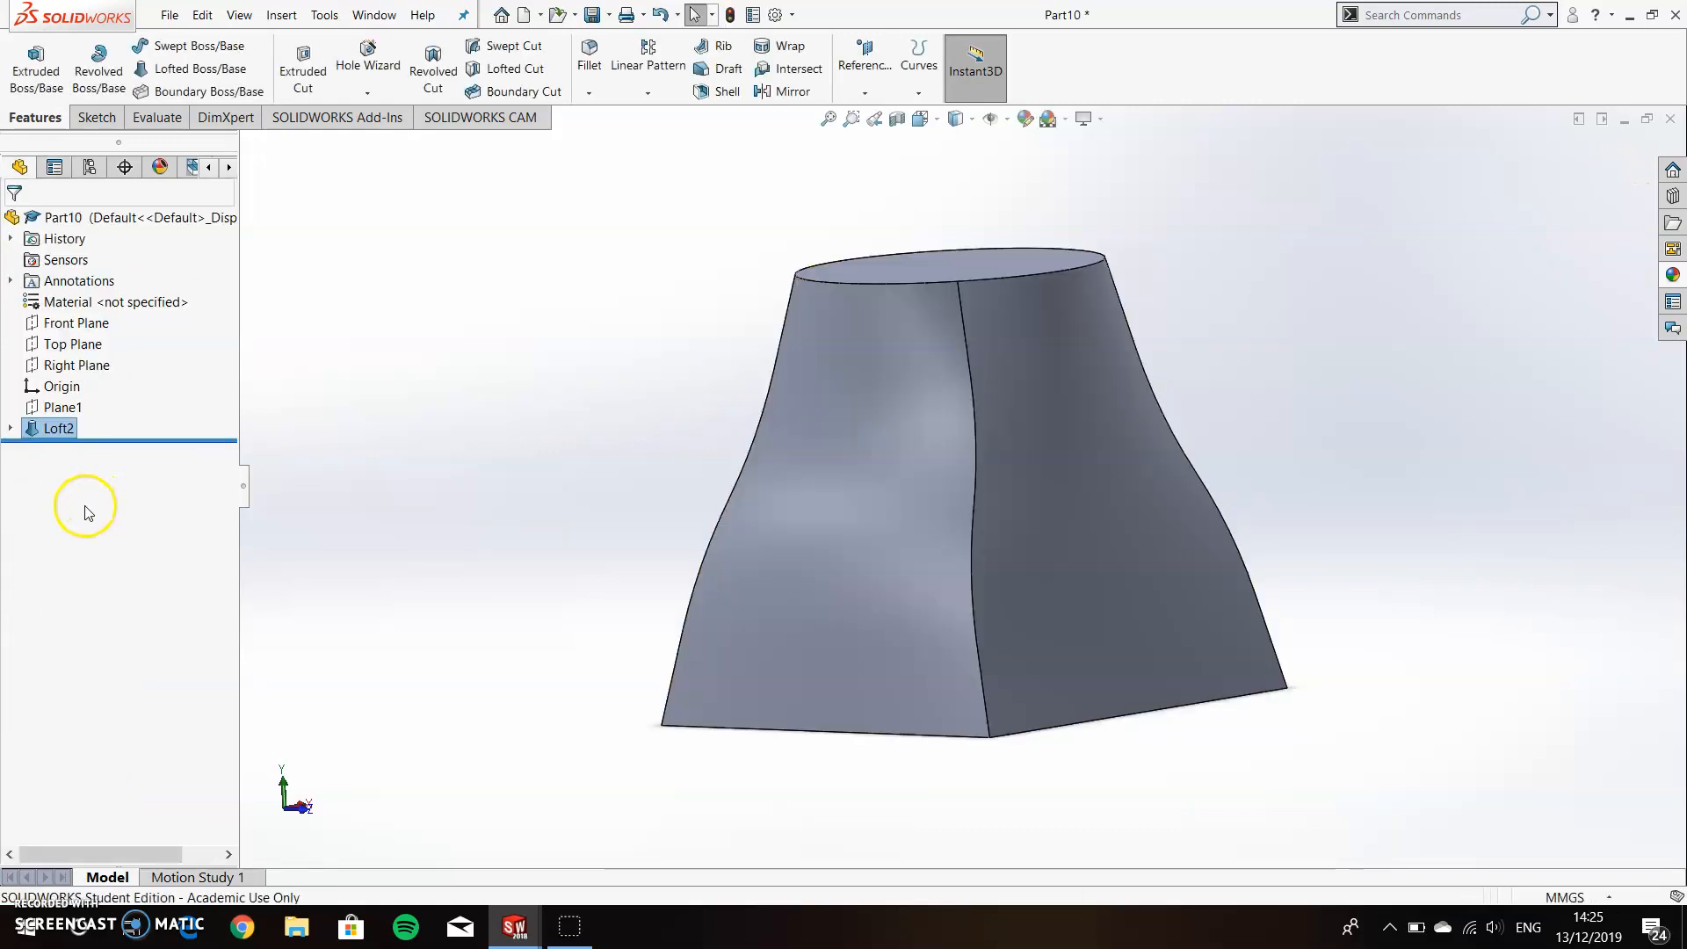
Delete the loft feature, keeping its profile and guide curve sketches.
right_click(53, 428)
click(110, 529)
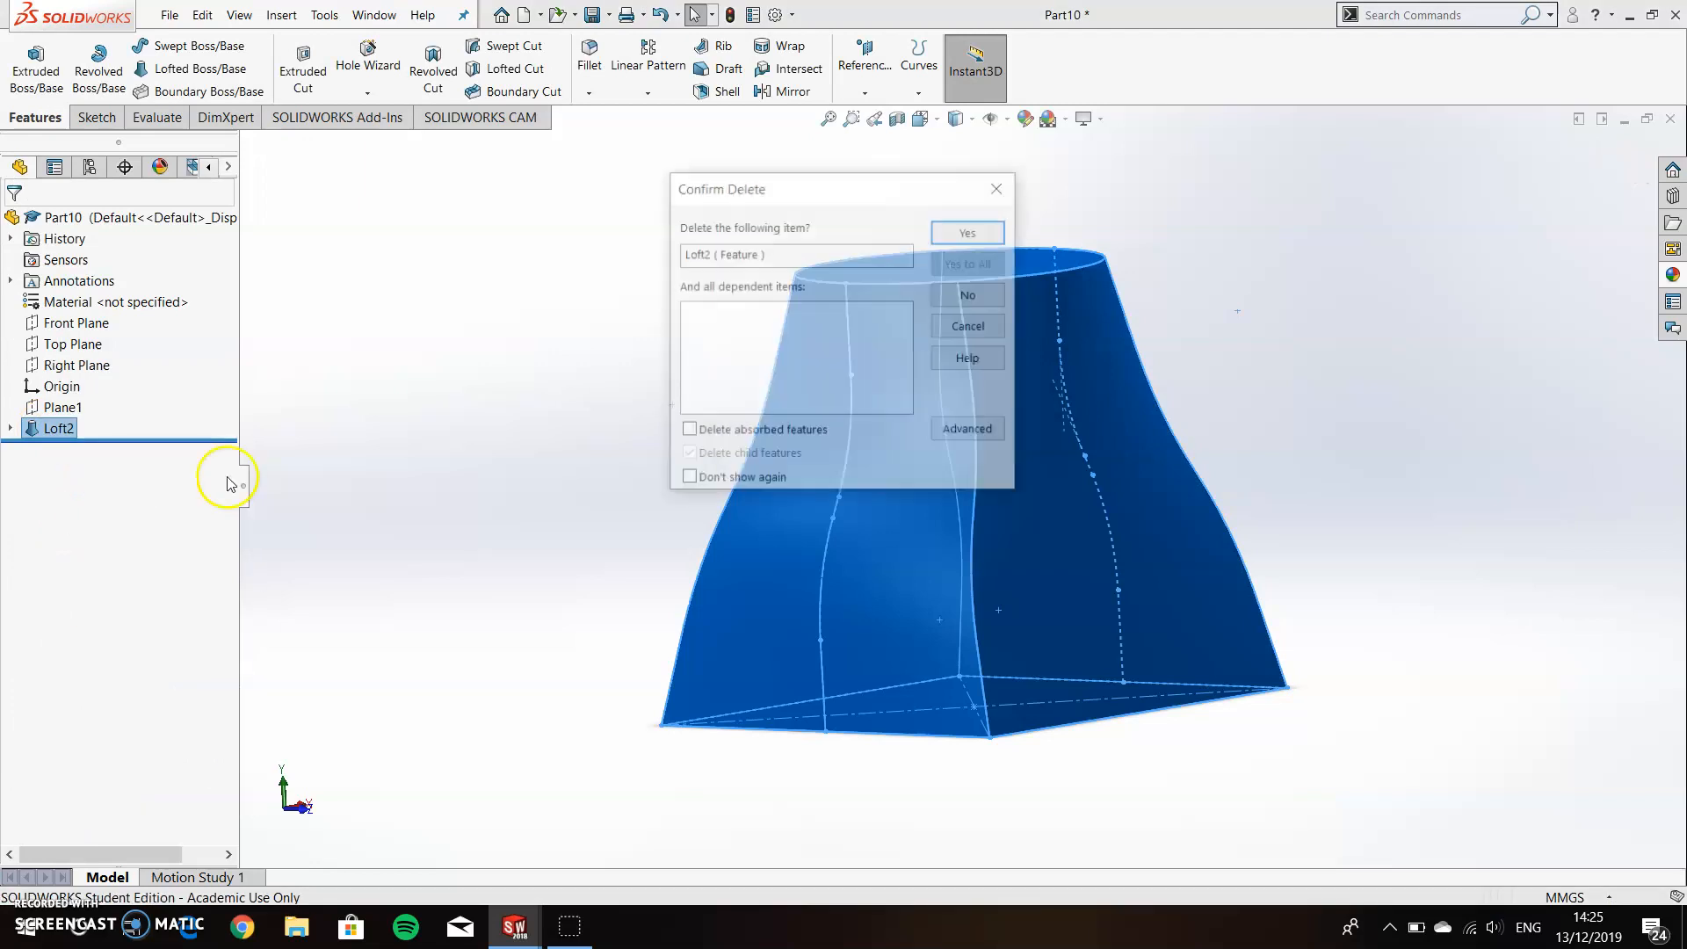
click(937, 230)
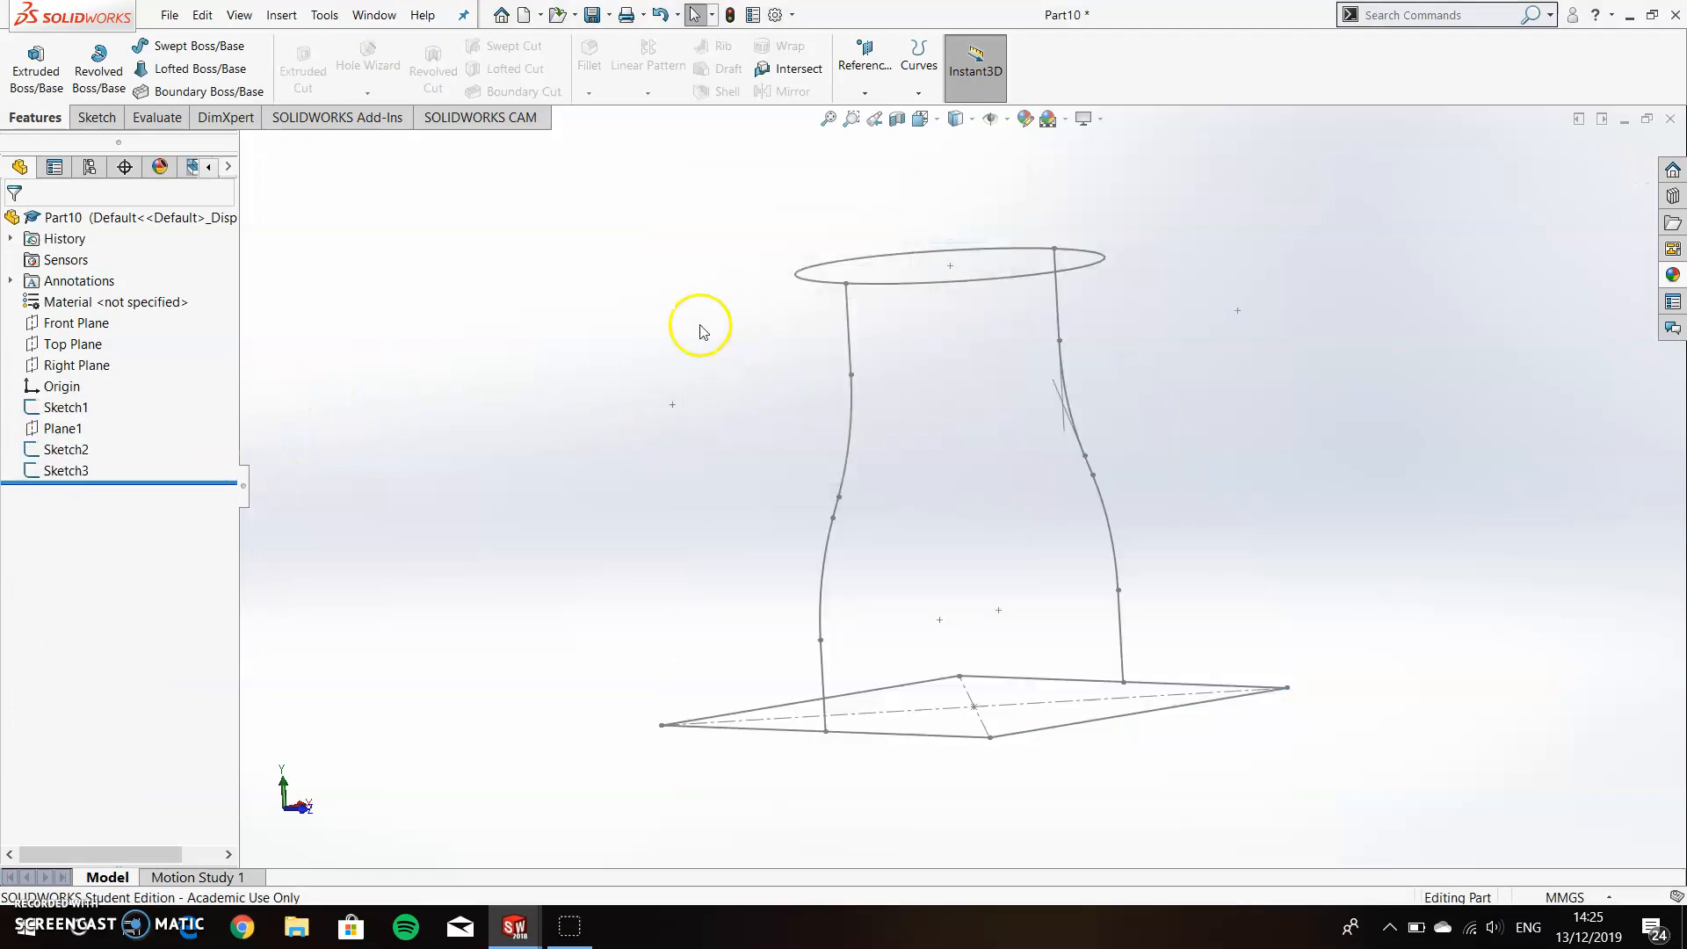
Start a new boss loft with the square base and the circle above it as its two profiles.
click(195, 69)
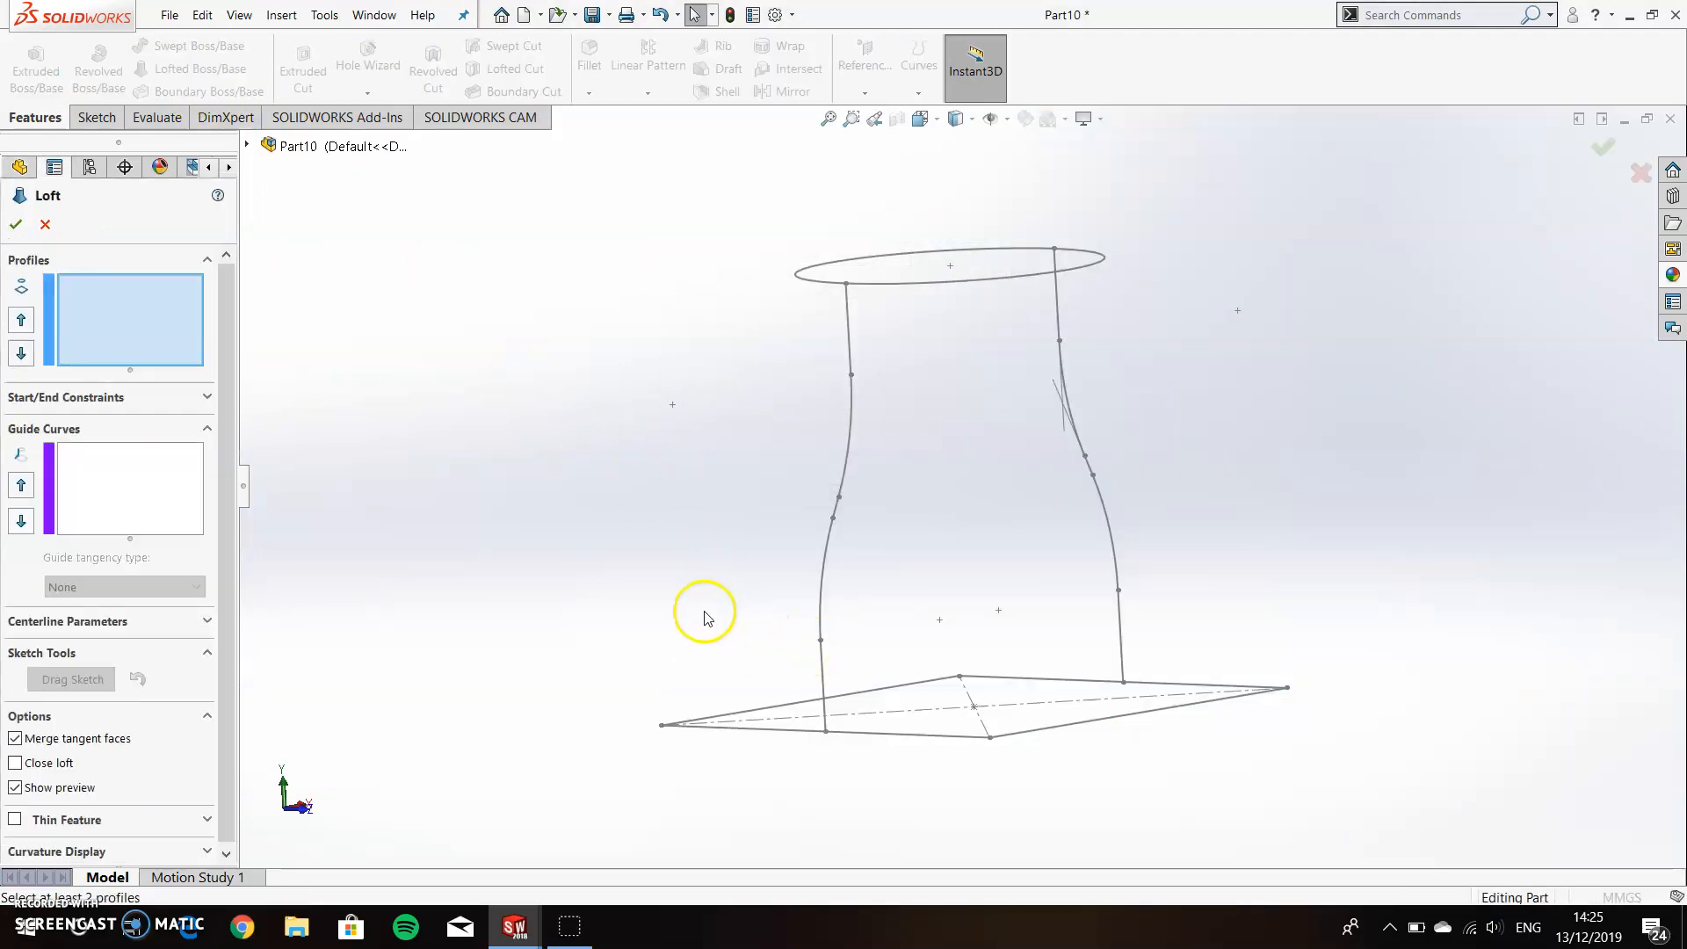
middle_drag(712, 614, 1032, 716)
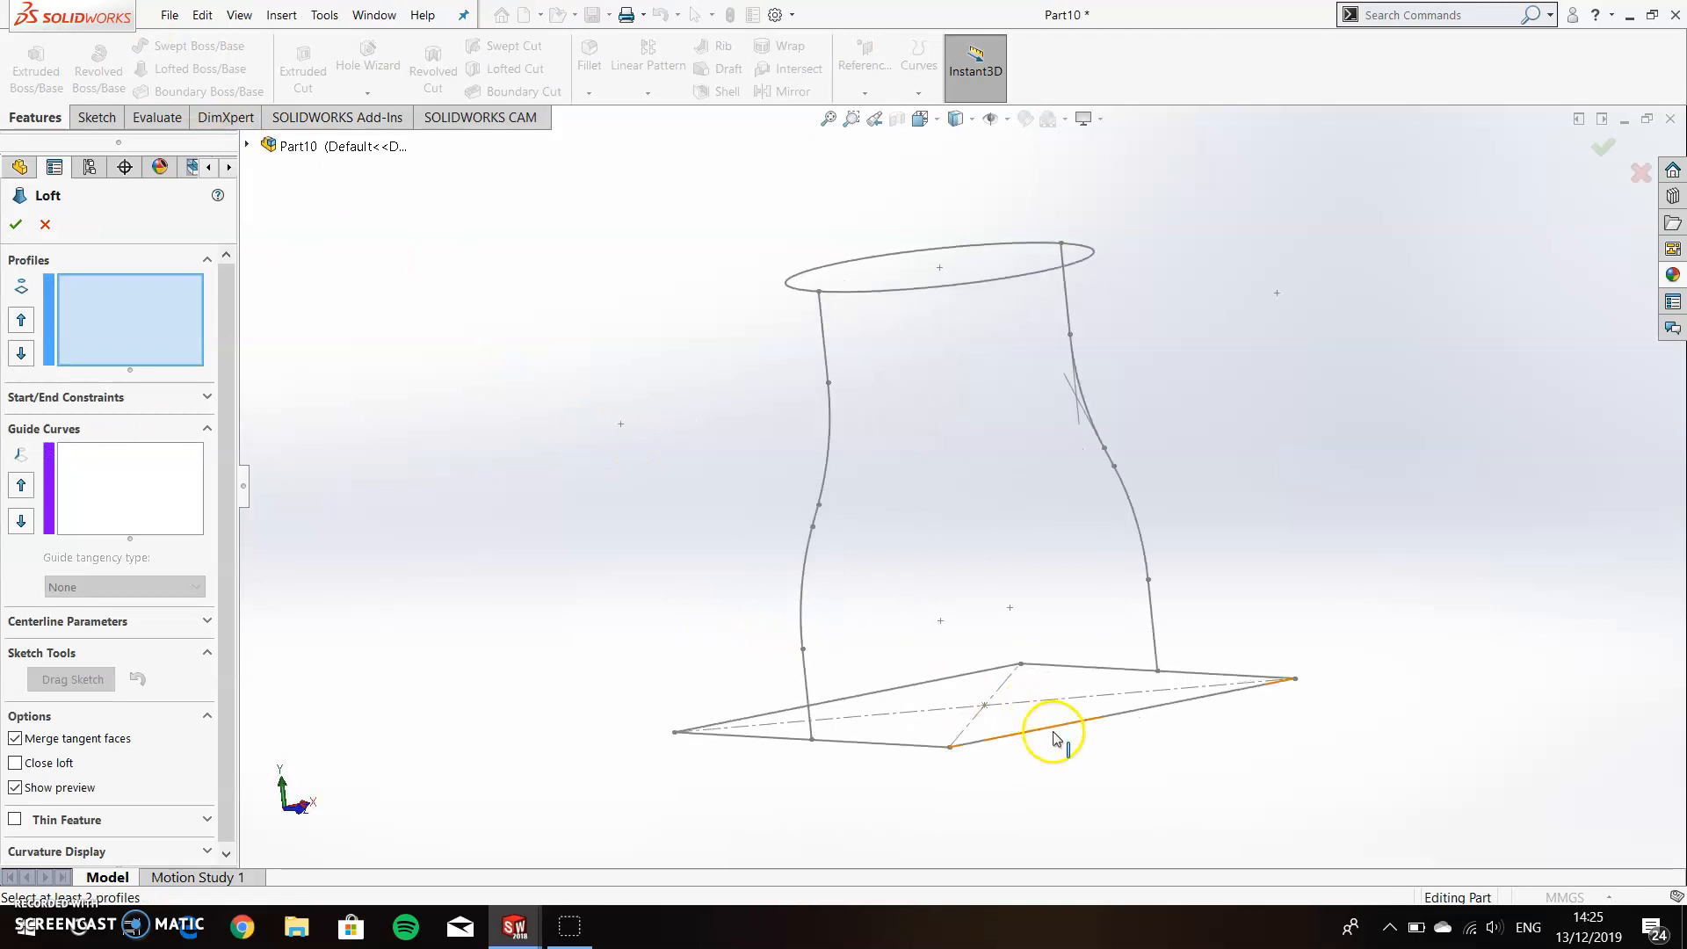
click(1054, 736)
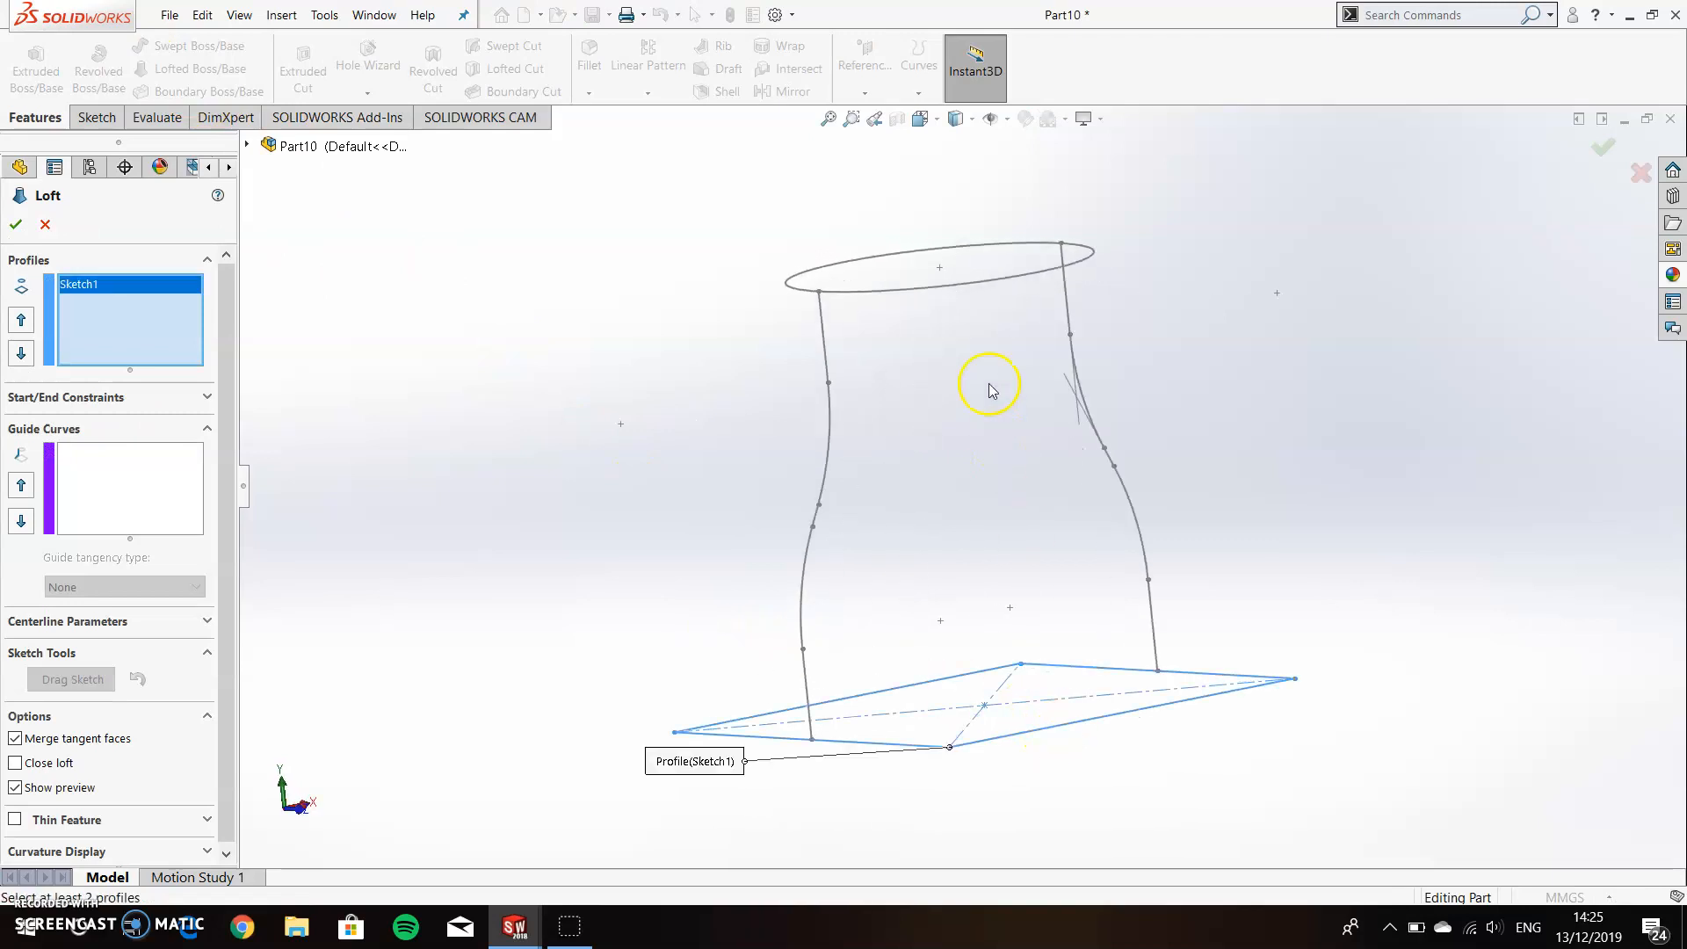
click(947, 293)
Add the two whole filleted curves on opposite sides of the square as the loft's first and second guide curves.
click(134, 507)
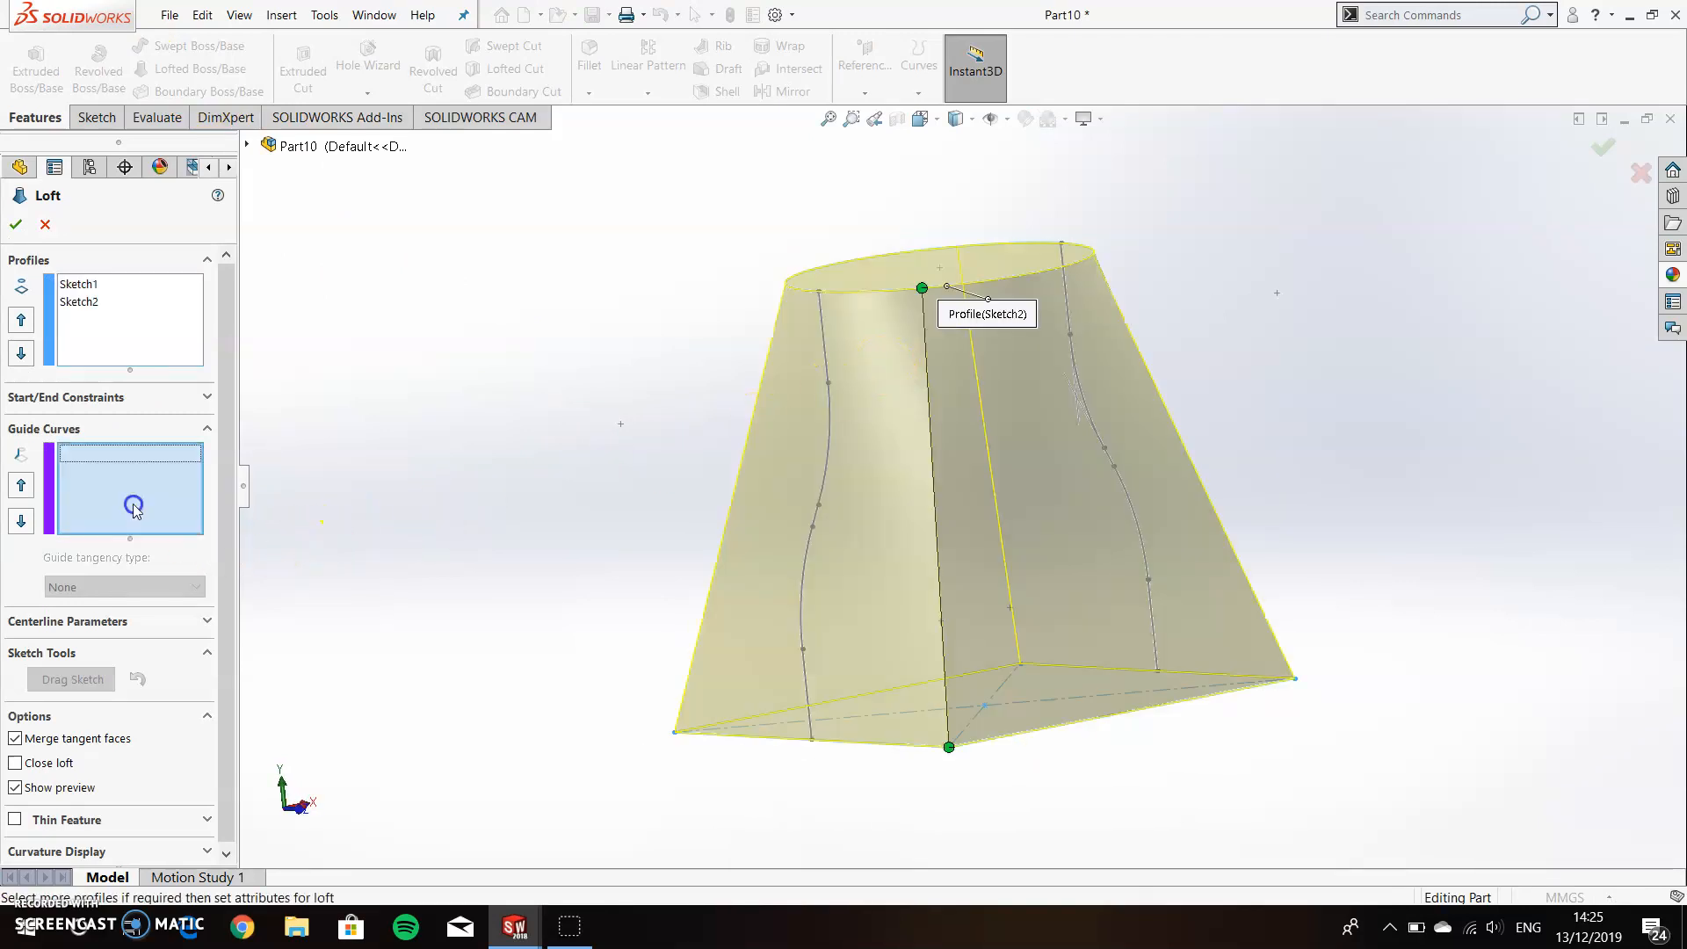
click(803, 699)
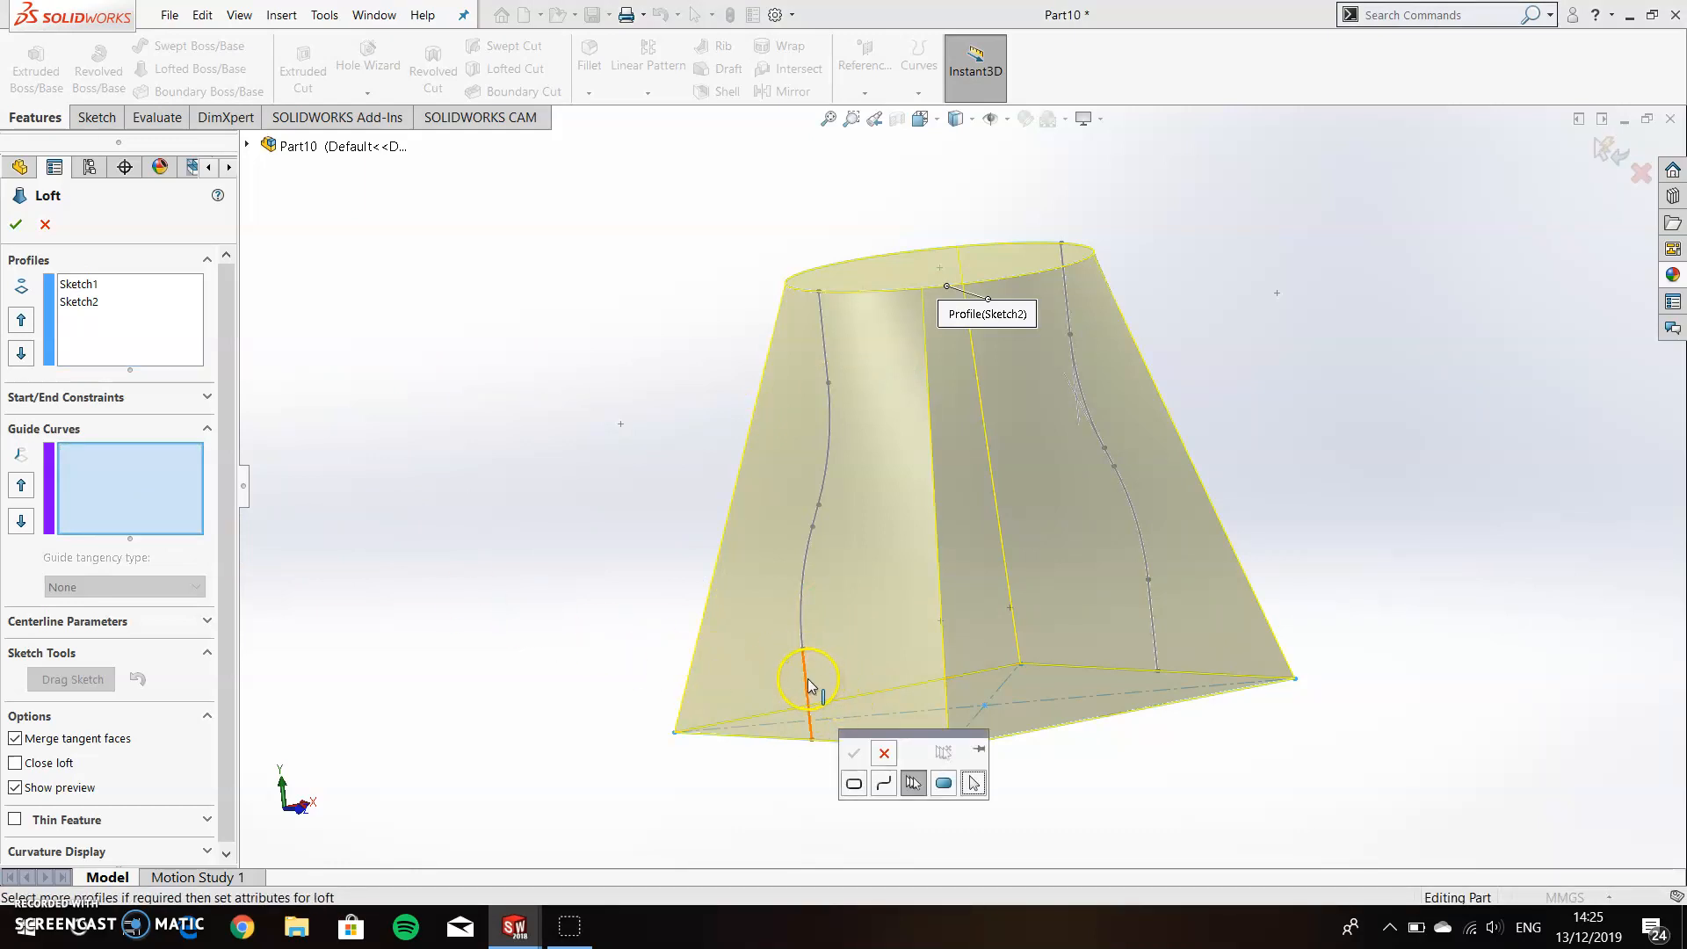
click(809, 686)
right_click(836, 660)
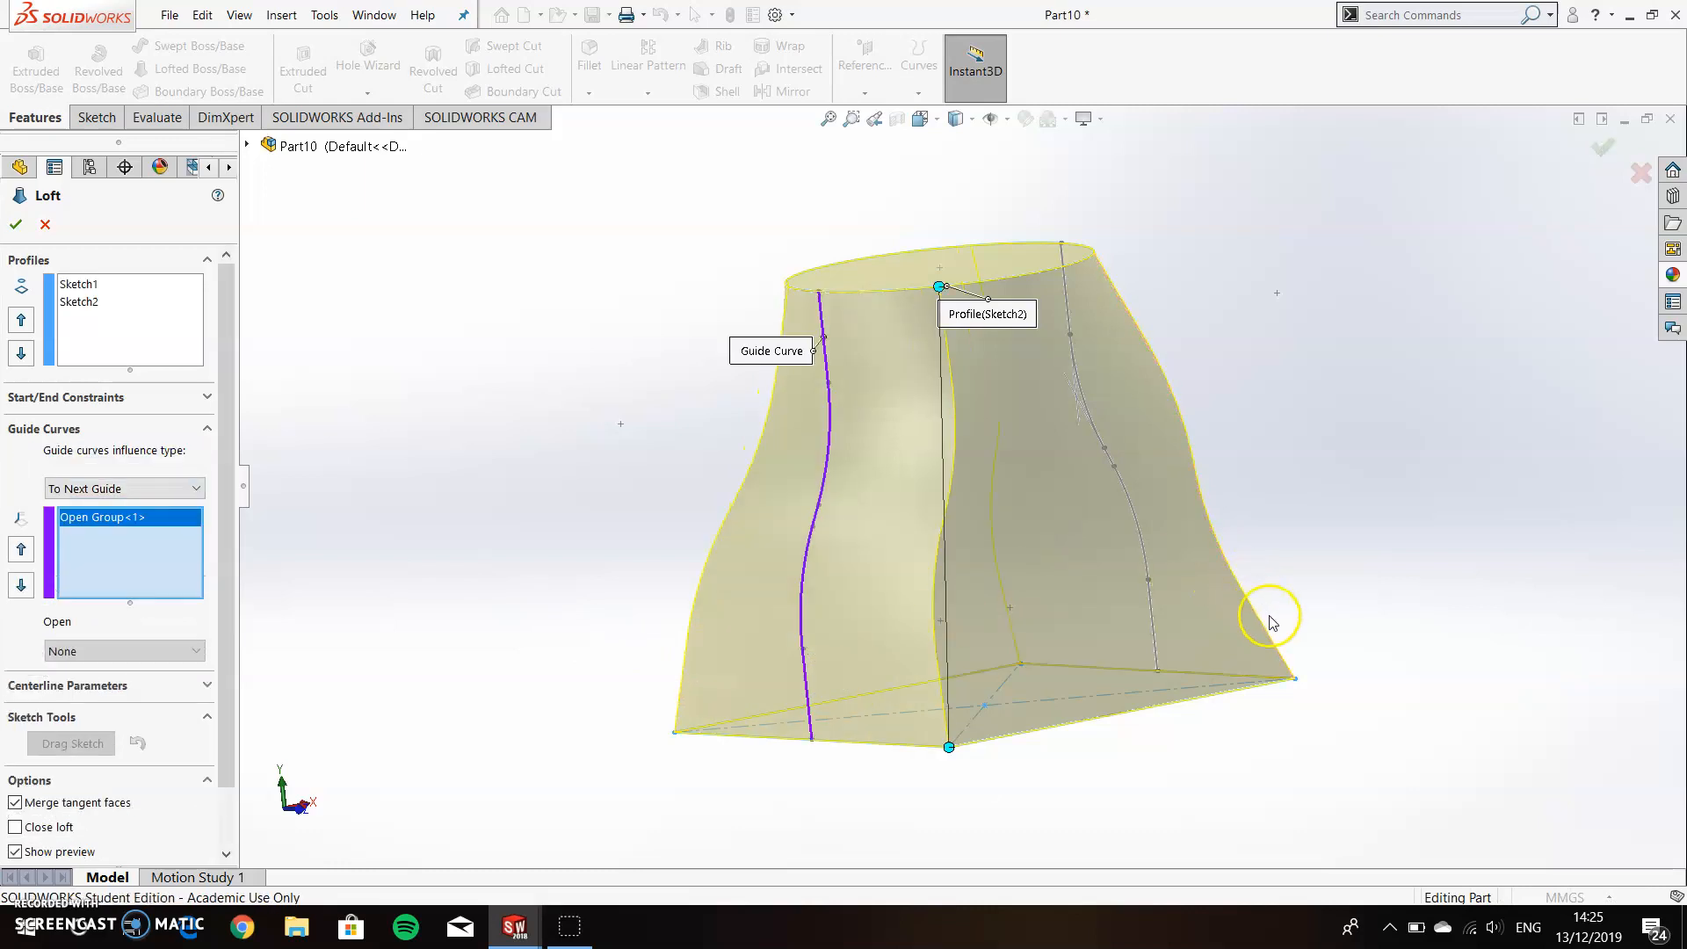
click(1157, 639)
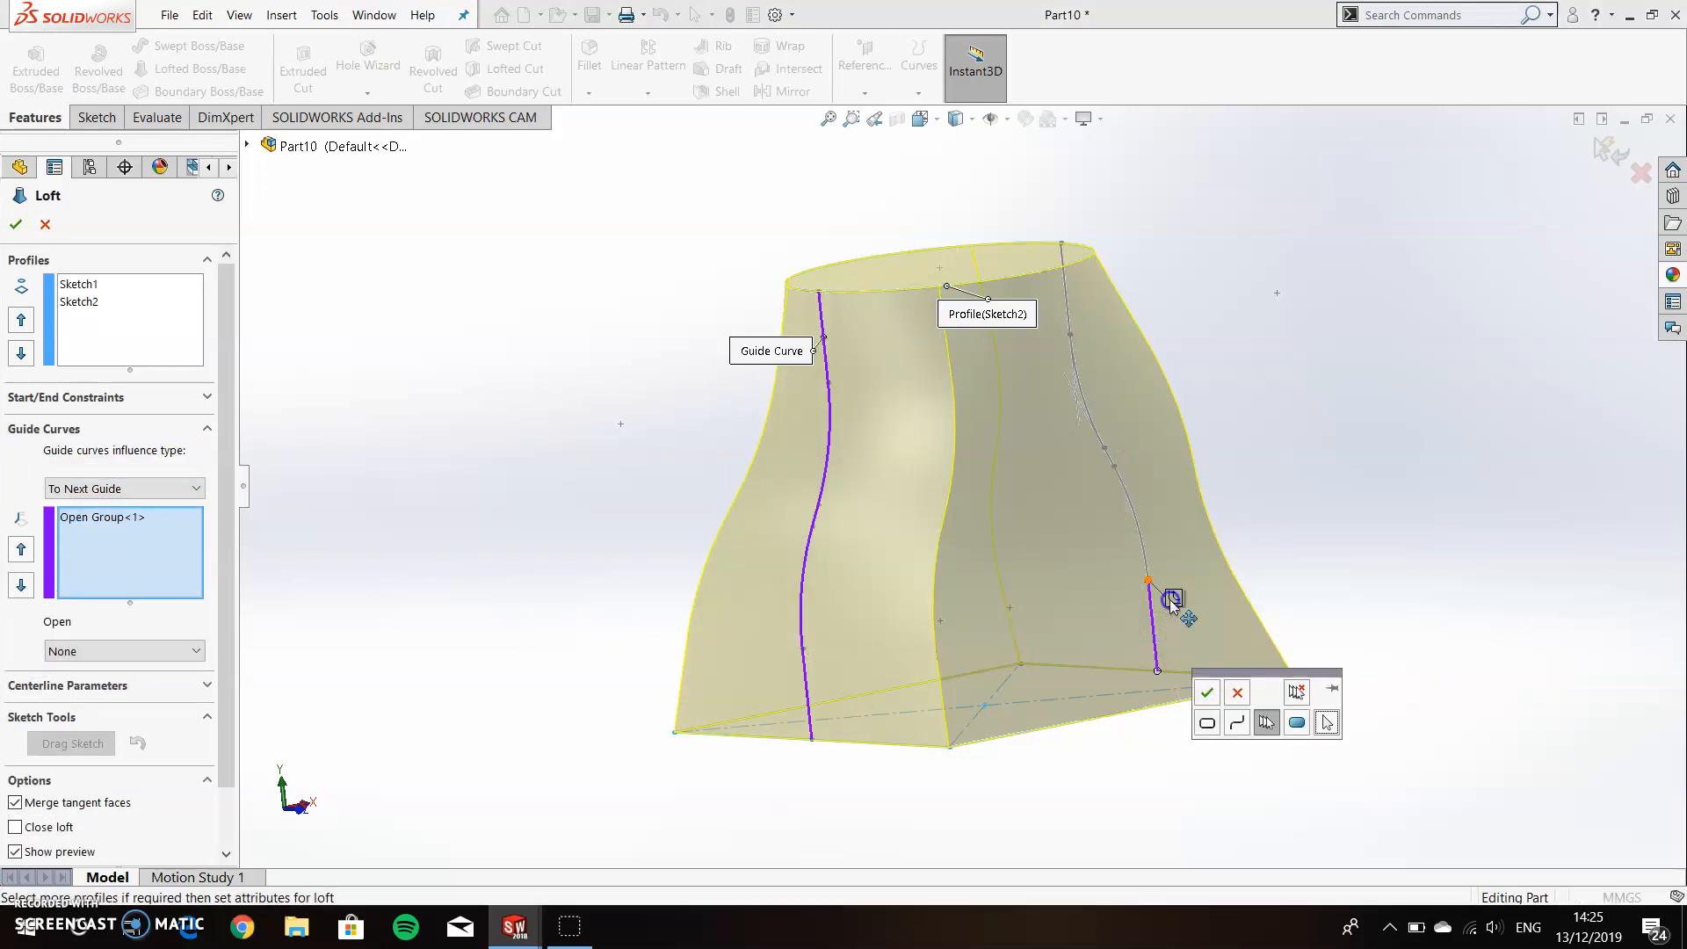
right_click(1168, 604)
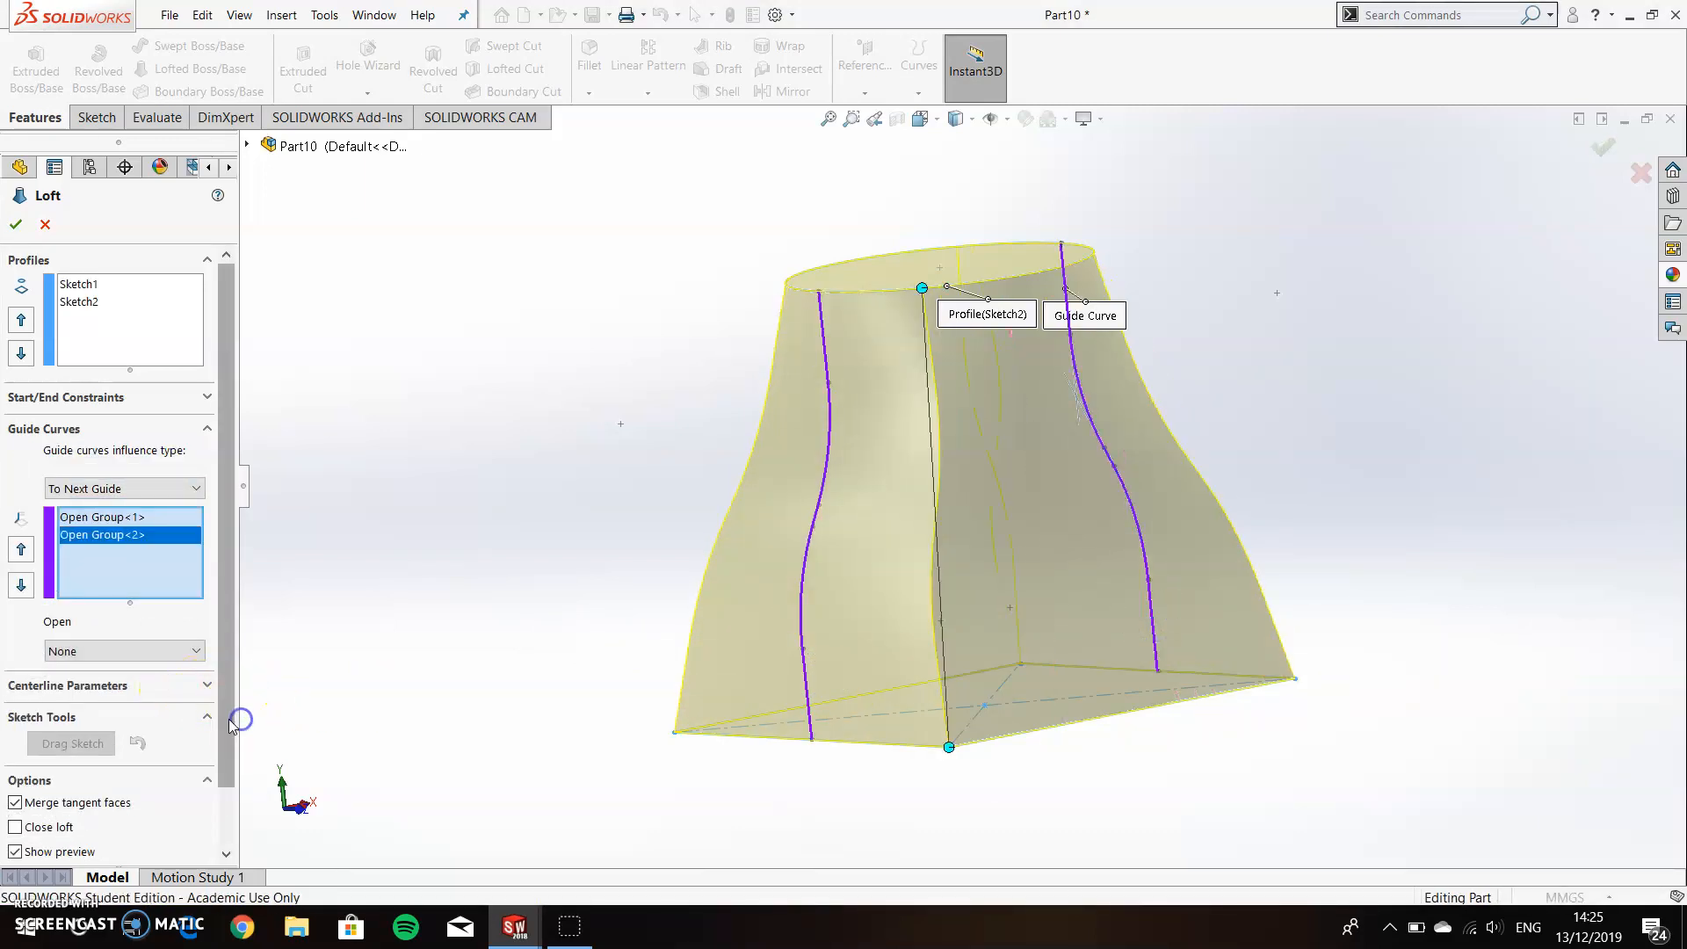
Make the loft a one-direction thin feature with a 3 mm wall thickened inward from the profiles, and complete it.
scroll(233, 716, down, 1)
click(15, 814)
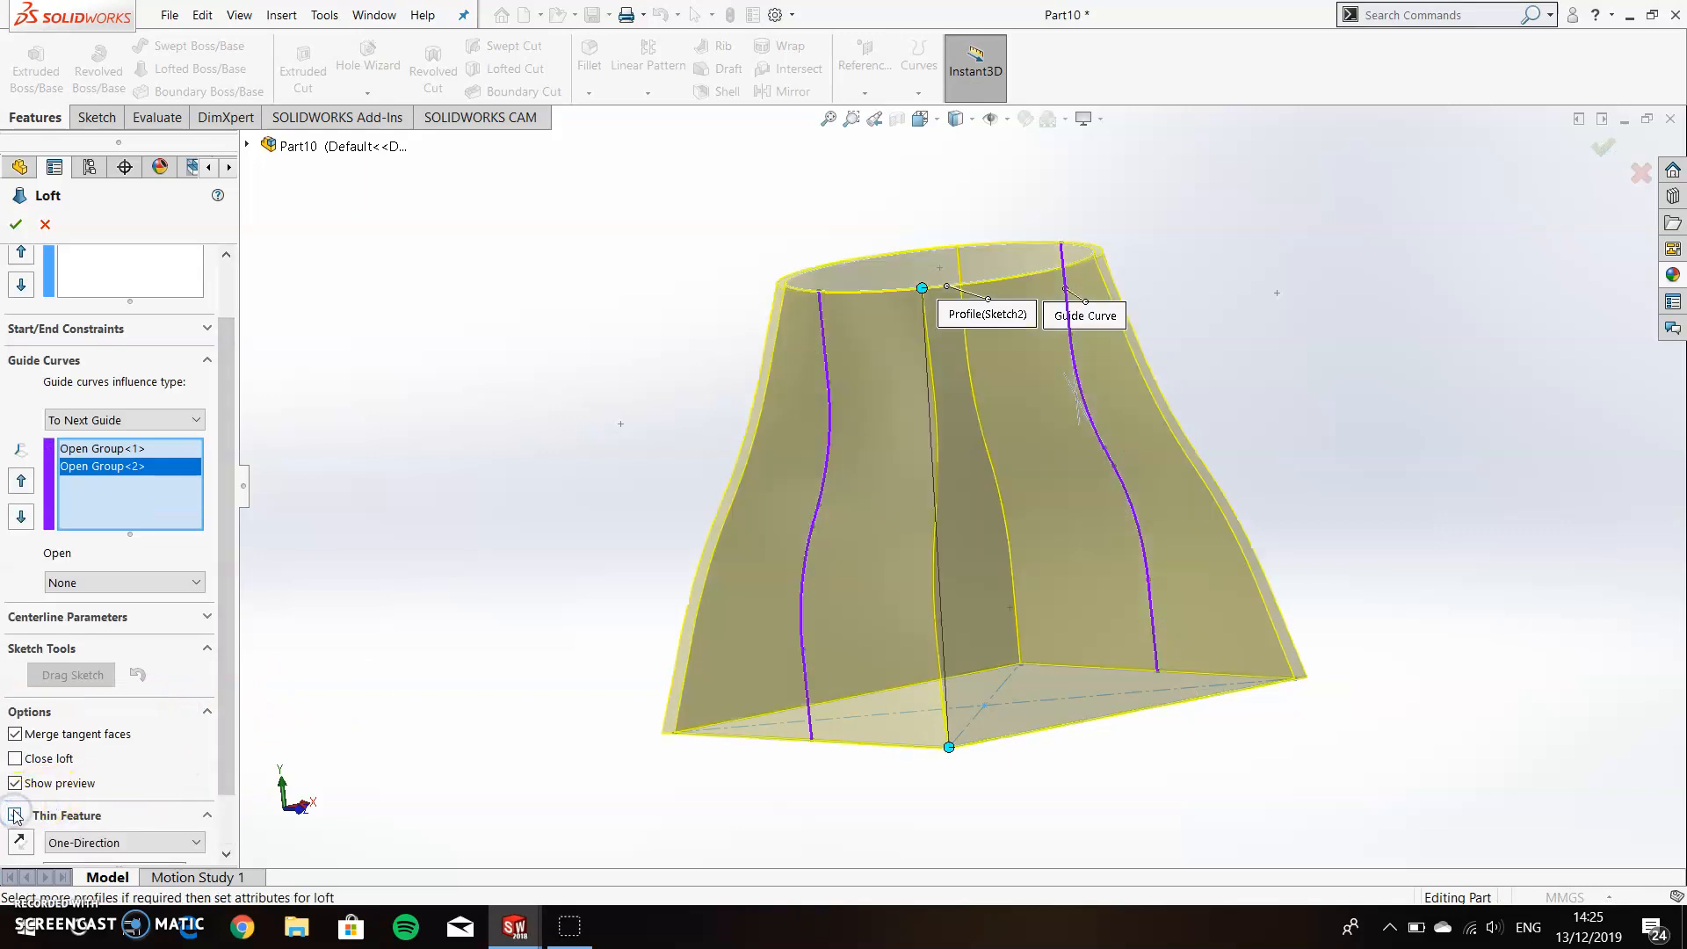
scroll(233, 773, down, 1)
click(143, 806)
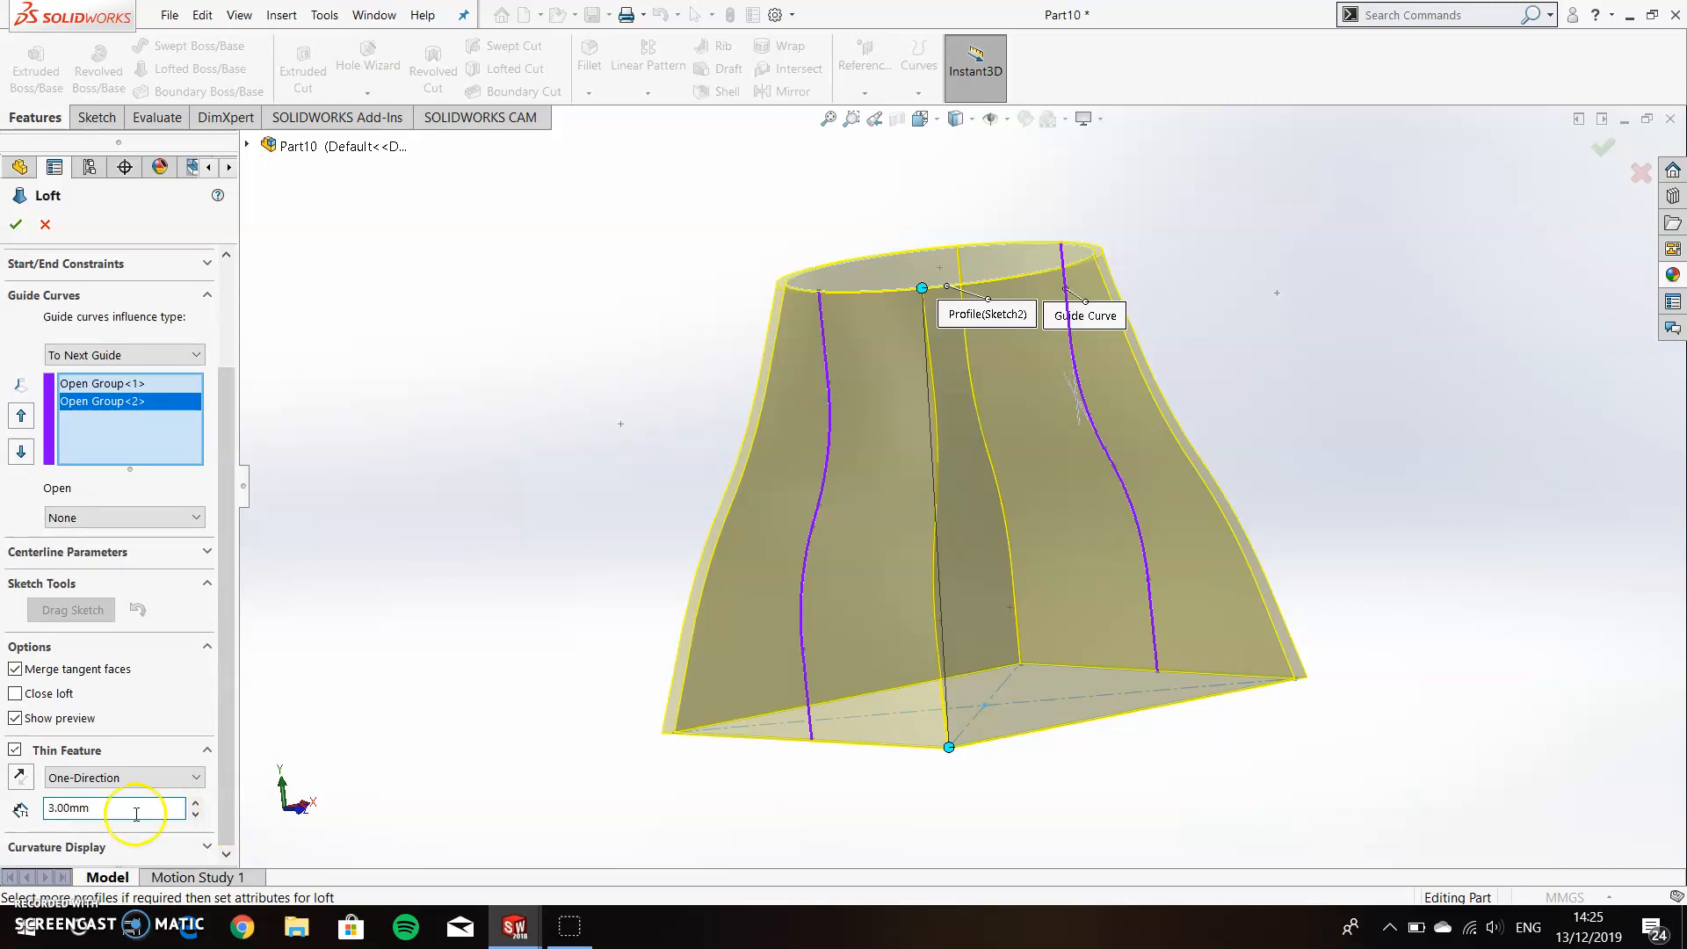
click(20, 777)
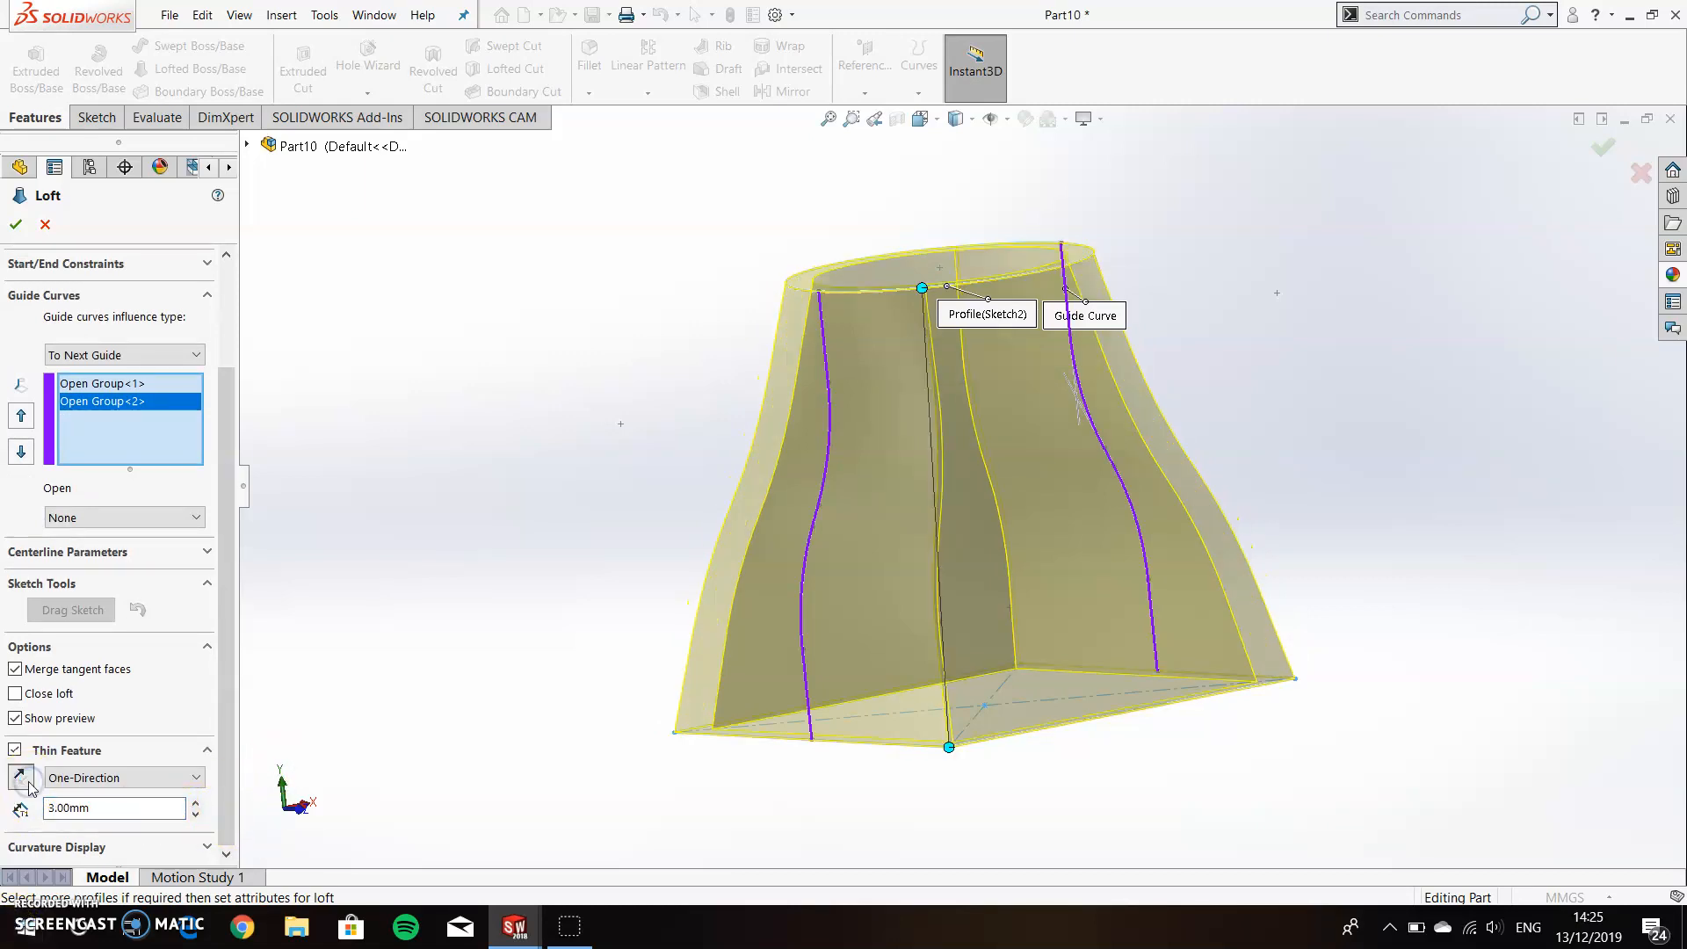
click(28, 783)
click(22, 777)
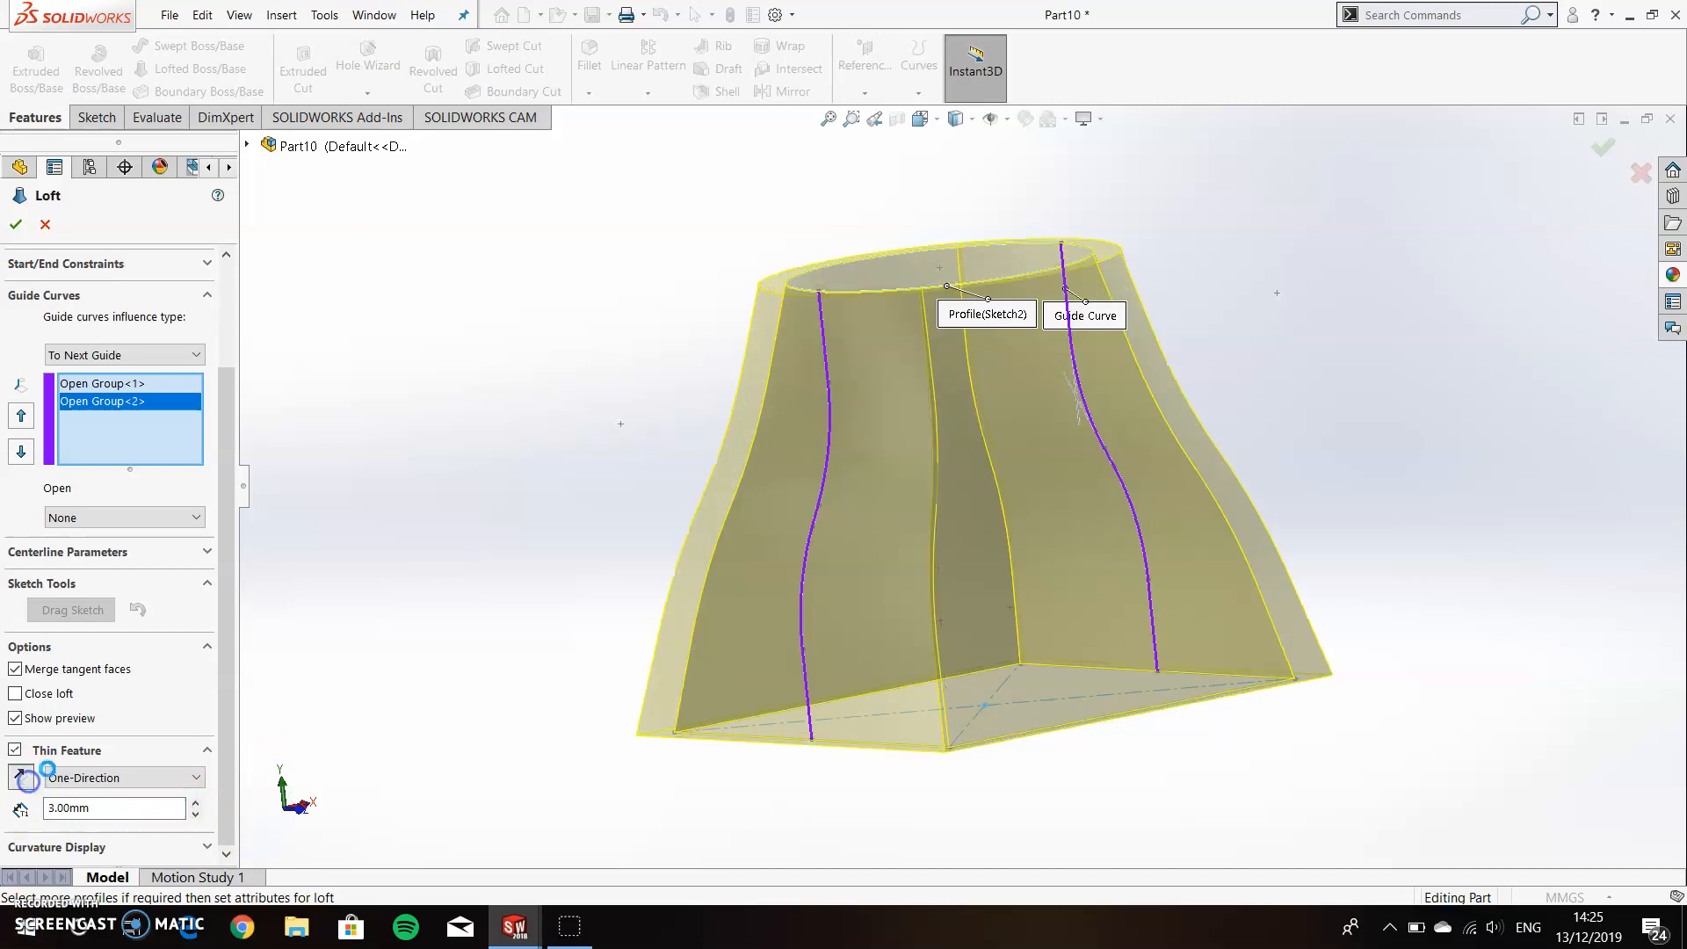
click(19, 221)
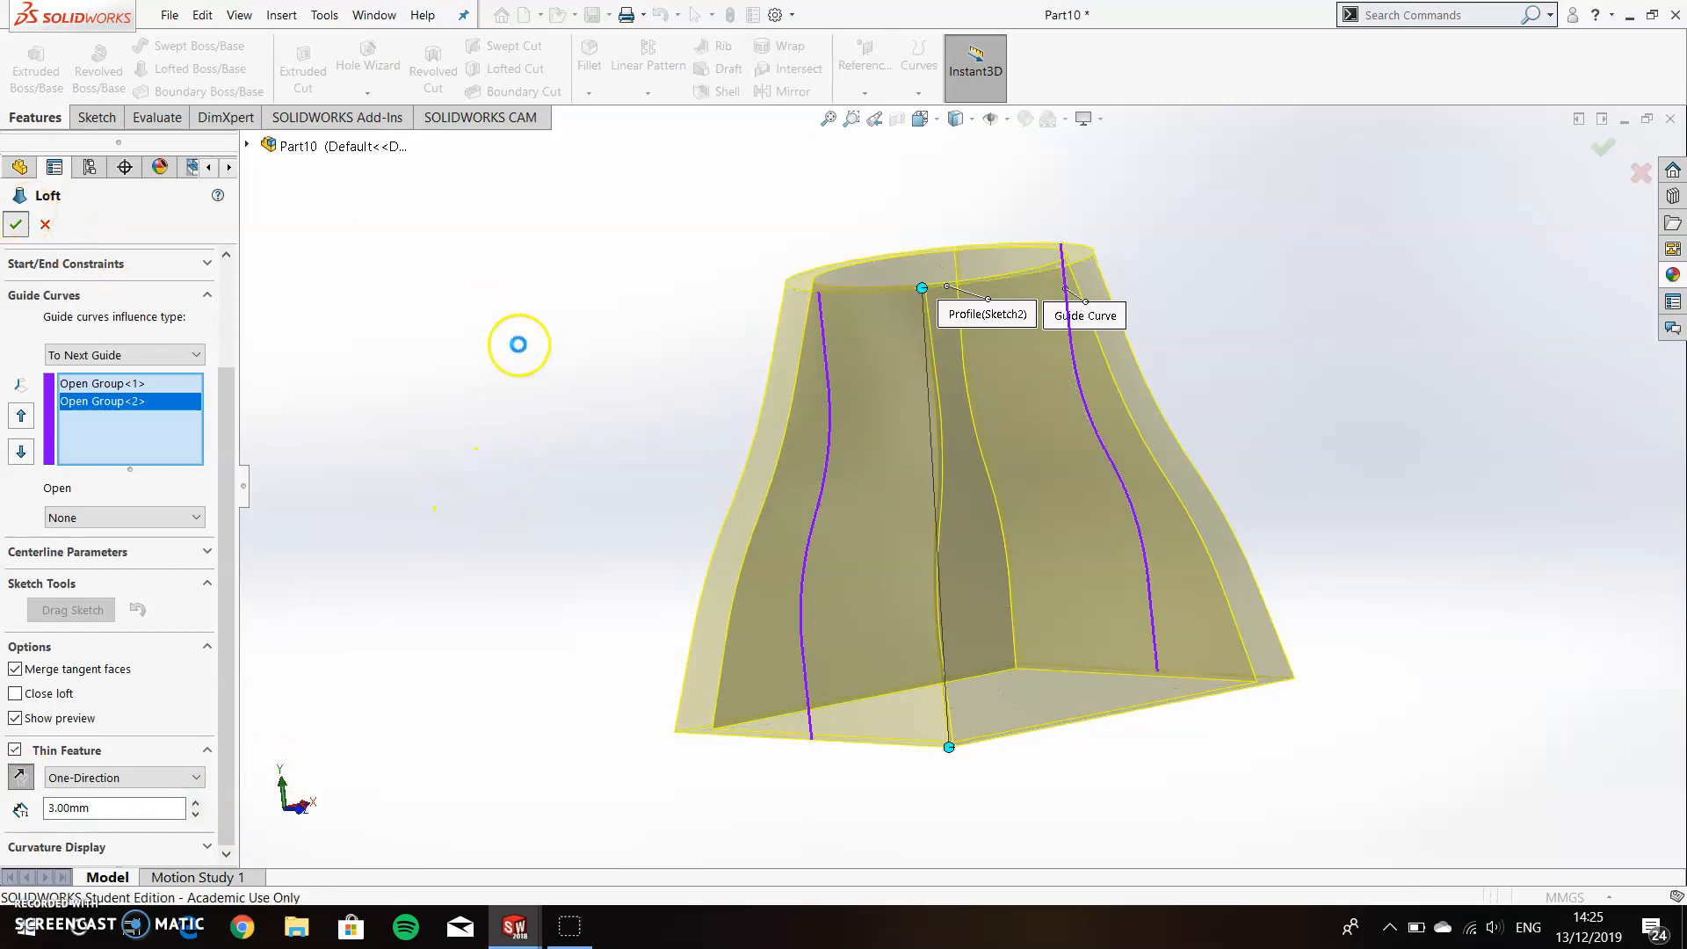
mouse_move(602, 414)
middle_down()
mouse_move(964, 346)
mouse_move(1224, 350)
mouse_move(1332, 319)
mouse_move(1177, 253)
mouse_move(866, 455)
mouse_move(1215, 308)
mouse_move(1448, 402)
mouse_move(975, 387)
mouse_move(998, 357)
mouse_move(1036, 527)
mouse_move(1227, 556)
middle_up()
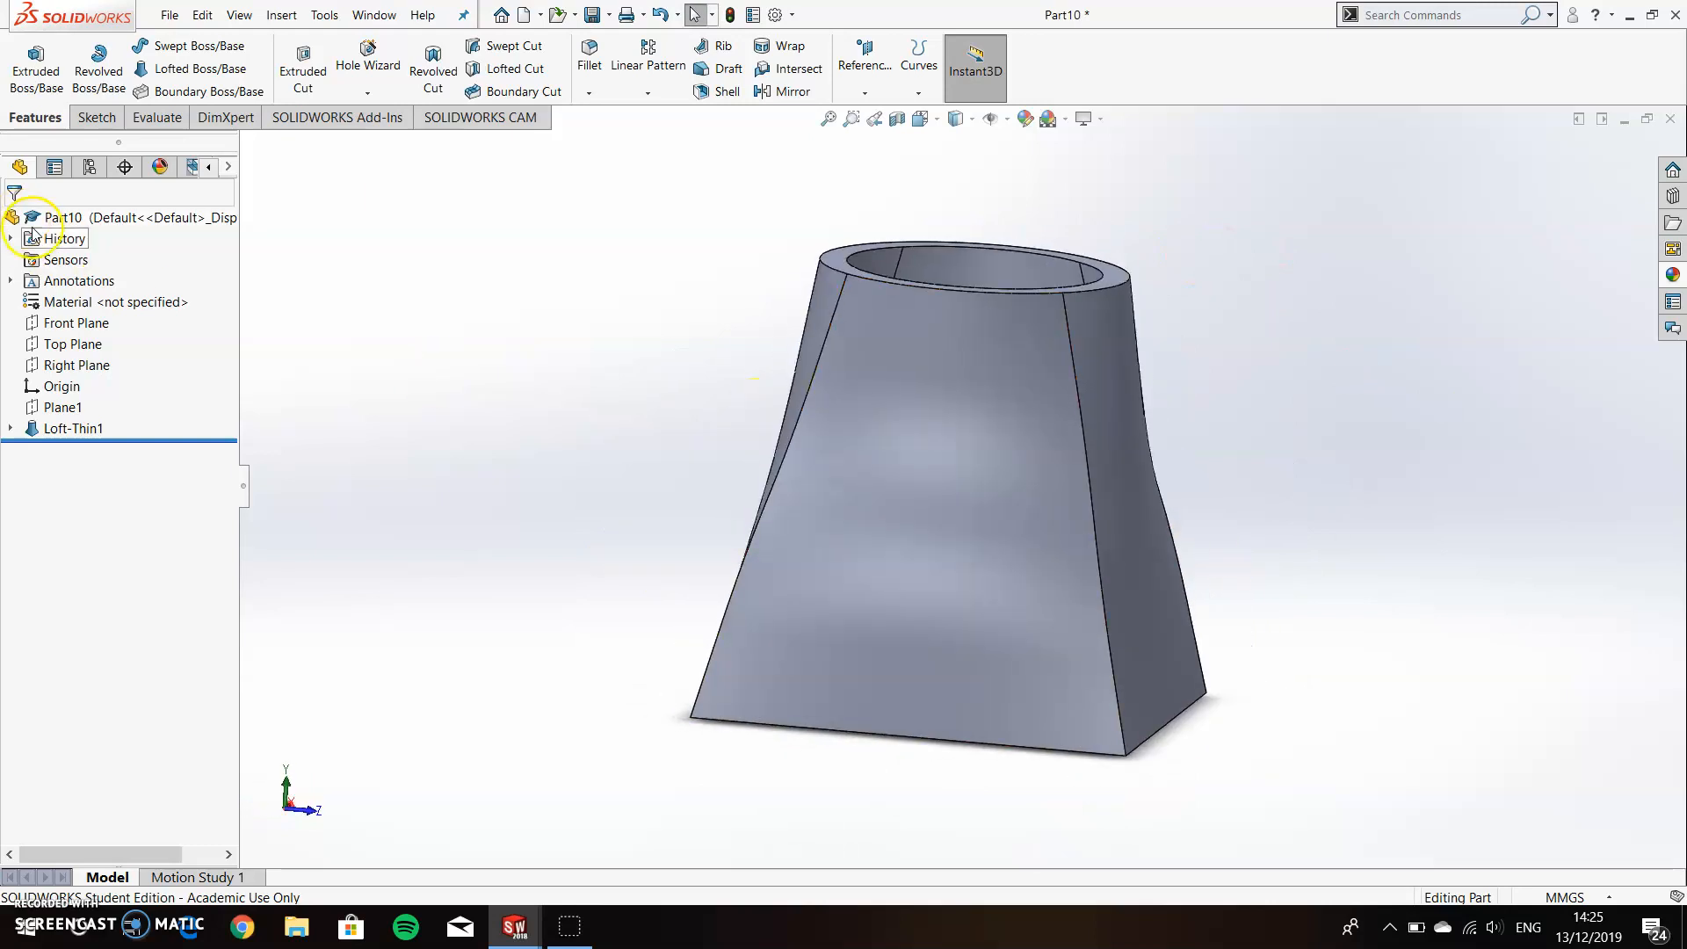
Apply the siena car paint appearance to the whole part.
right_click(57, 217)
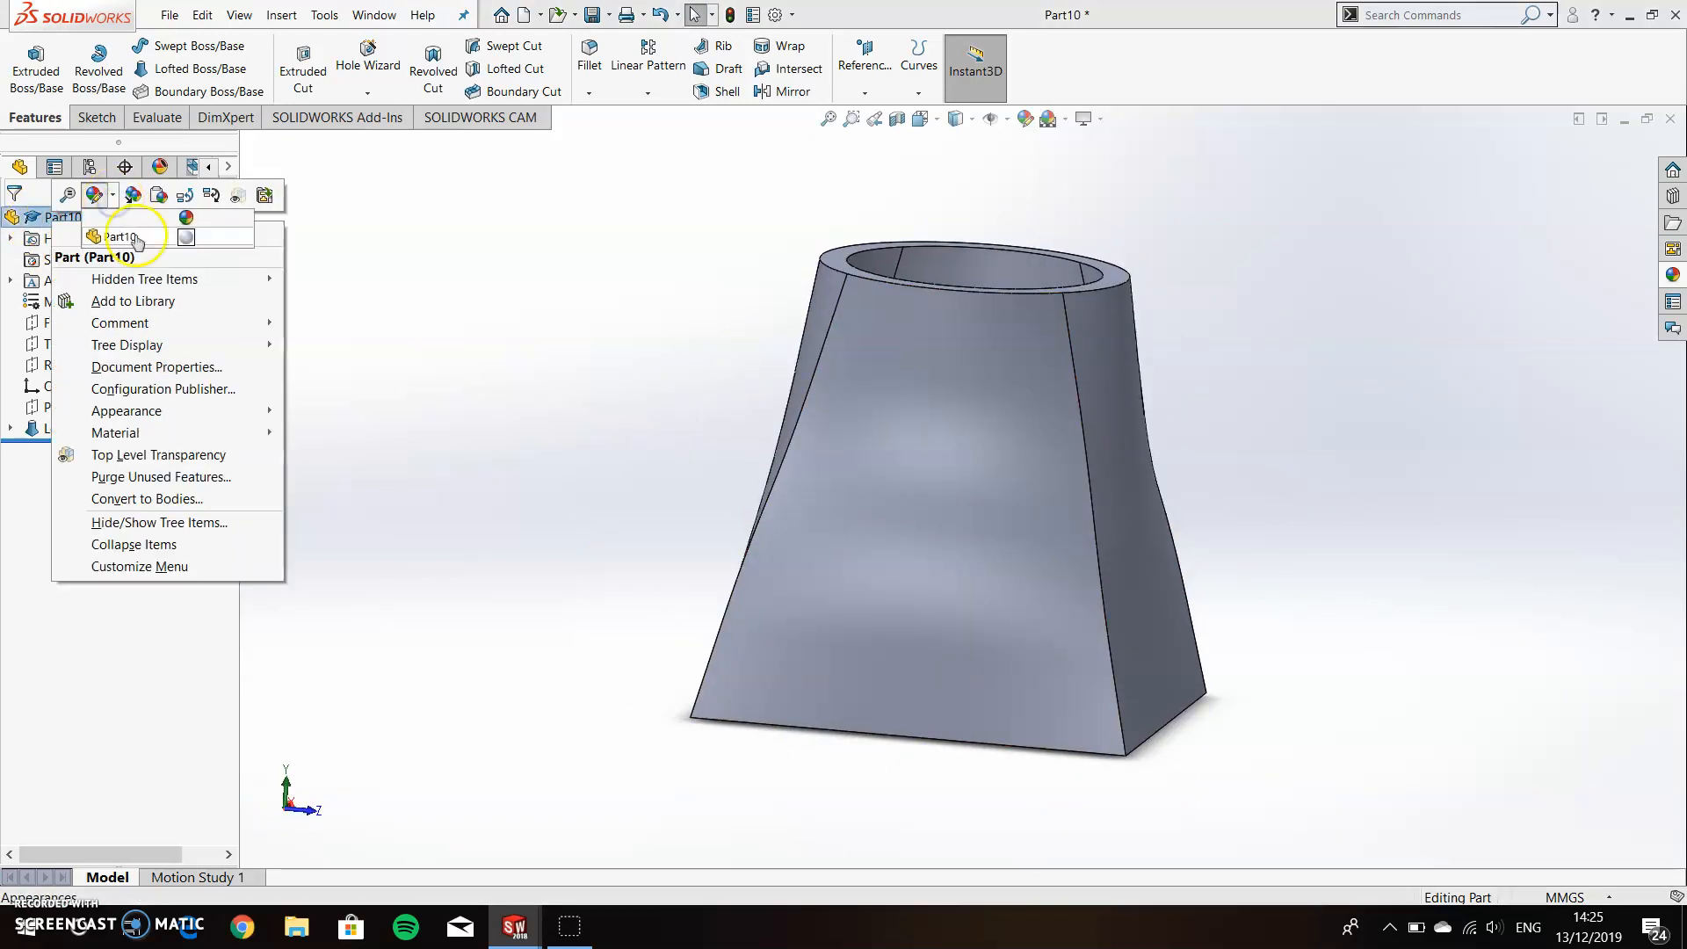
click(119, 236)
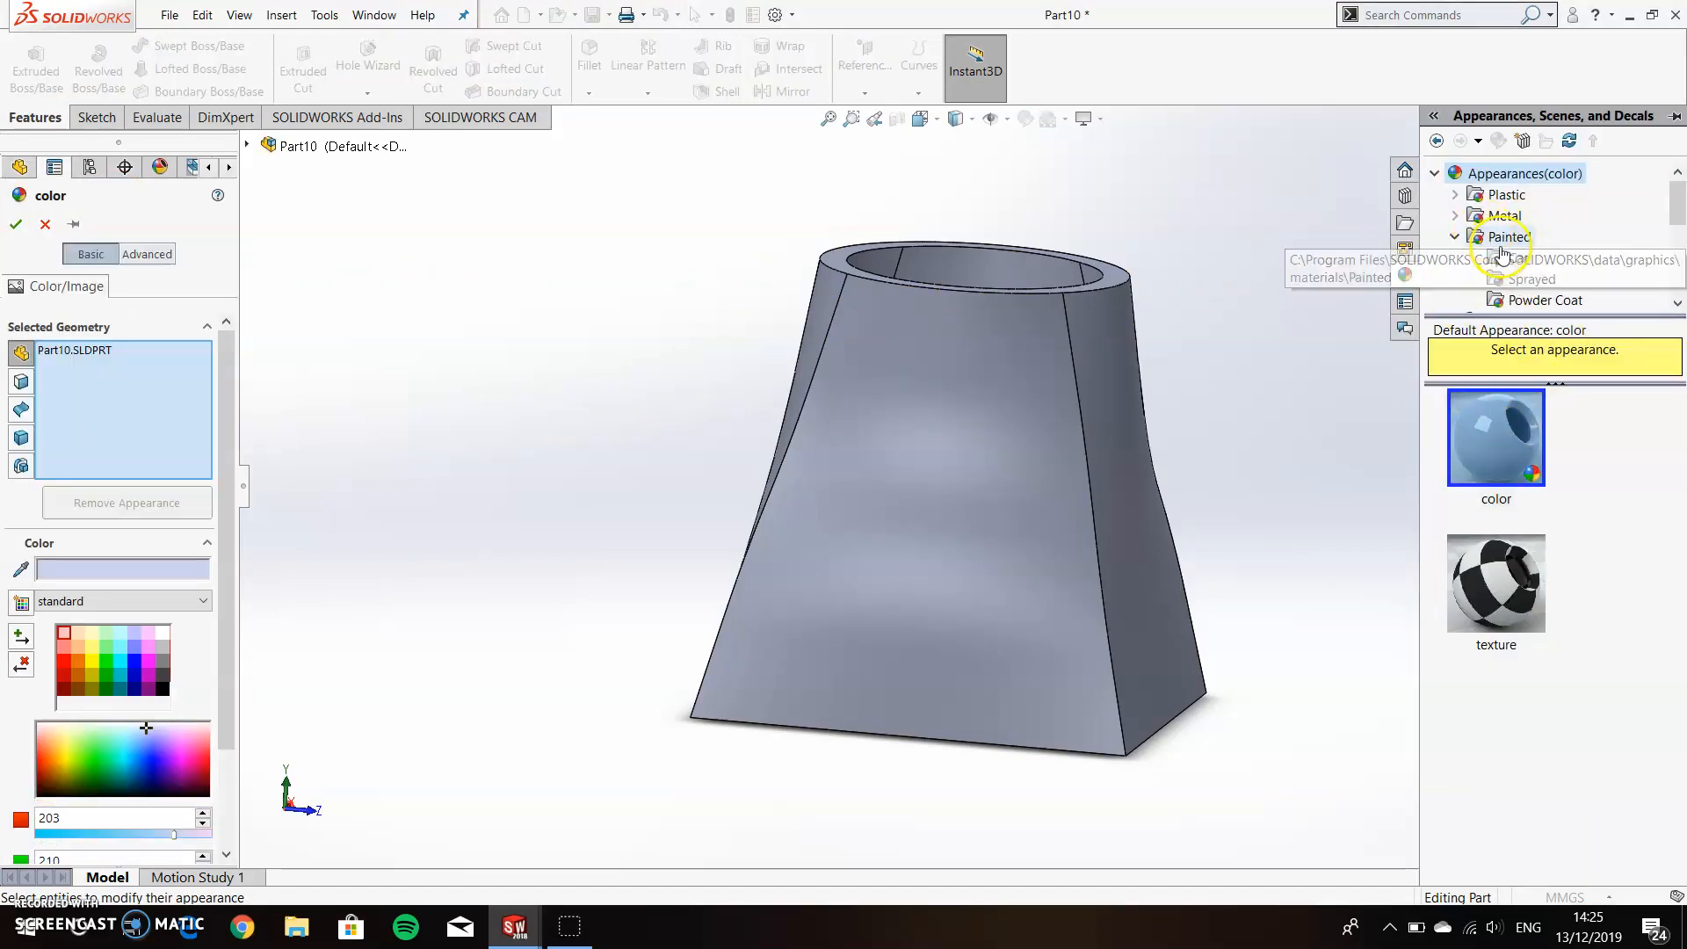
click(1508, 259)
scroll(1502, 575, down, 5)
click(1497, 535)
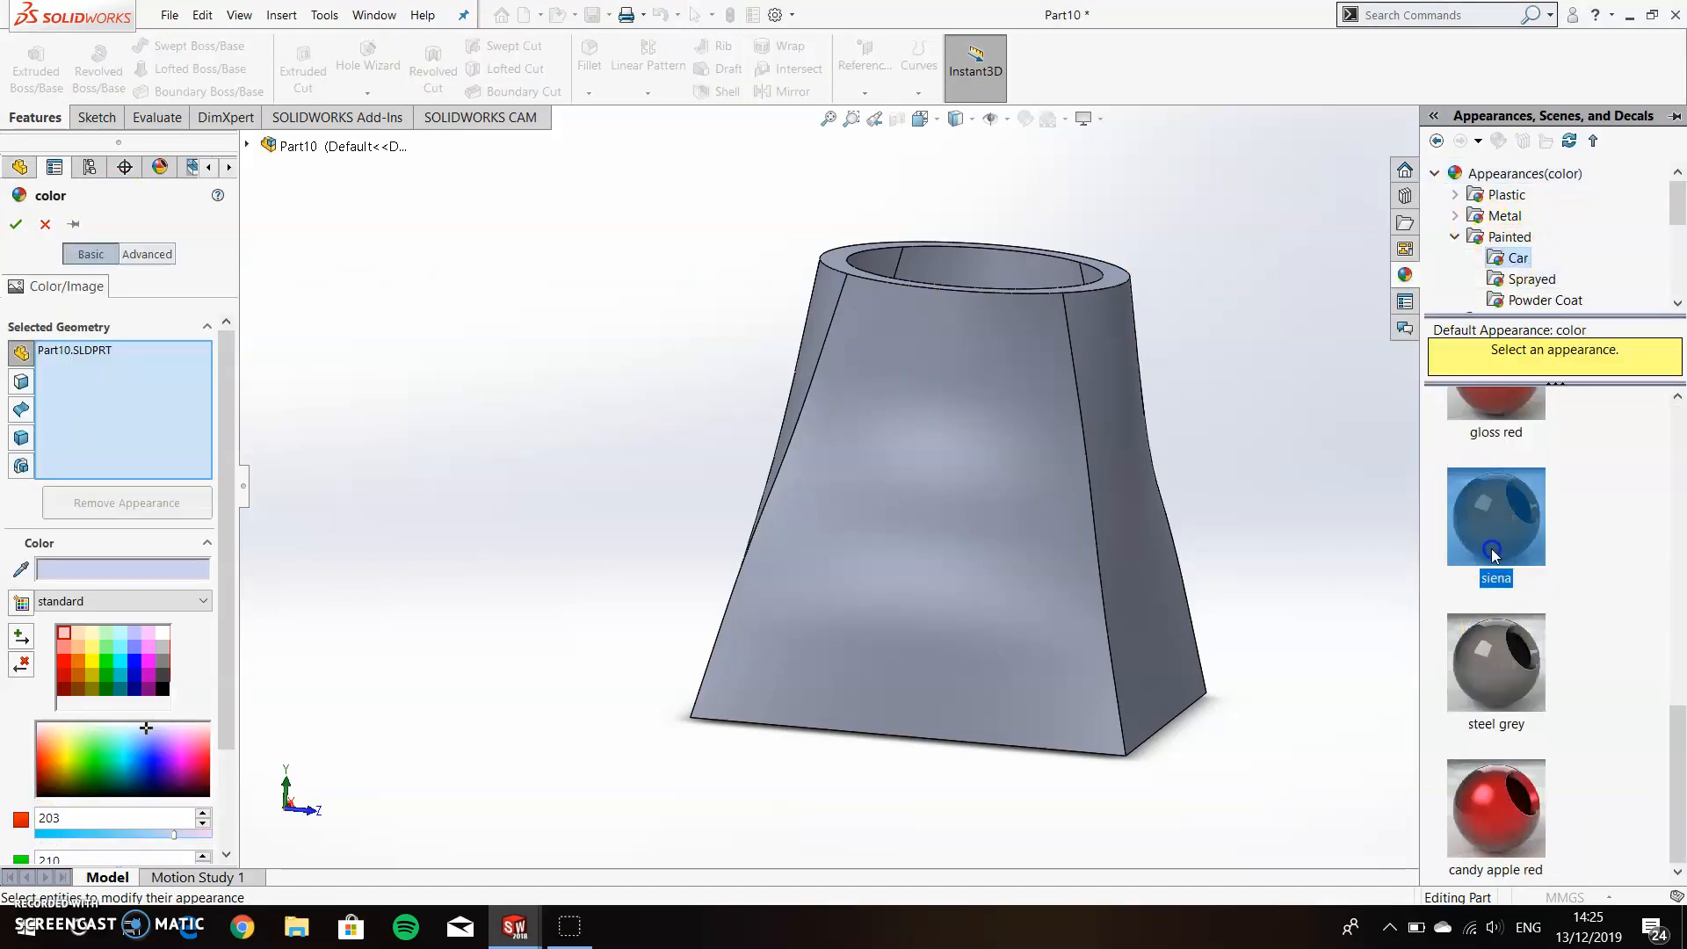
click(17, 224)
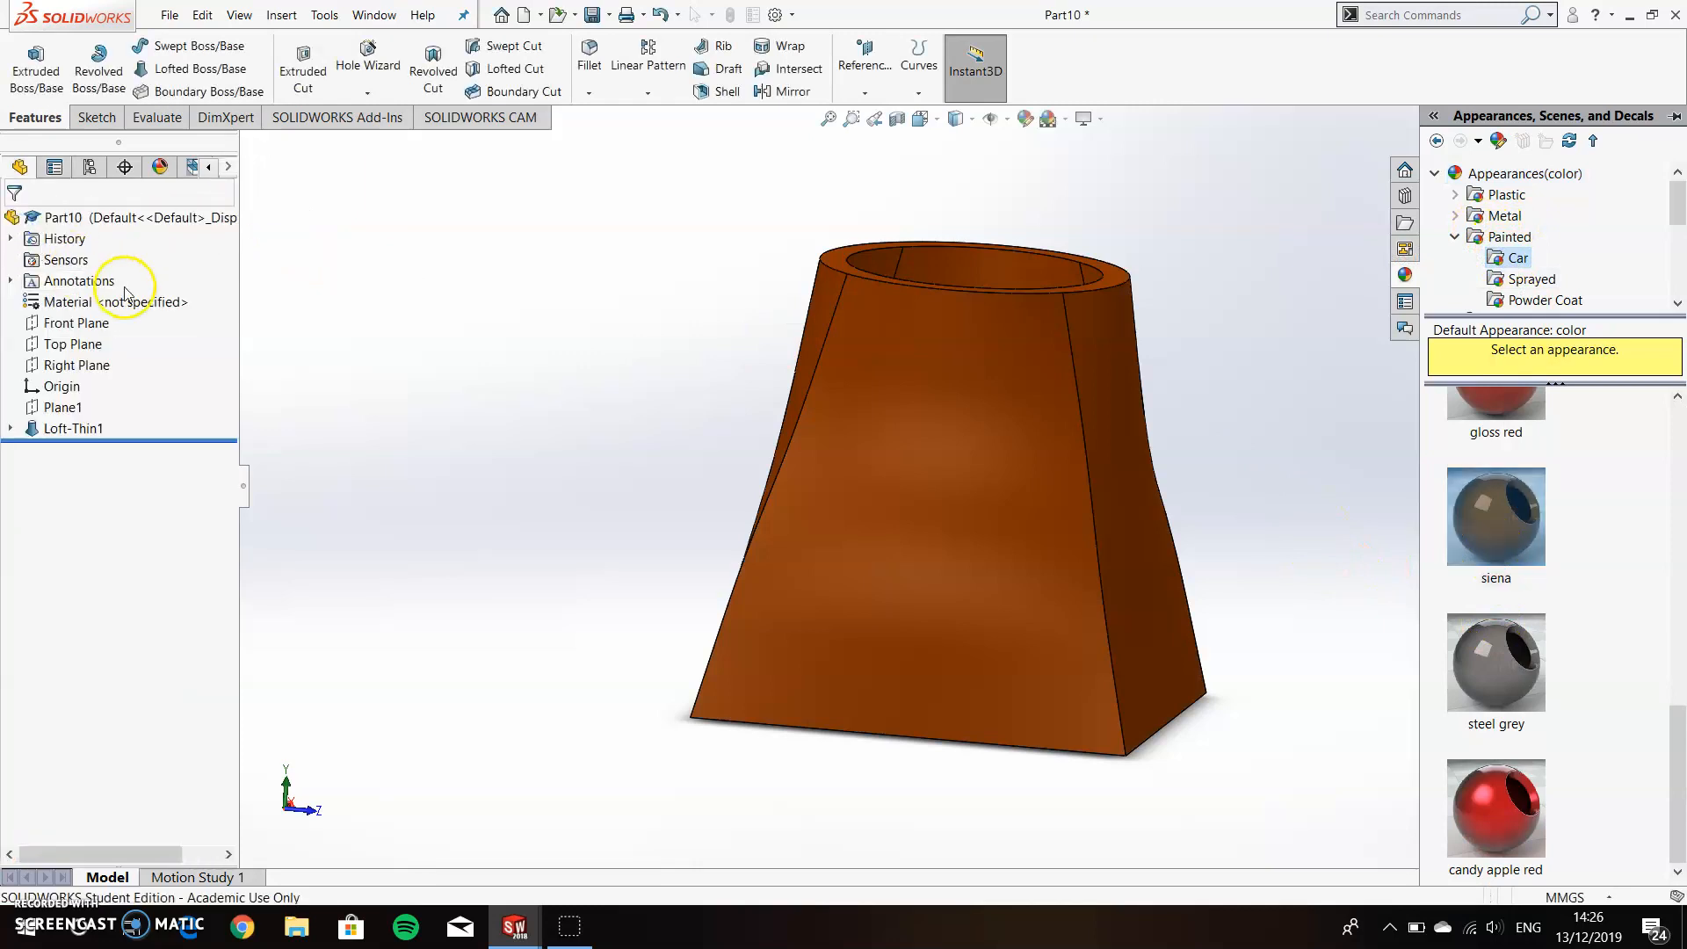